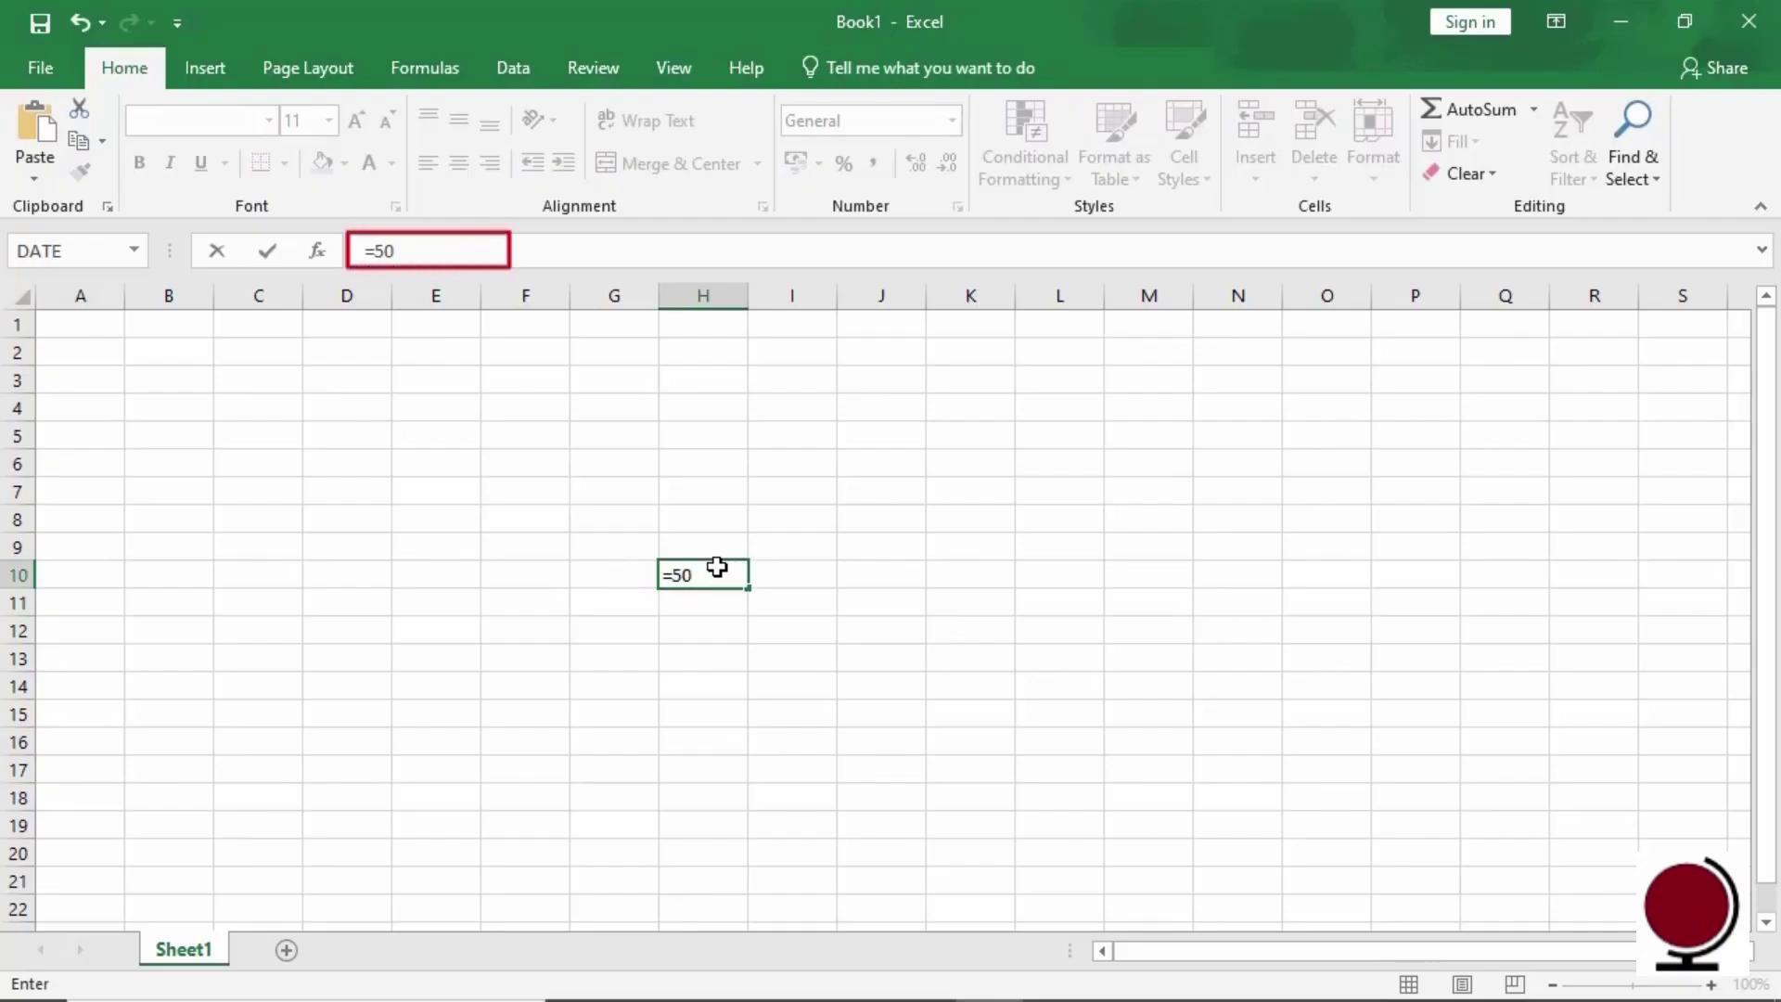
Complete the formula =50*50 in H10, and enter =50^2 in H11
{"action": "type", "text": "*50"}
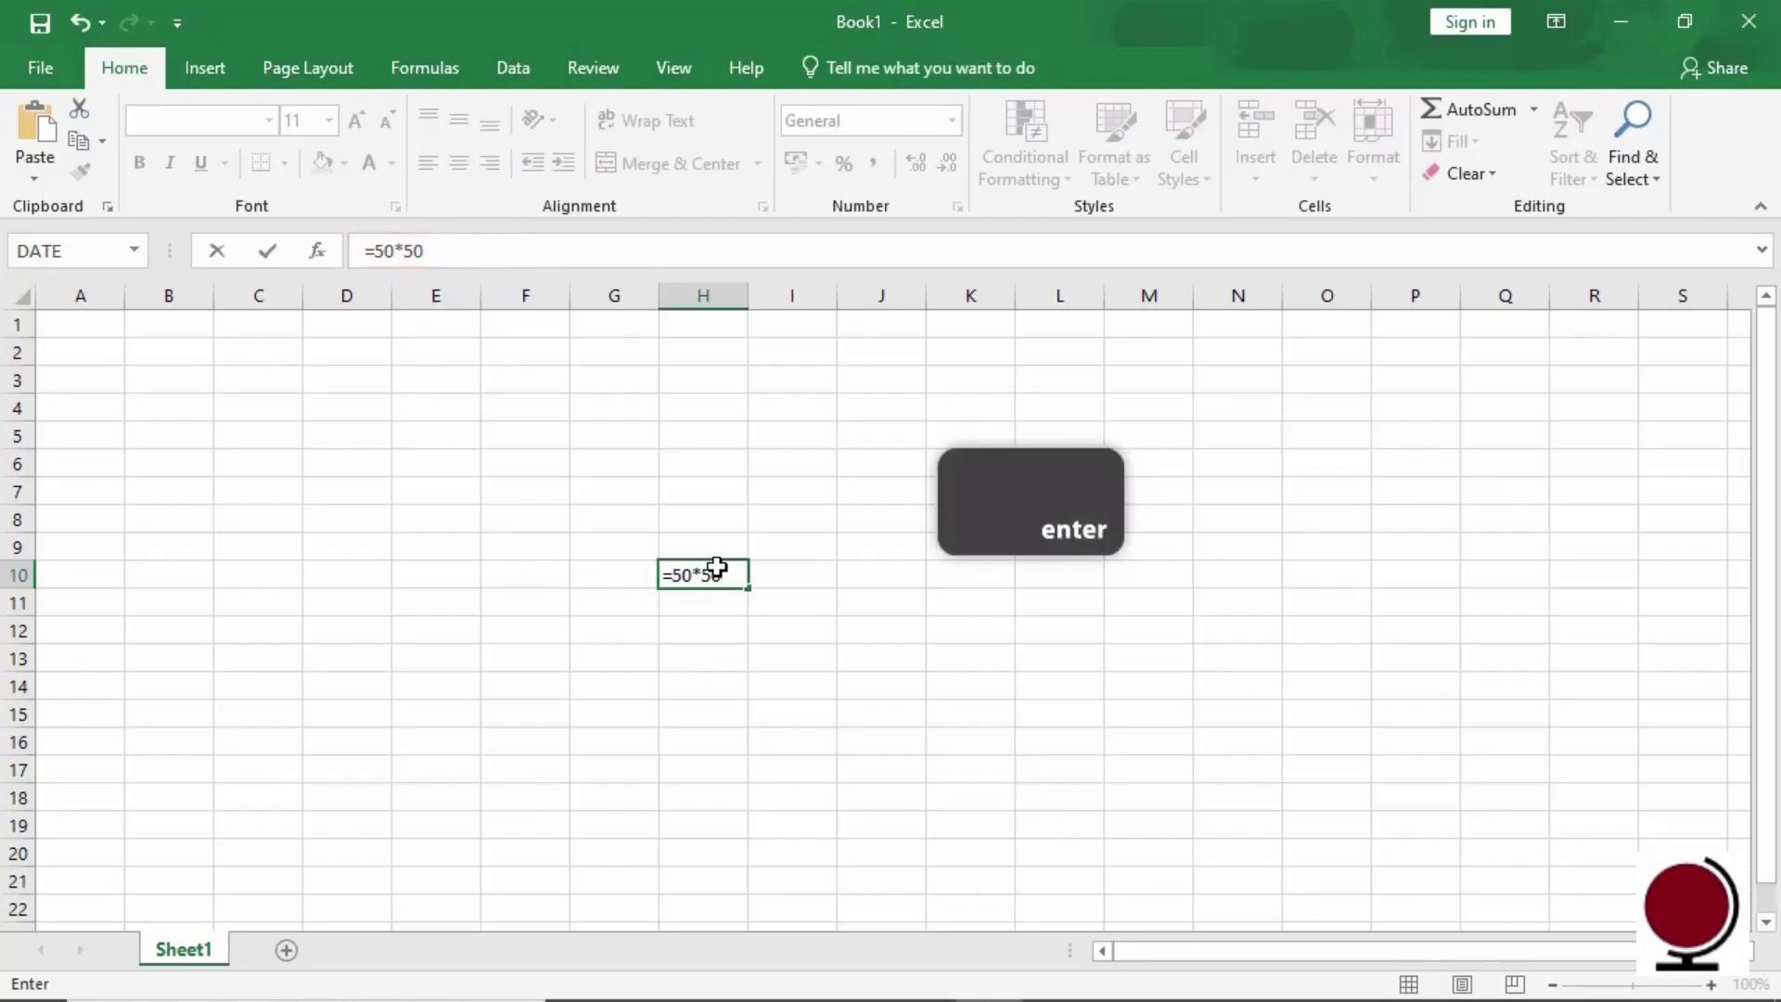
{"action": "key", "text": "Return"}
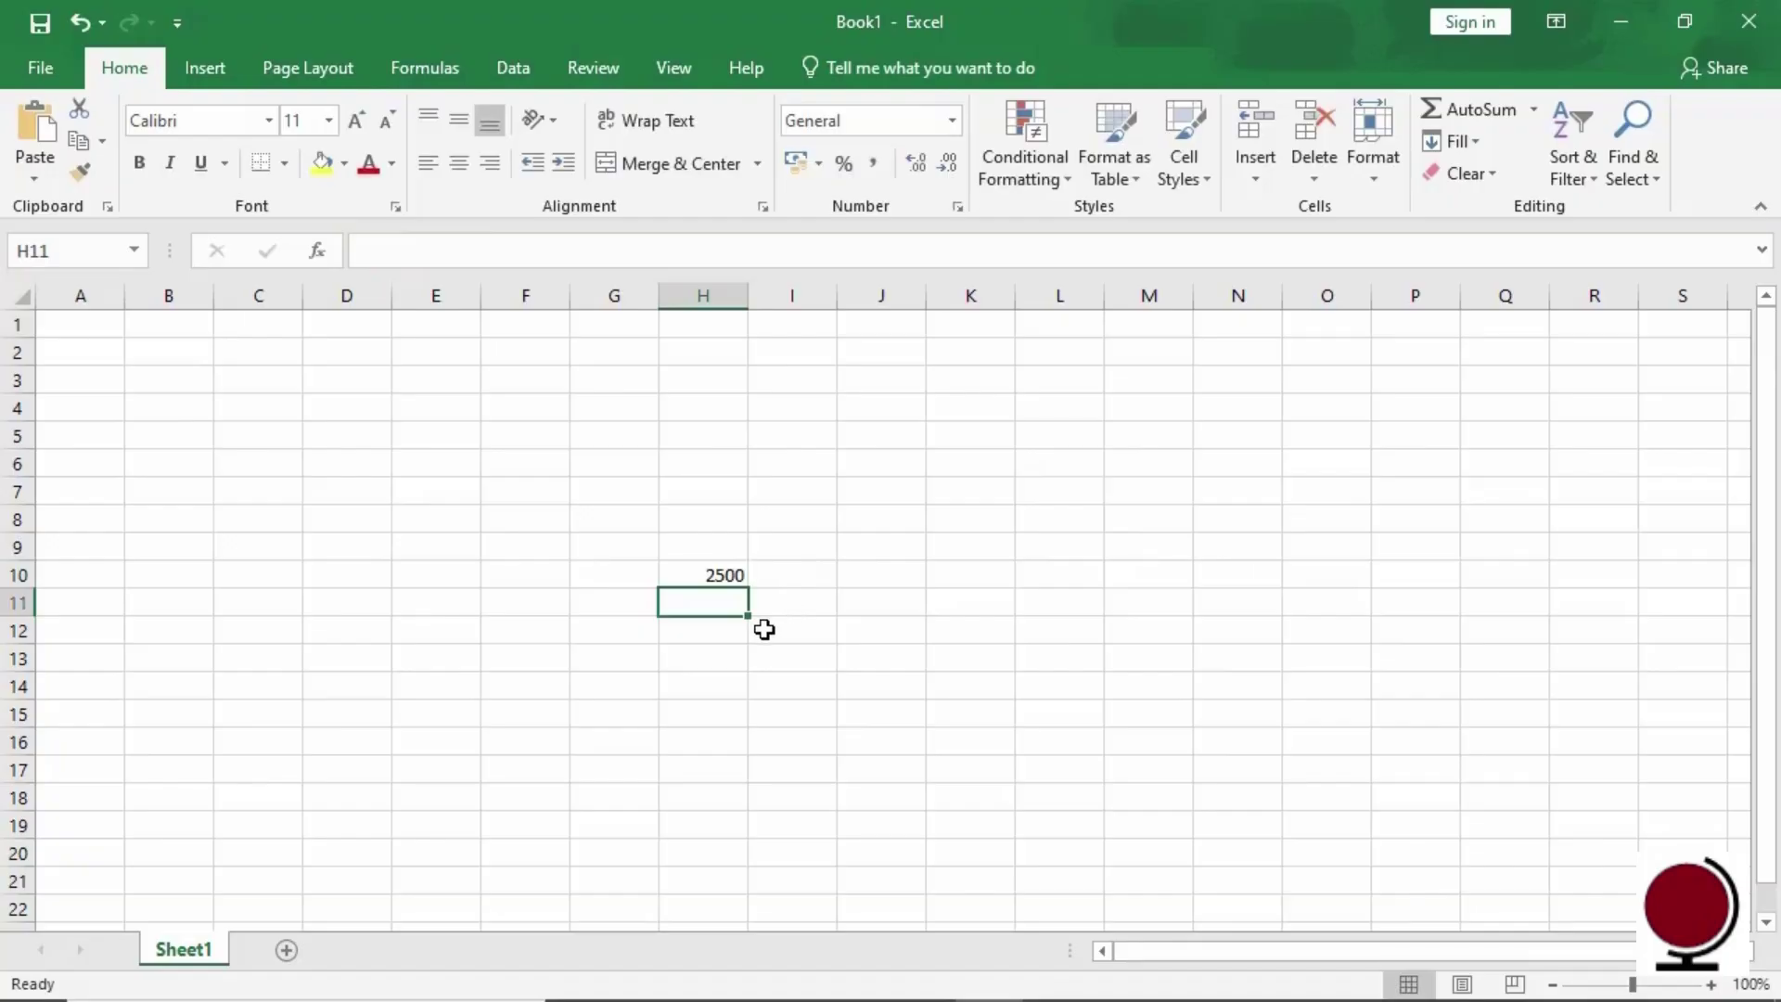
{"action": "type", "text": "=50"}
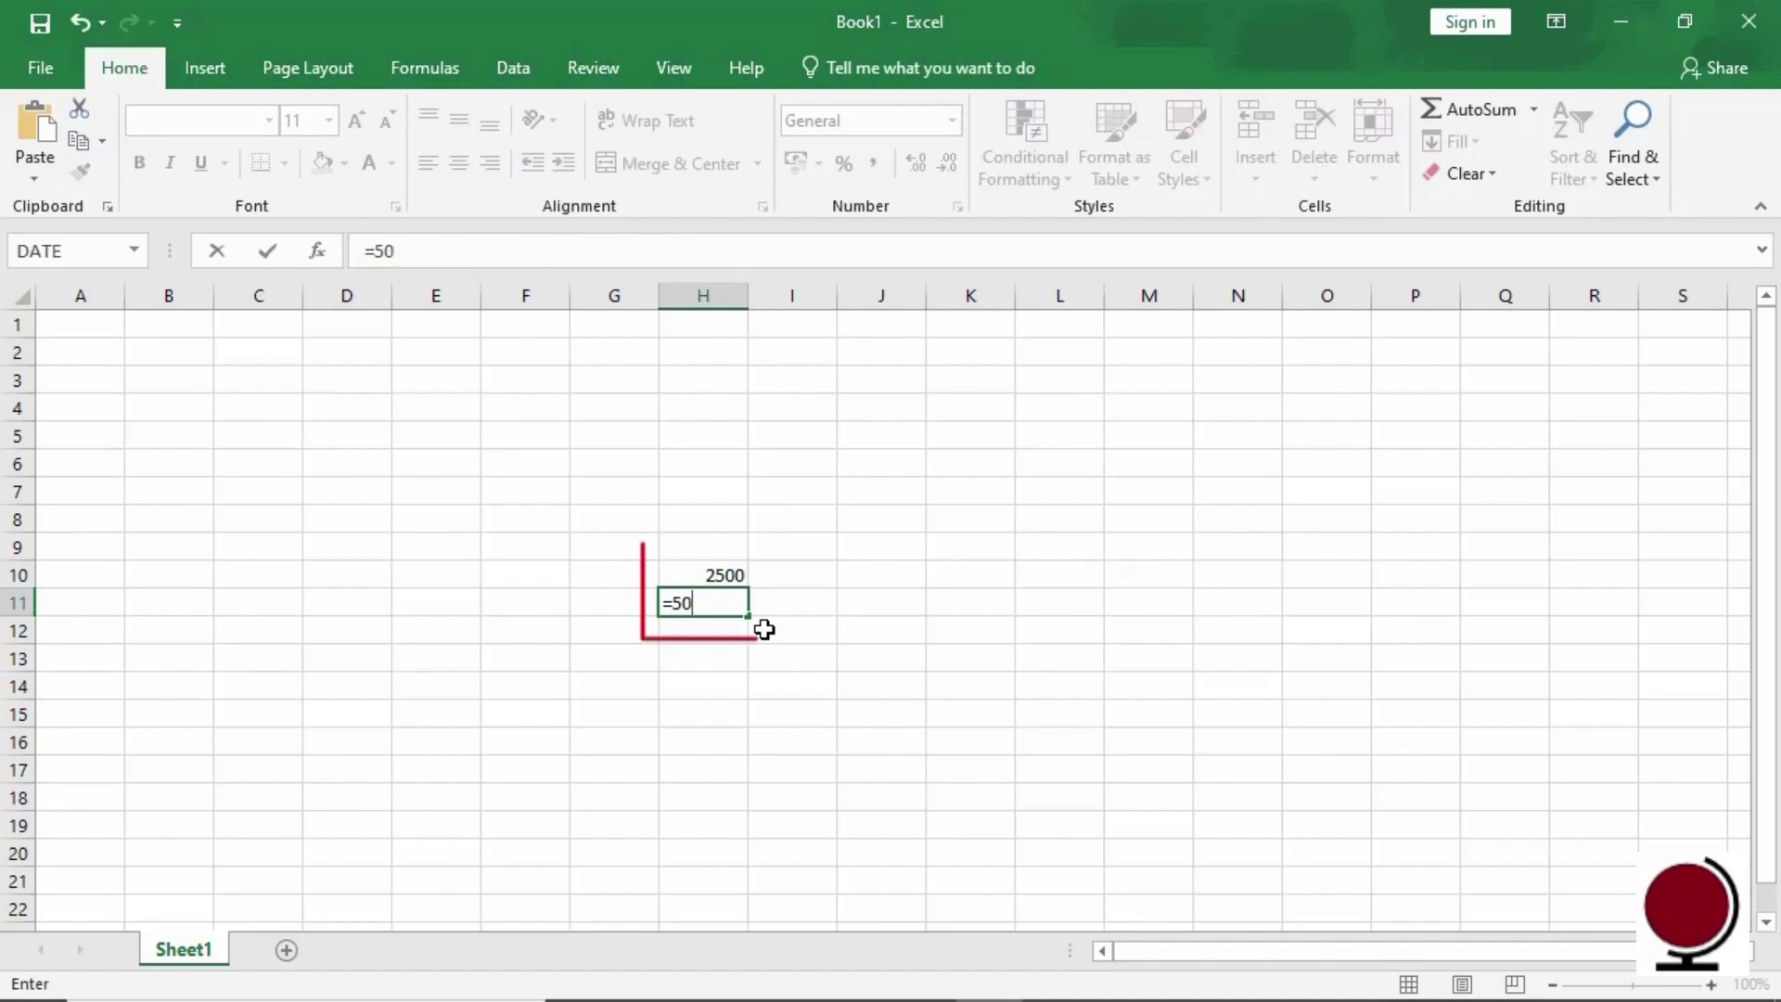
{"action": "type", "text": "^2"}
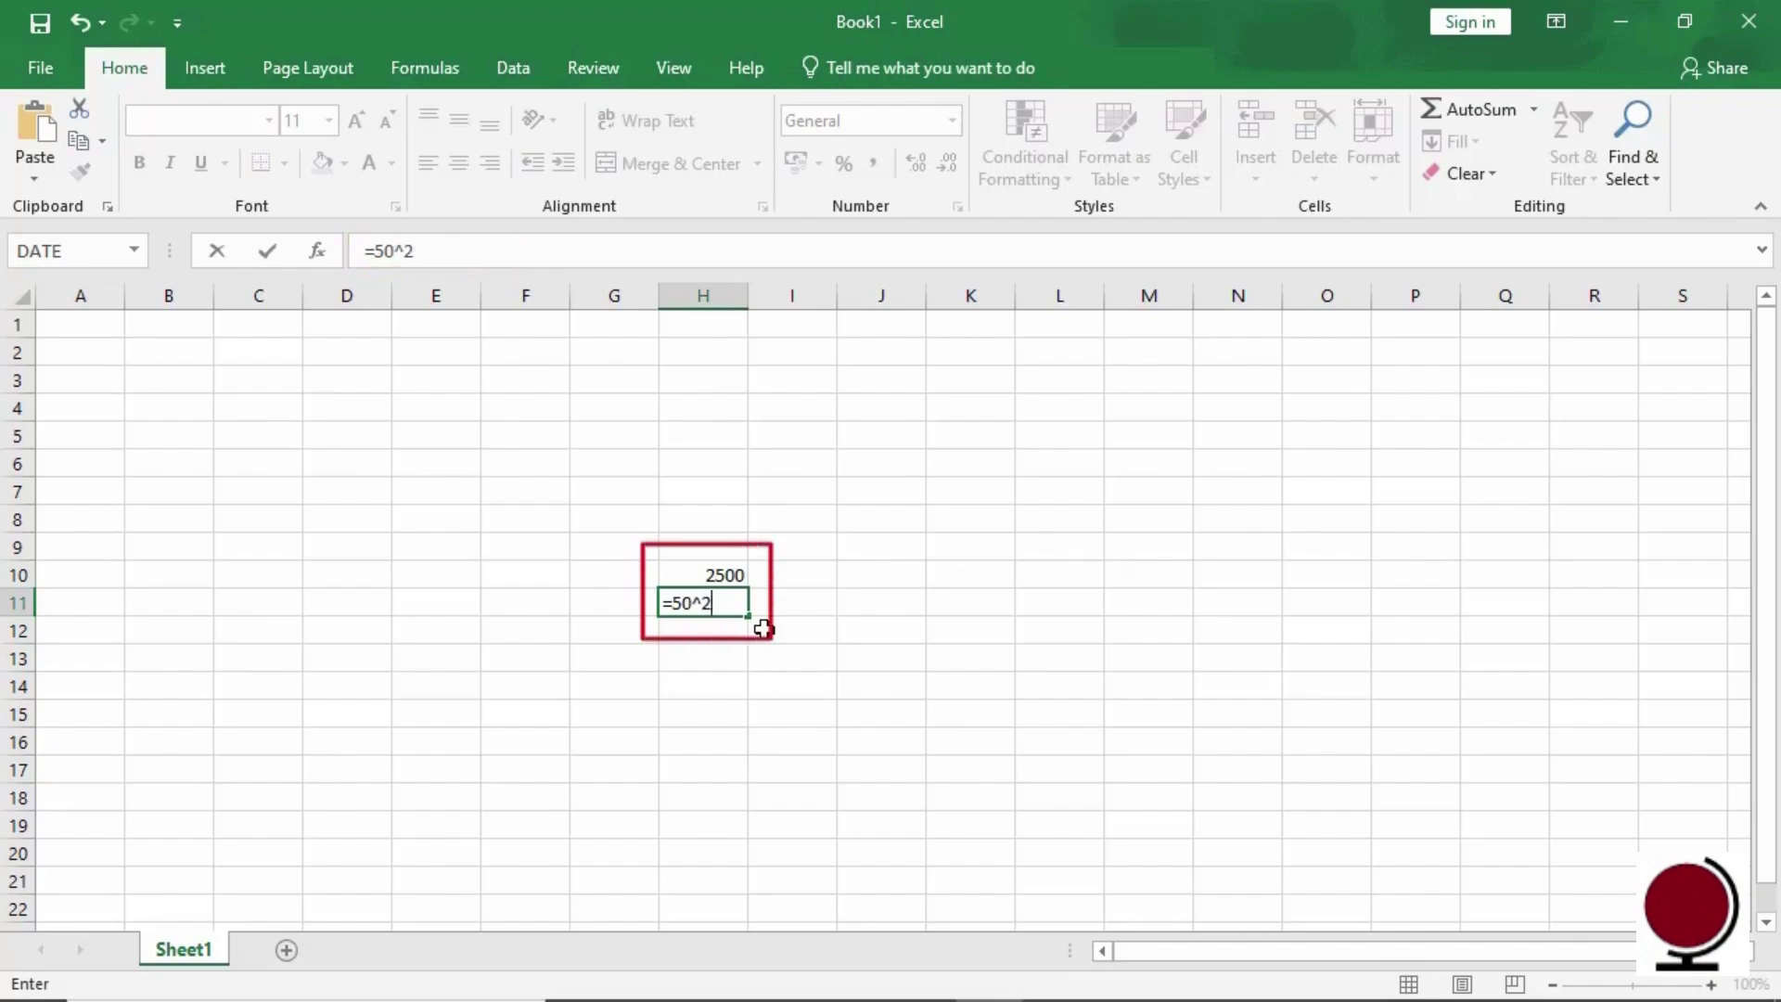
{"action": "key", "text": "Return"}
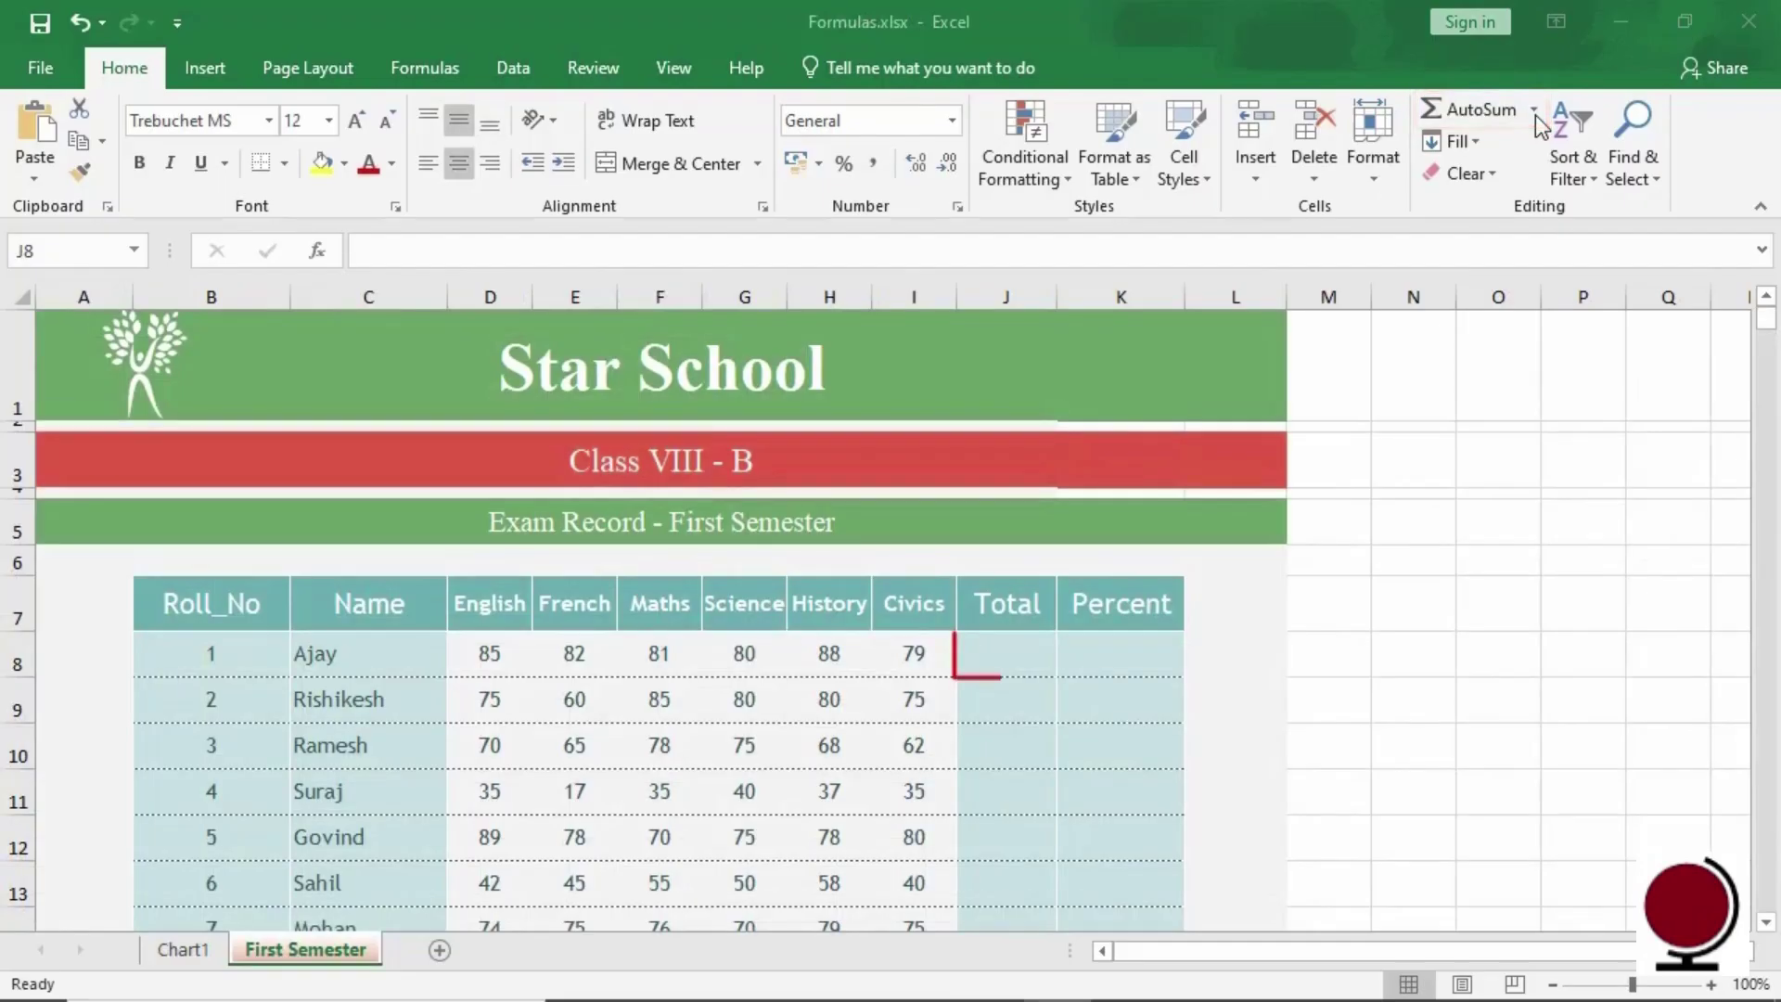
Total the first student's marks in J8 by using AutoSum's Sum over D8:I8
{"action": "left_click", "coordinate": [985, 648]}
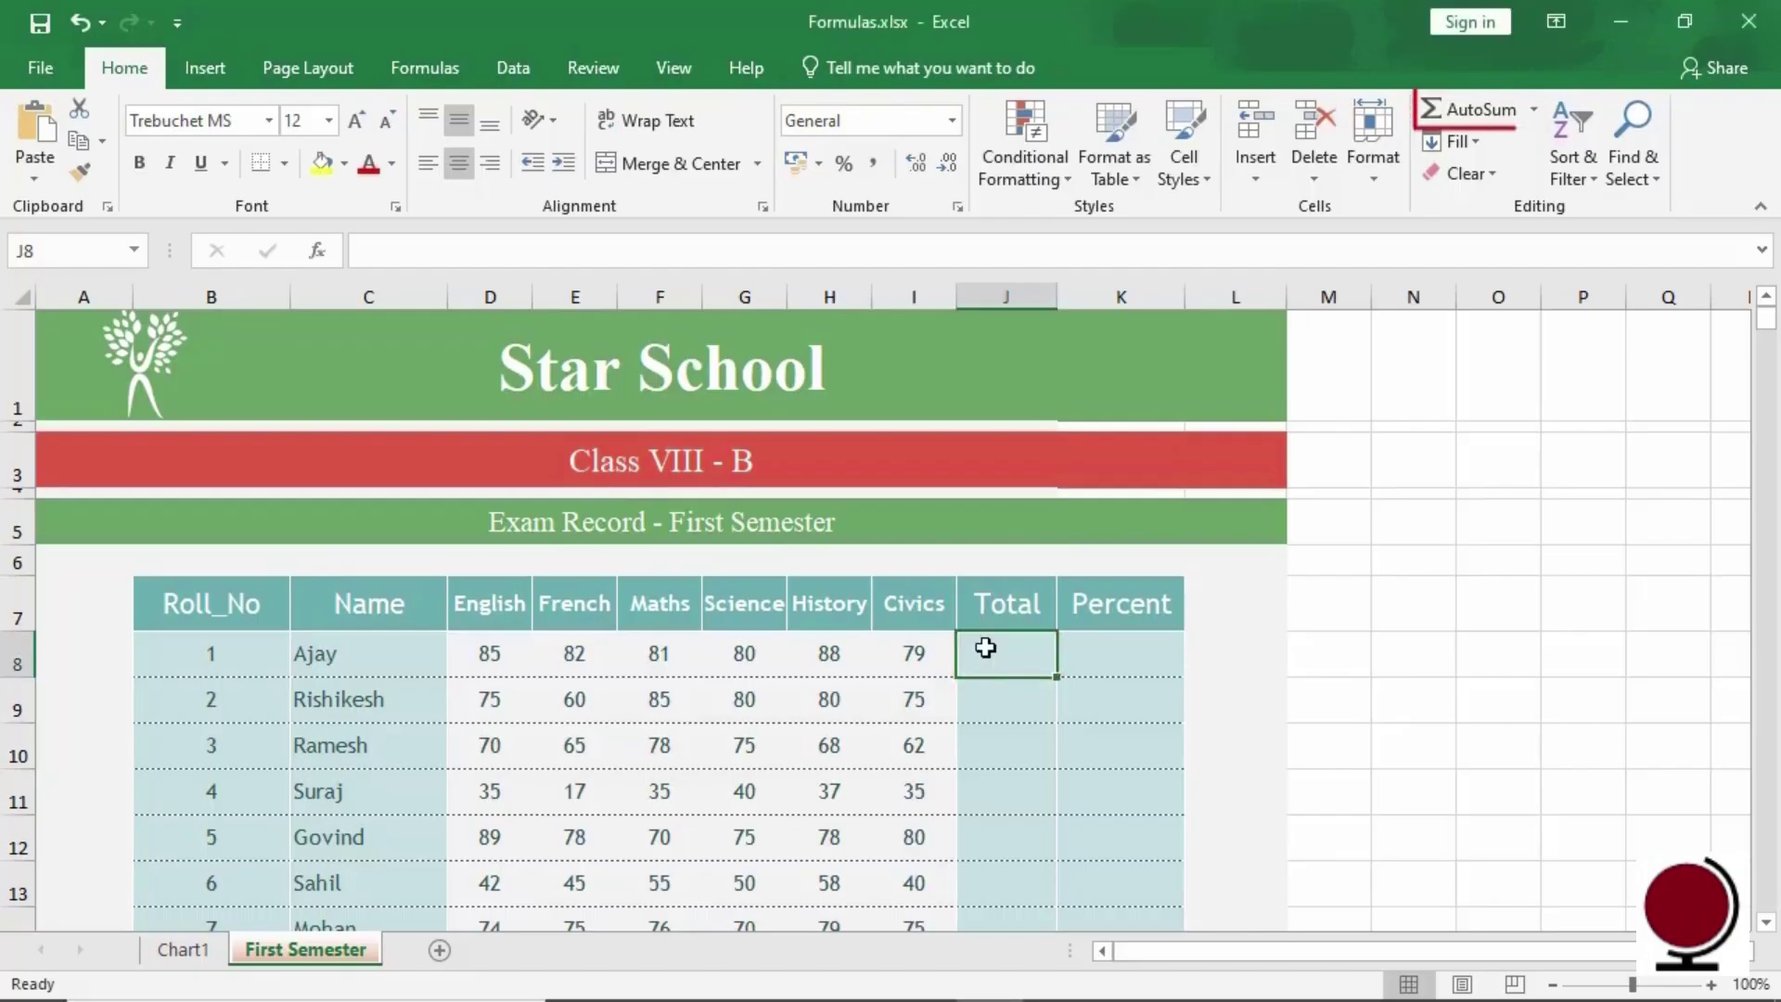
{"action": "left_click", "coordinate": [1535, 112]}
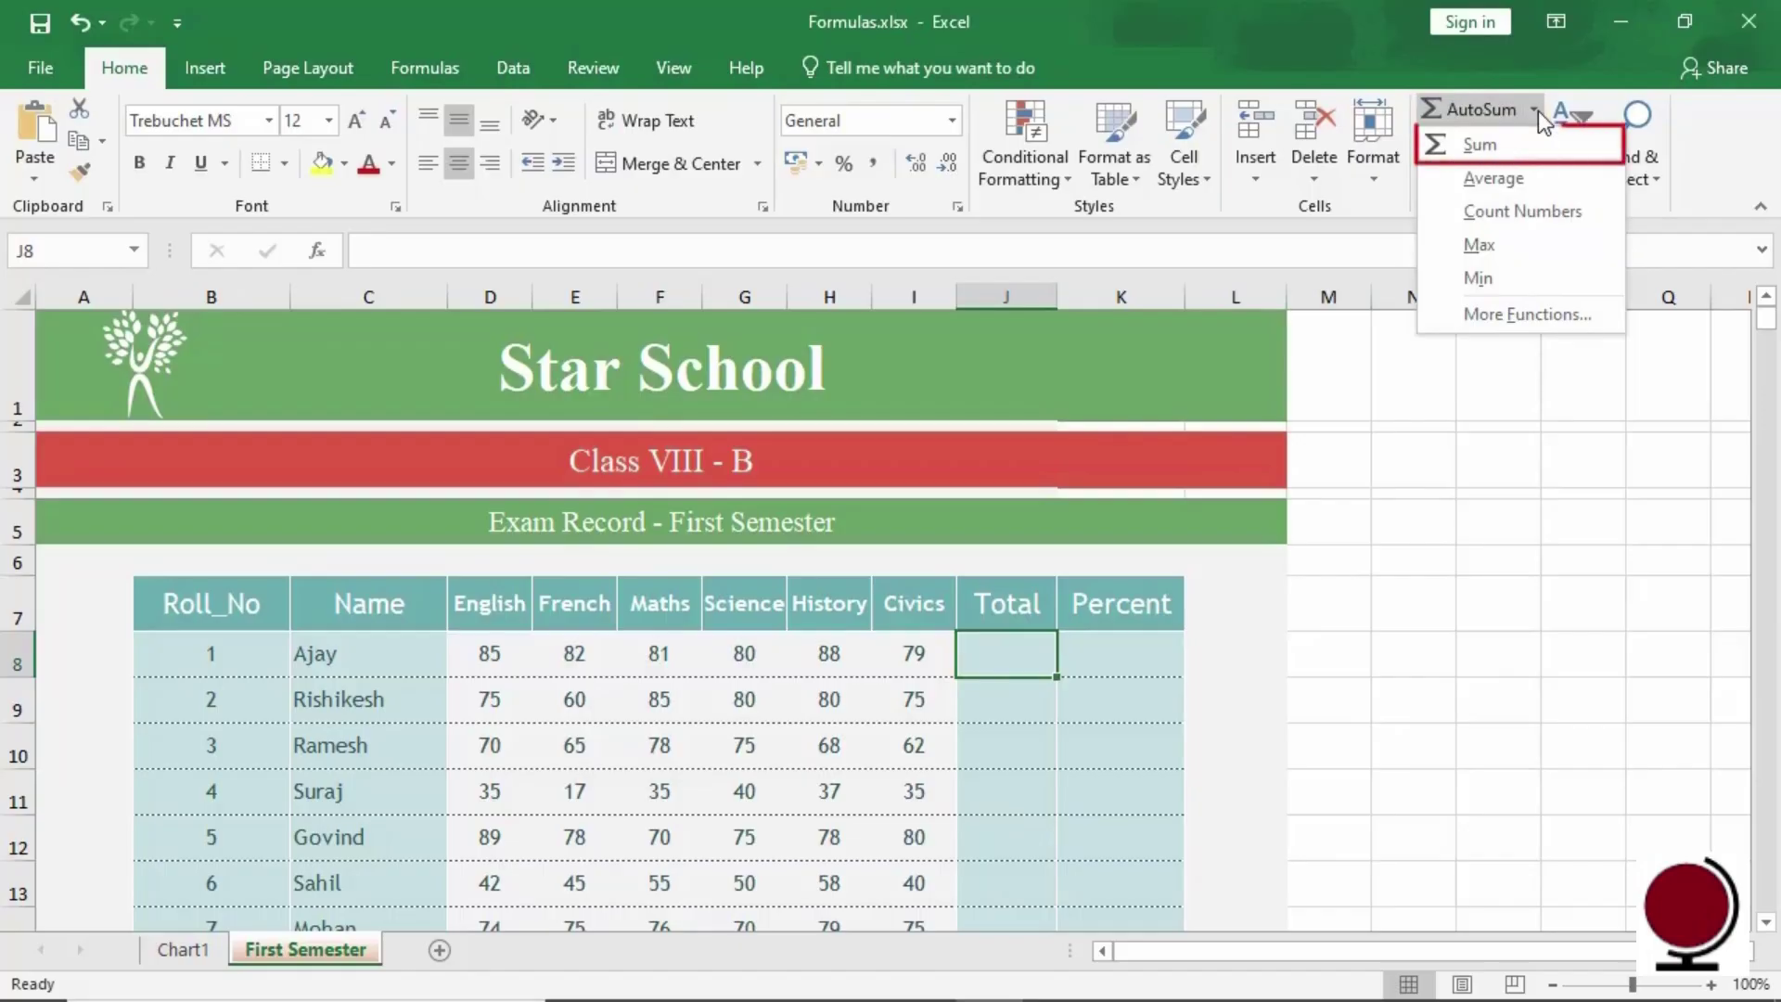
{"action": "left_click", "coordinate": [1538, 148]}
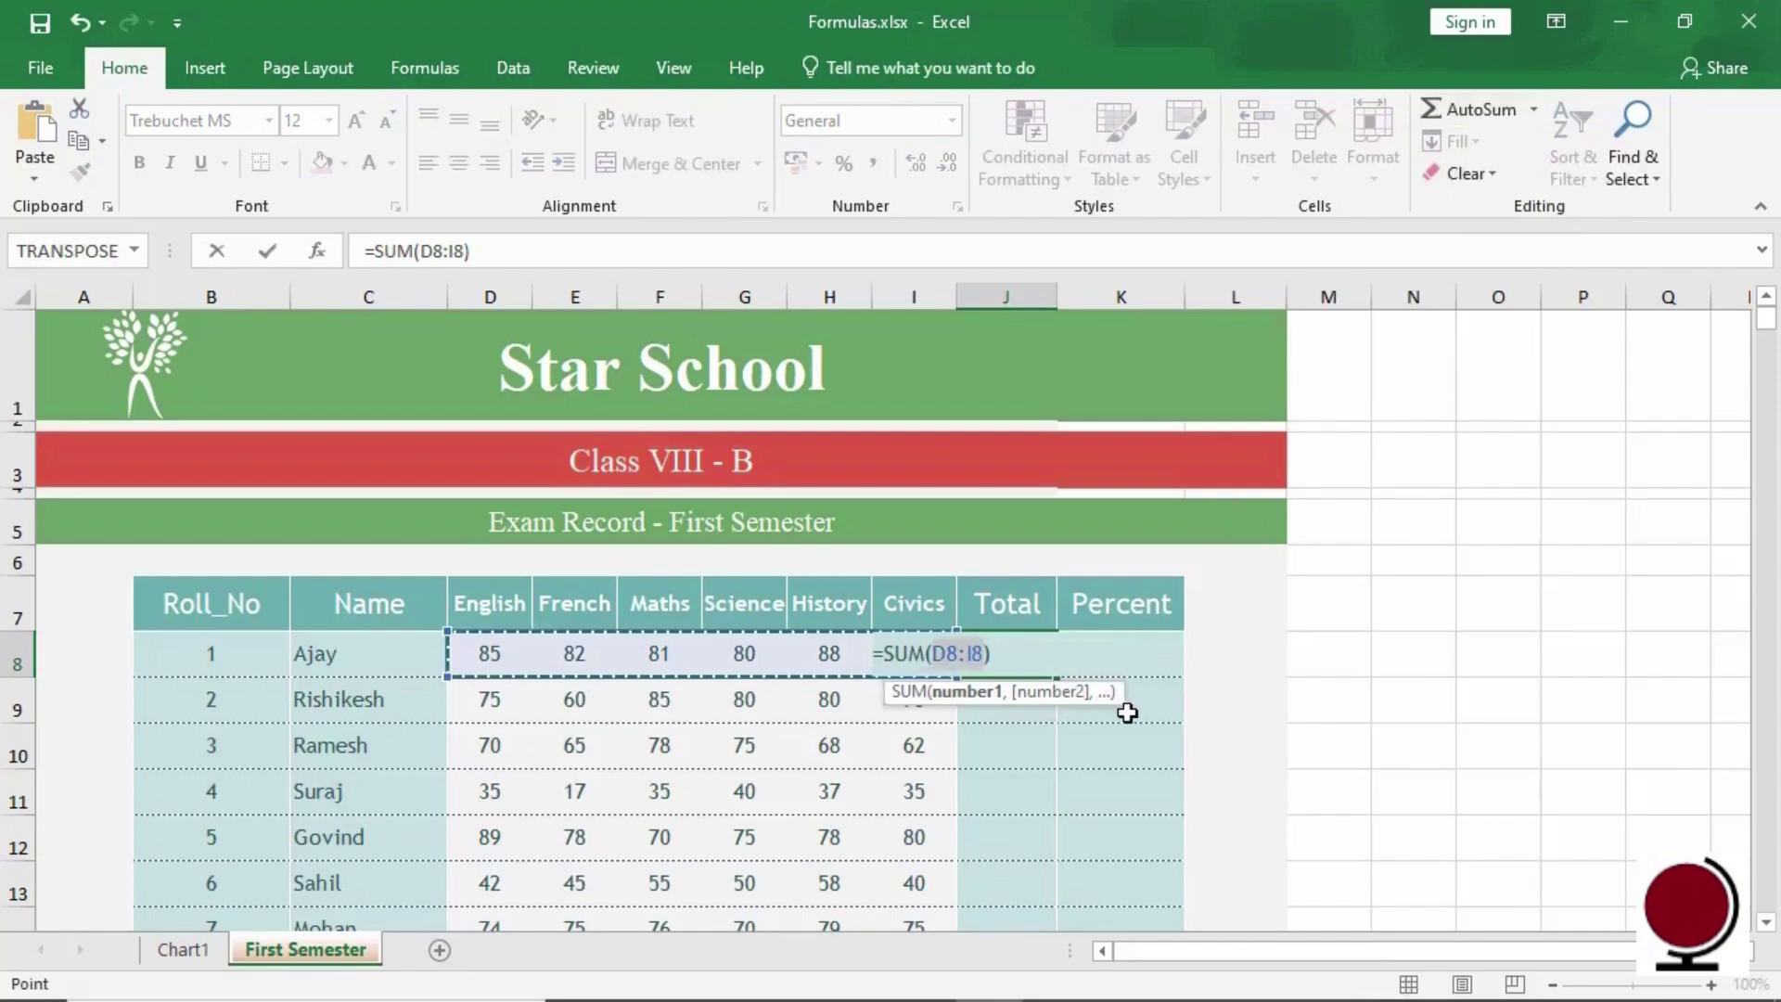
{"action": "key", "text": "Return"}
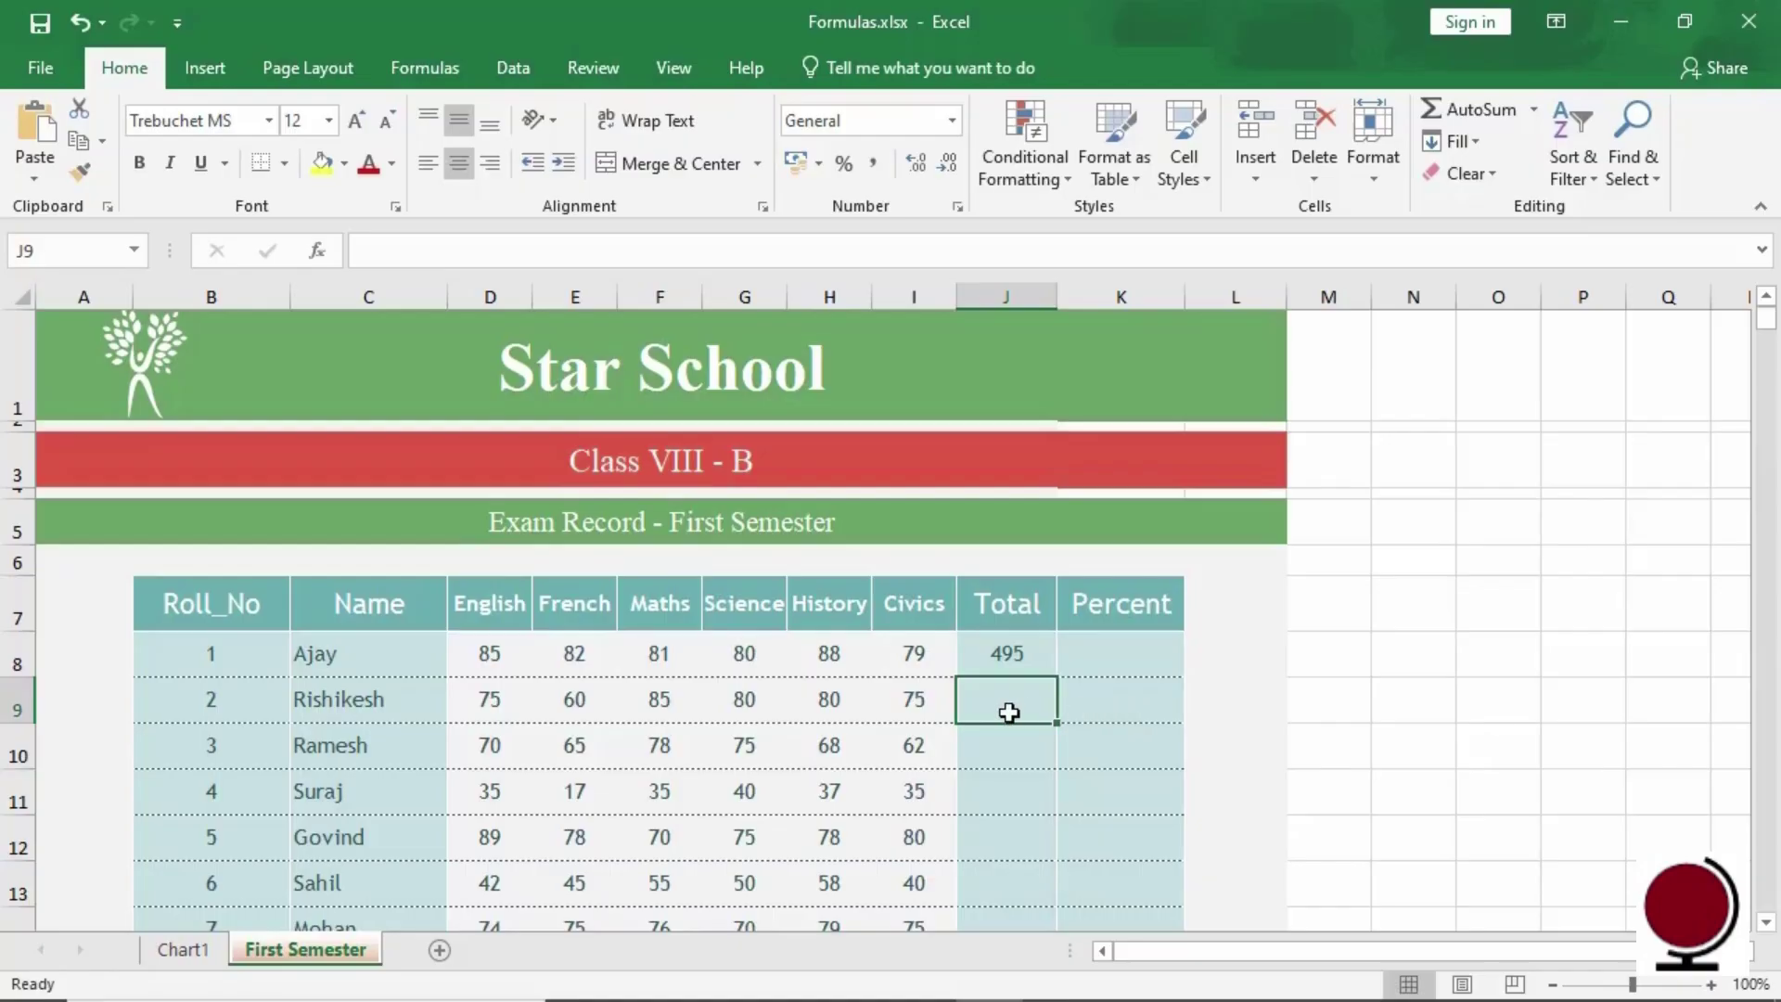
Enter the formula =SUM(D9:I9) in cell J9 to total the second student's marks
{"action": "type", "text": "=SU"}
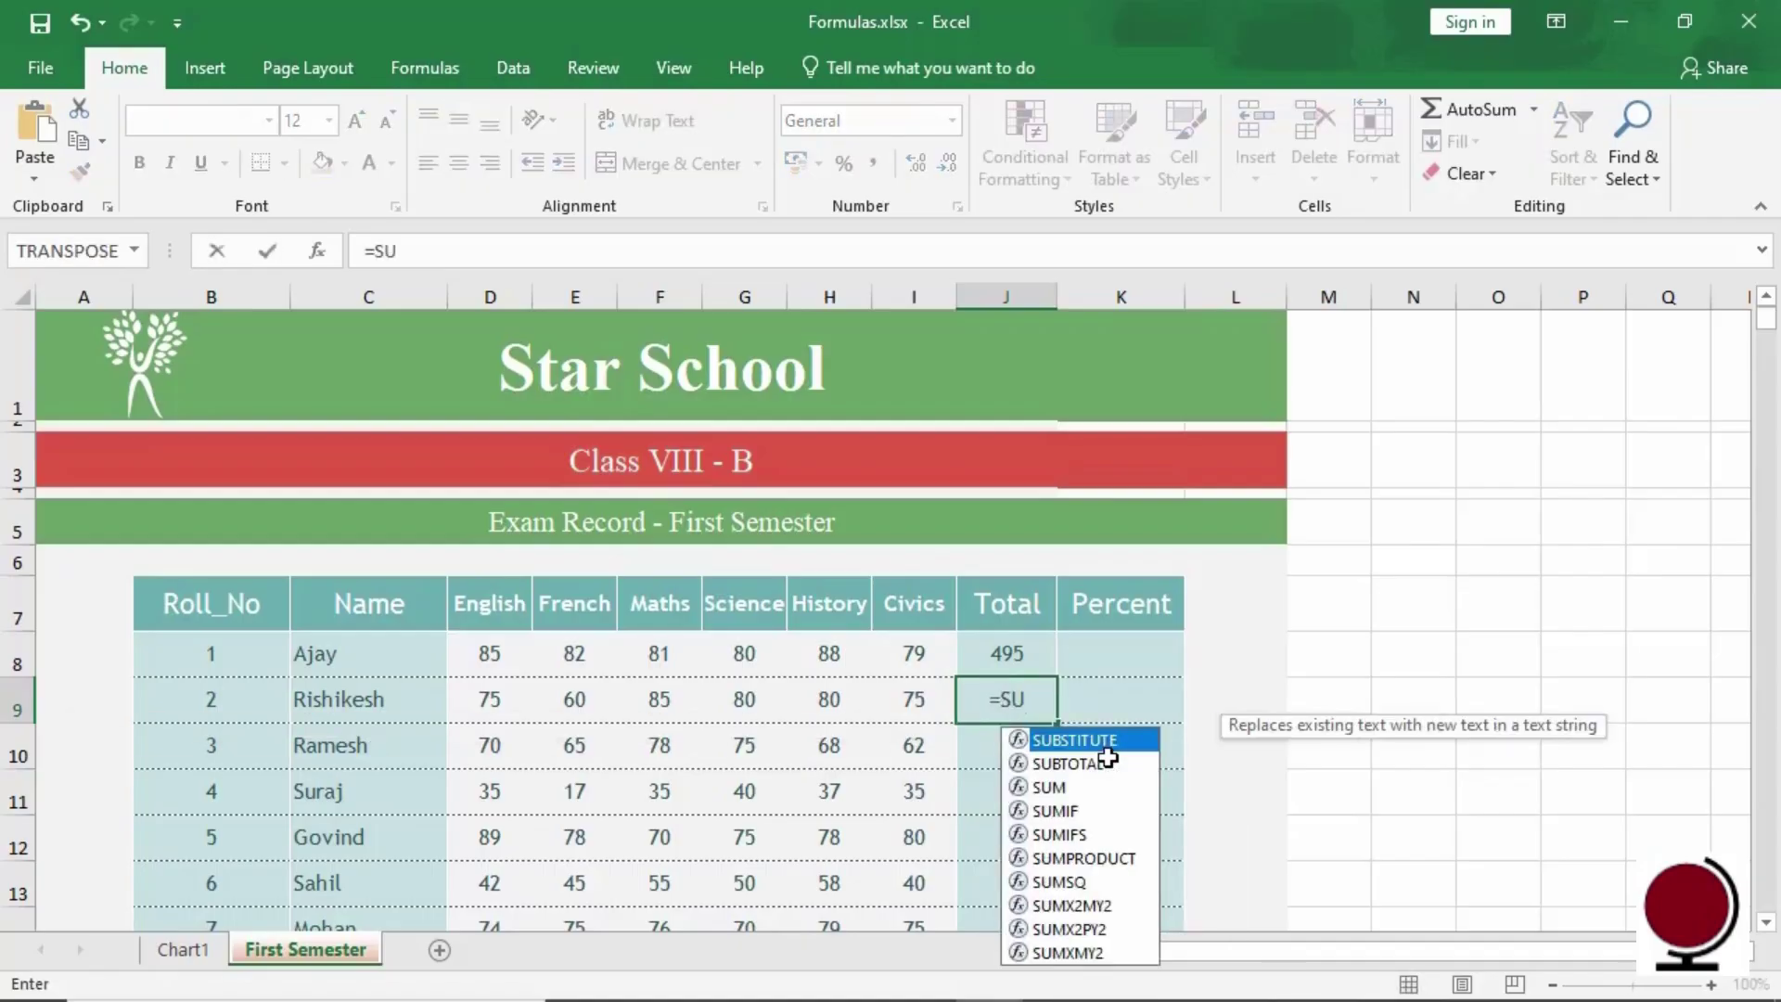
{"action": "type", "text": "M("}
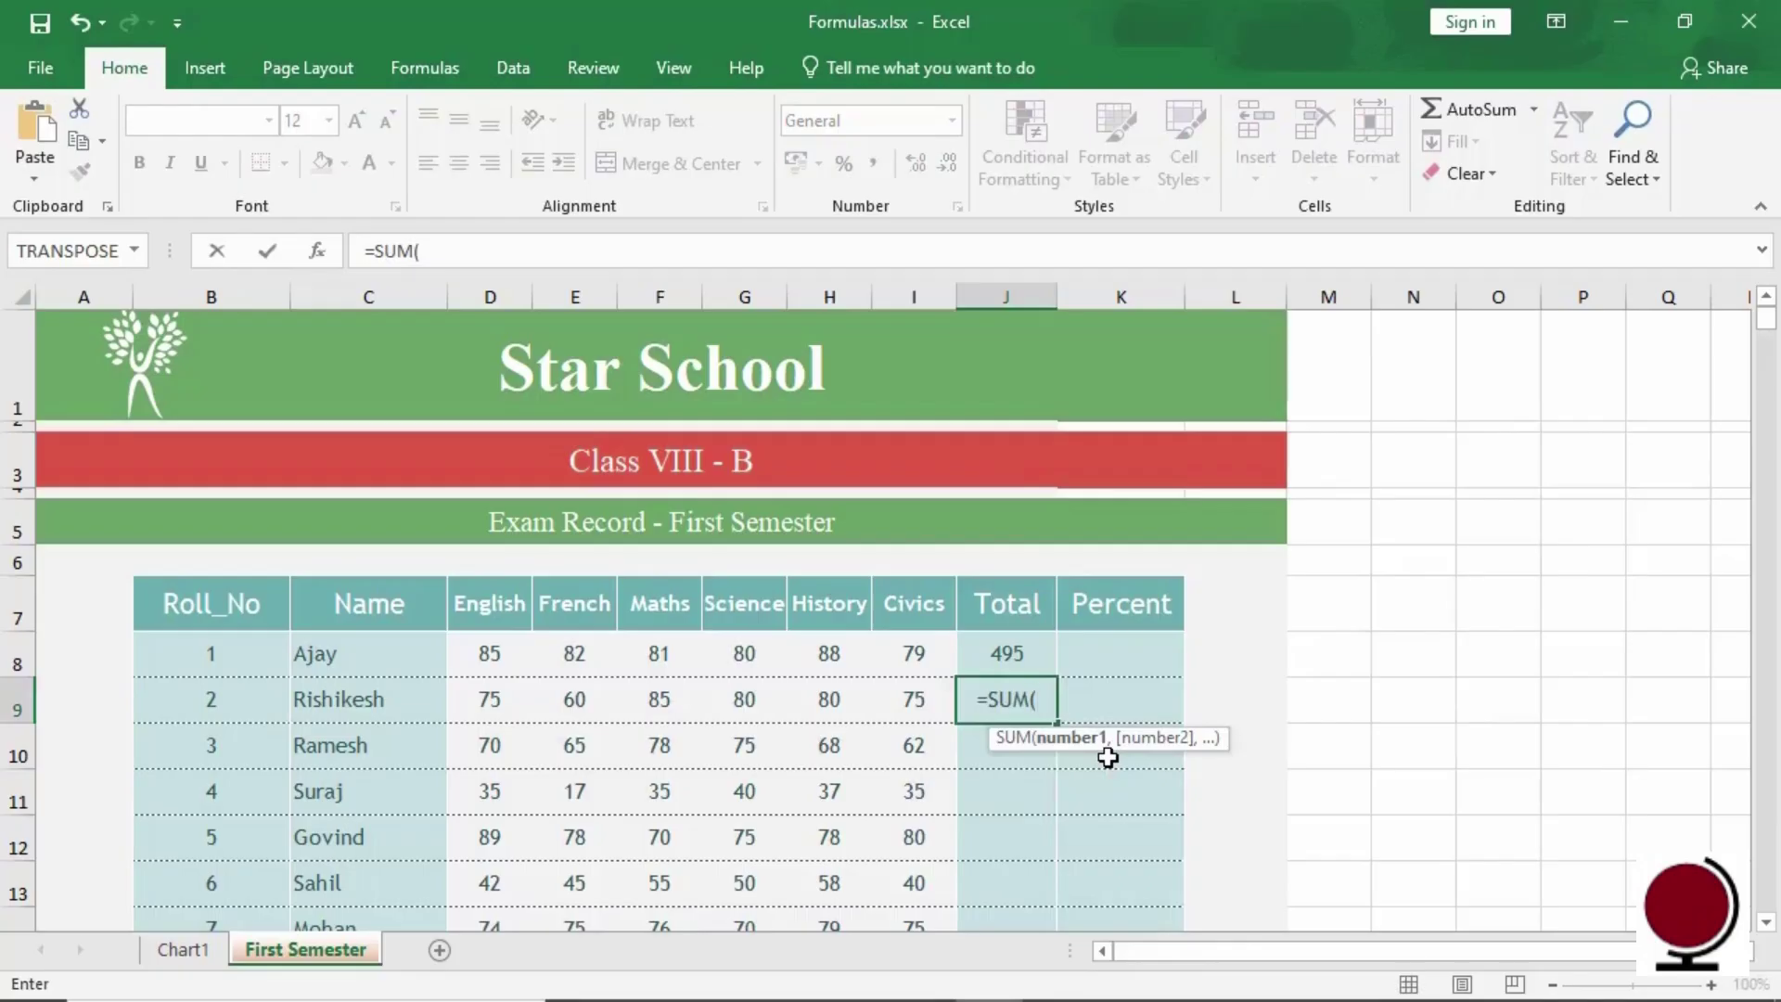
{"action": "type", "text": "D9"}
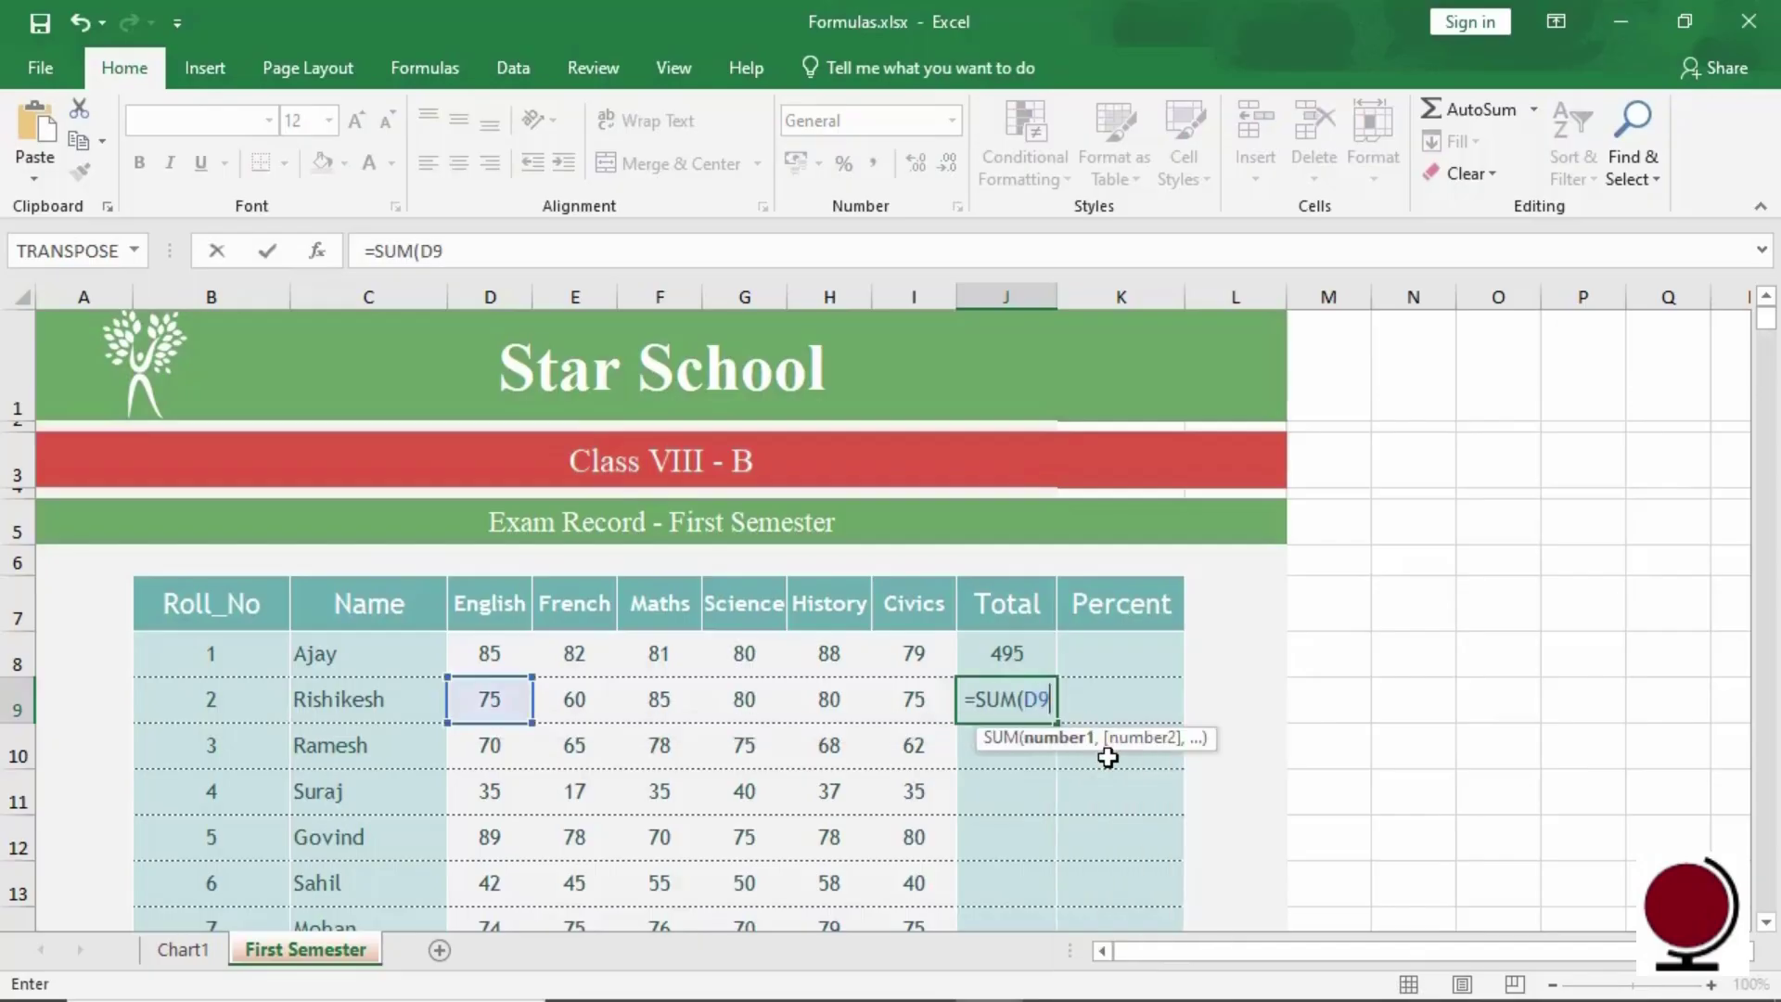
{"action": "type", "text": ":"}
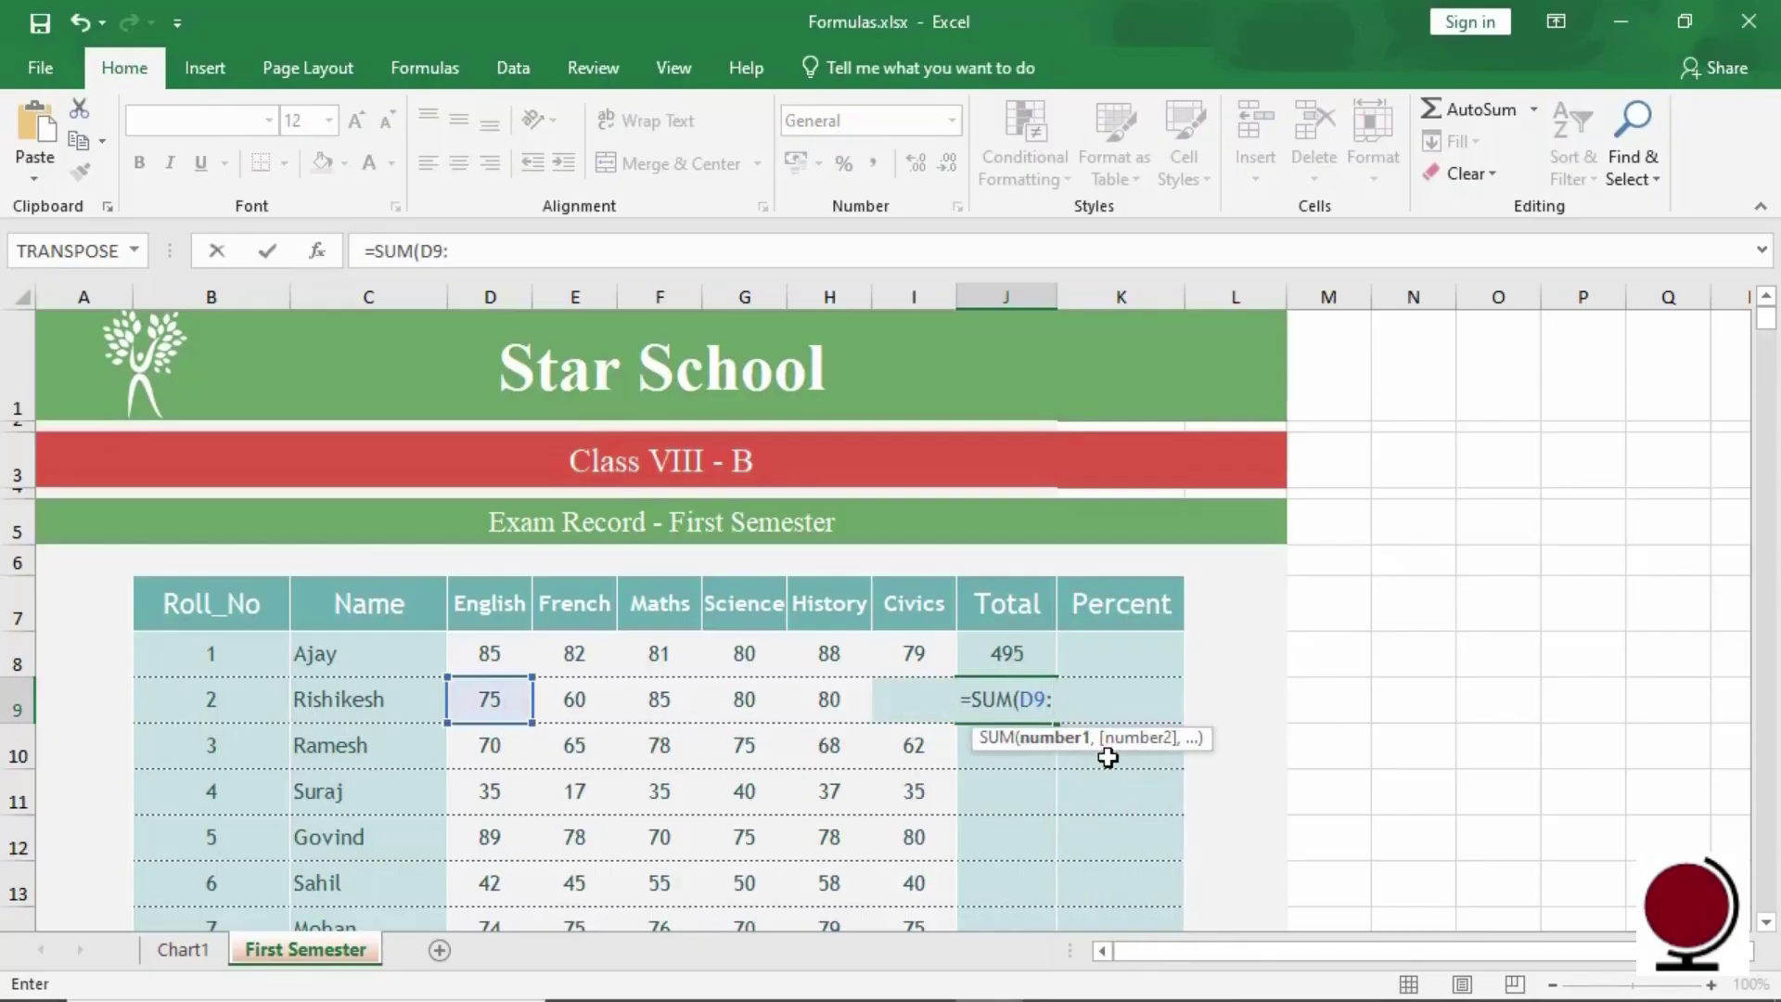
{"action": "type", "text": "I9)"}
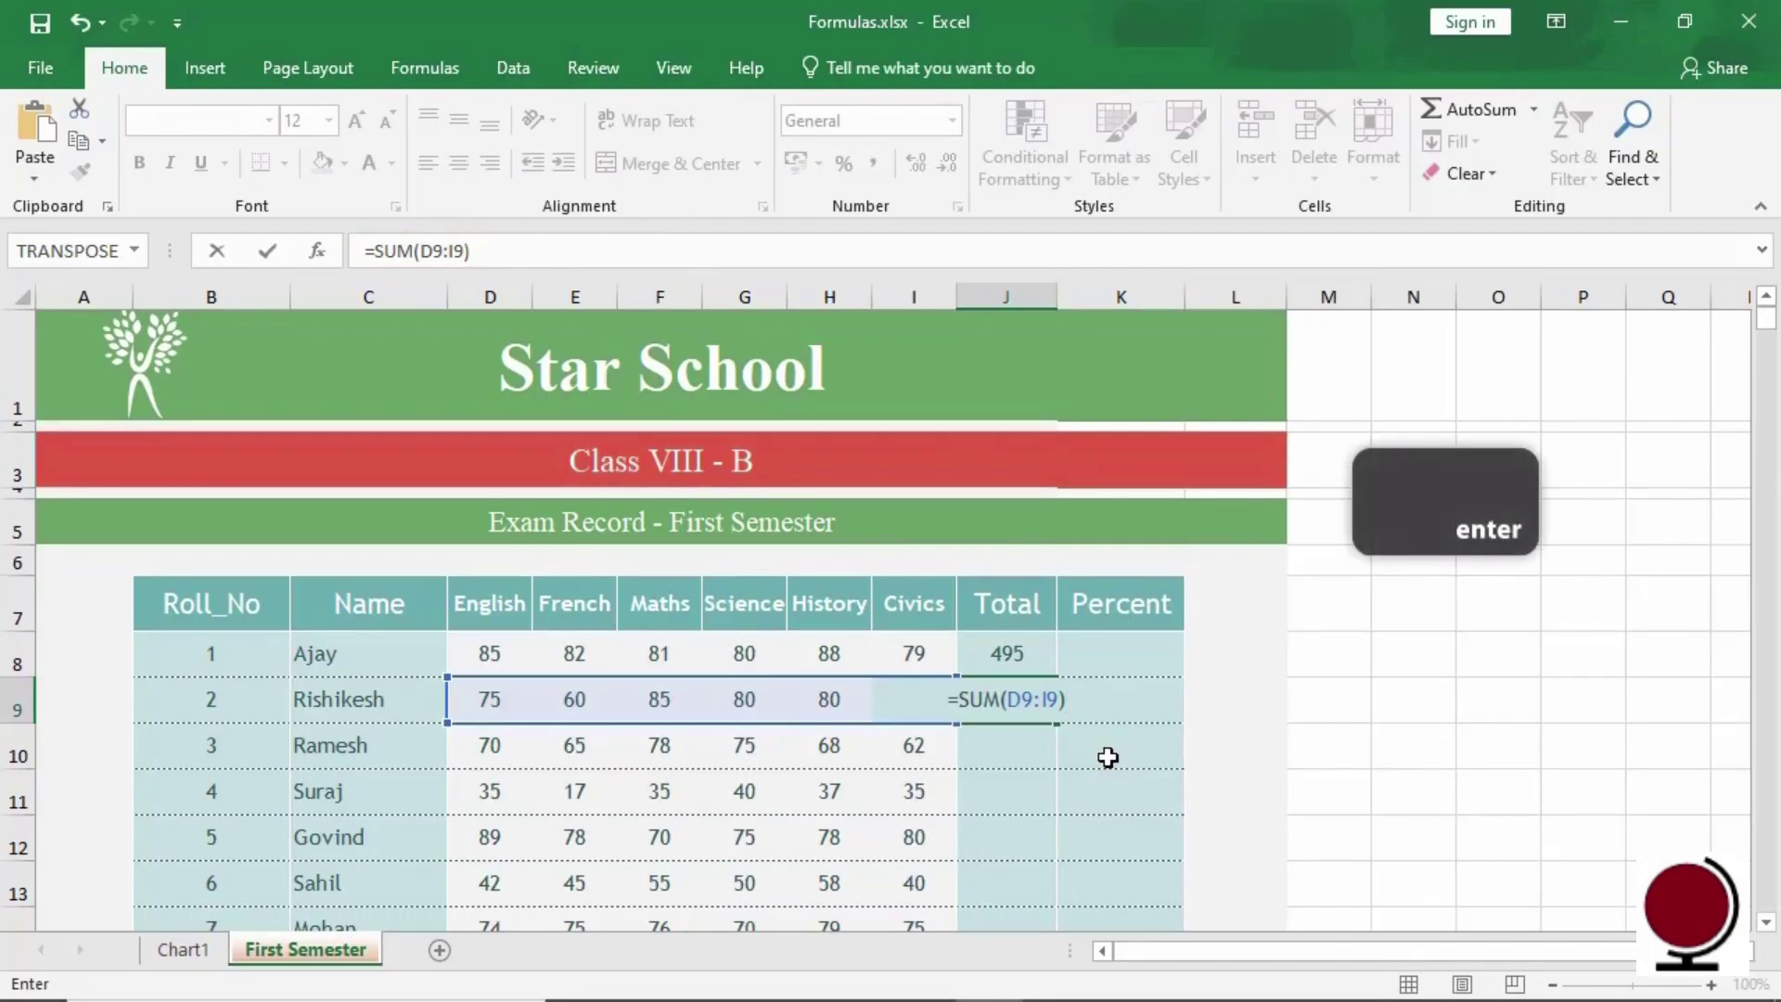
{"action": "key", "text": "Return"}
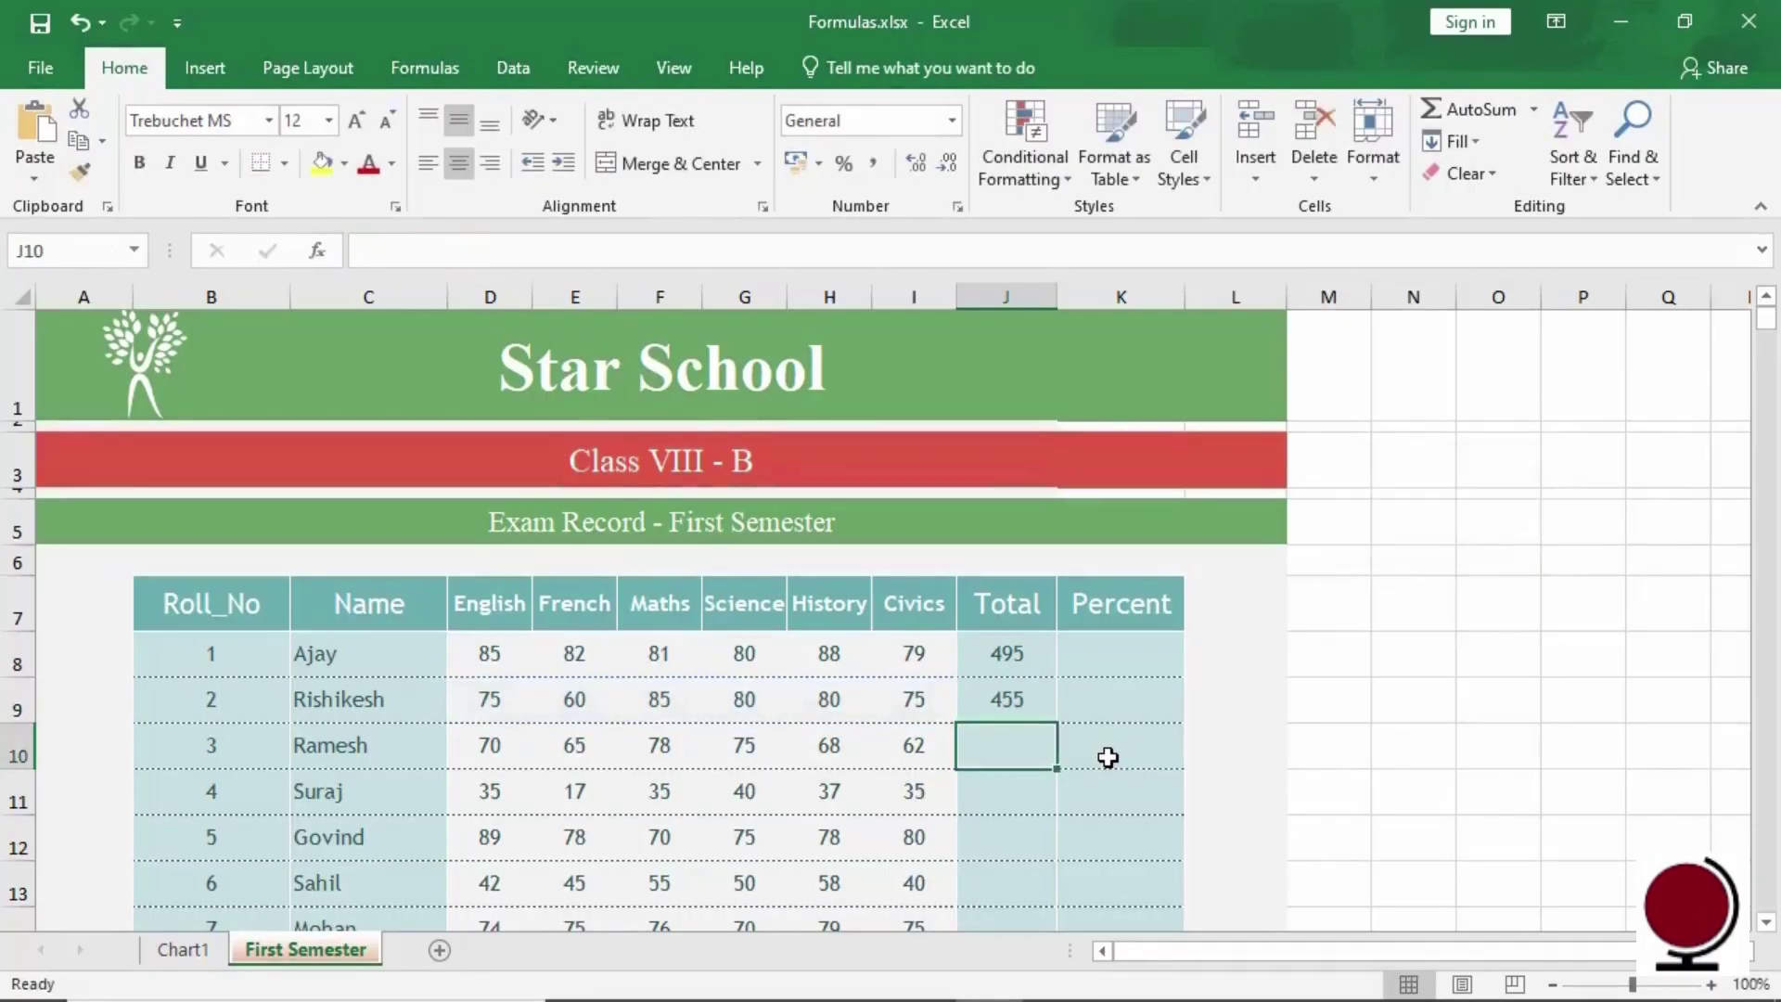
Clear the total formula from cell J9
{"action": "left_click", "coordinate": [1046, 715]}
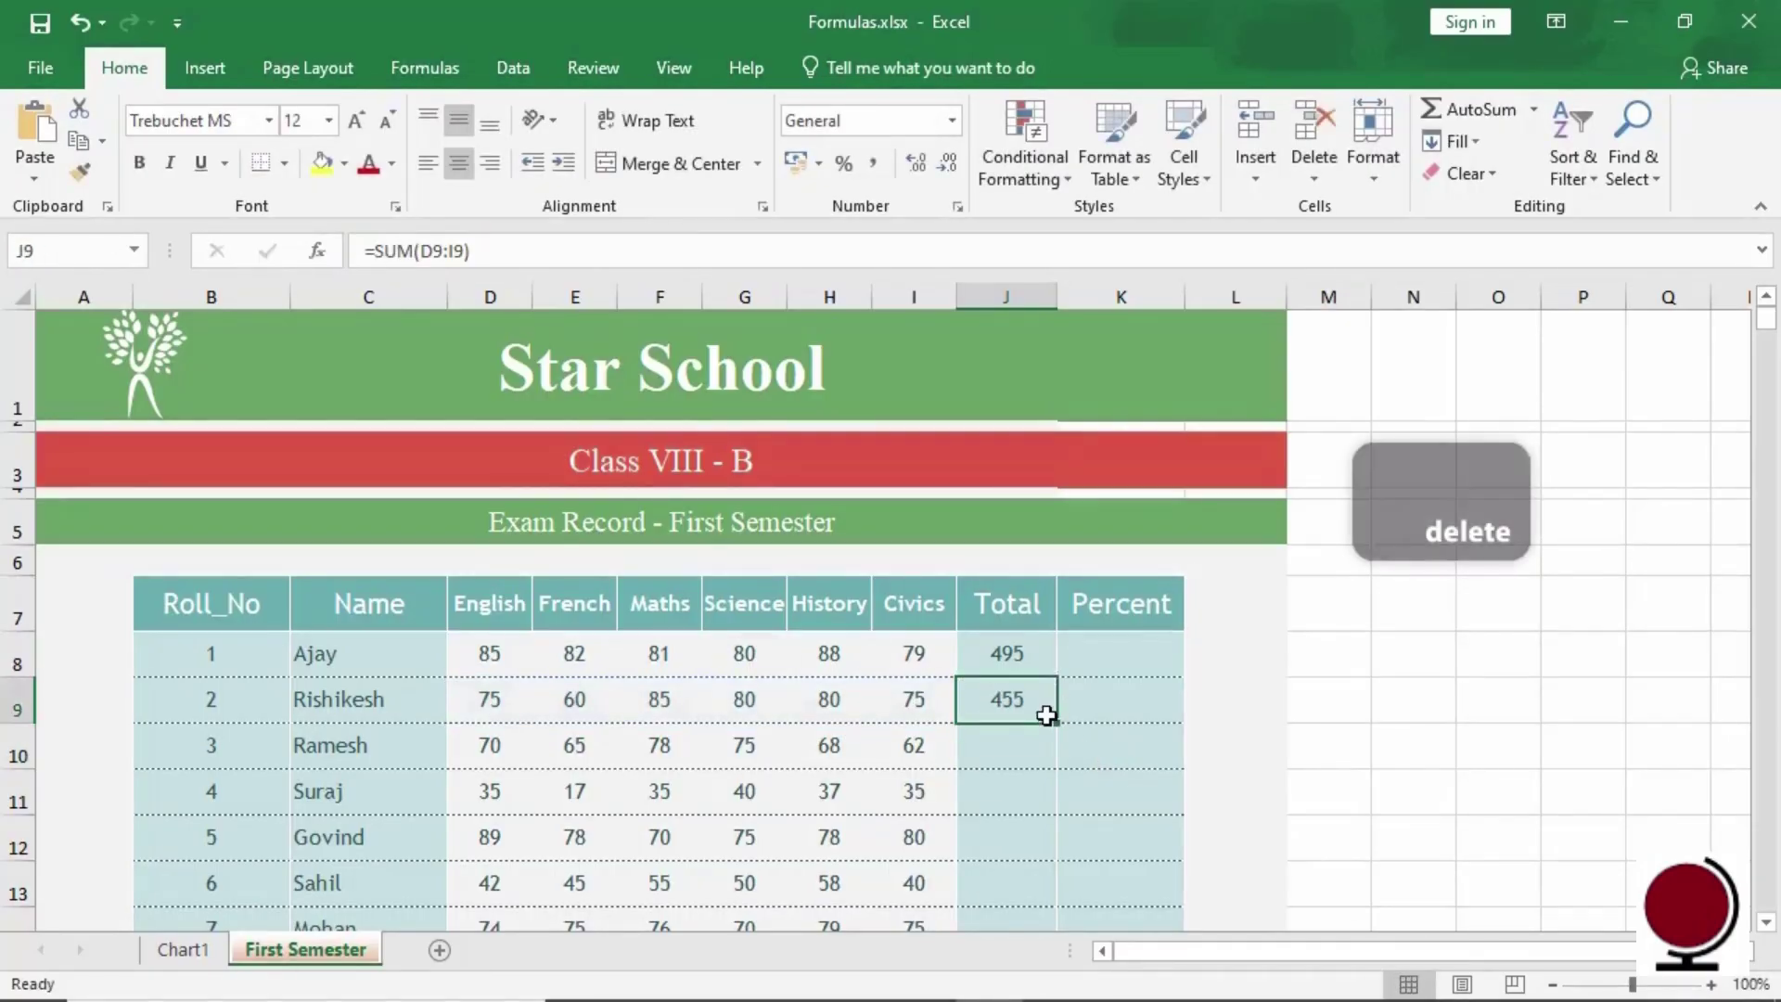
{"action": "key", "text": "BackSpace"}
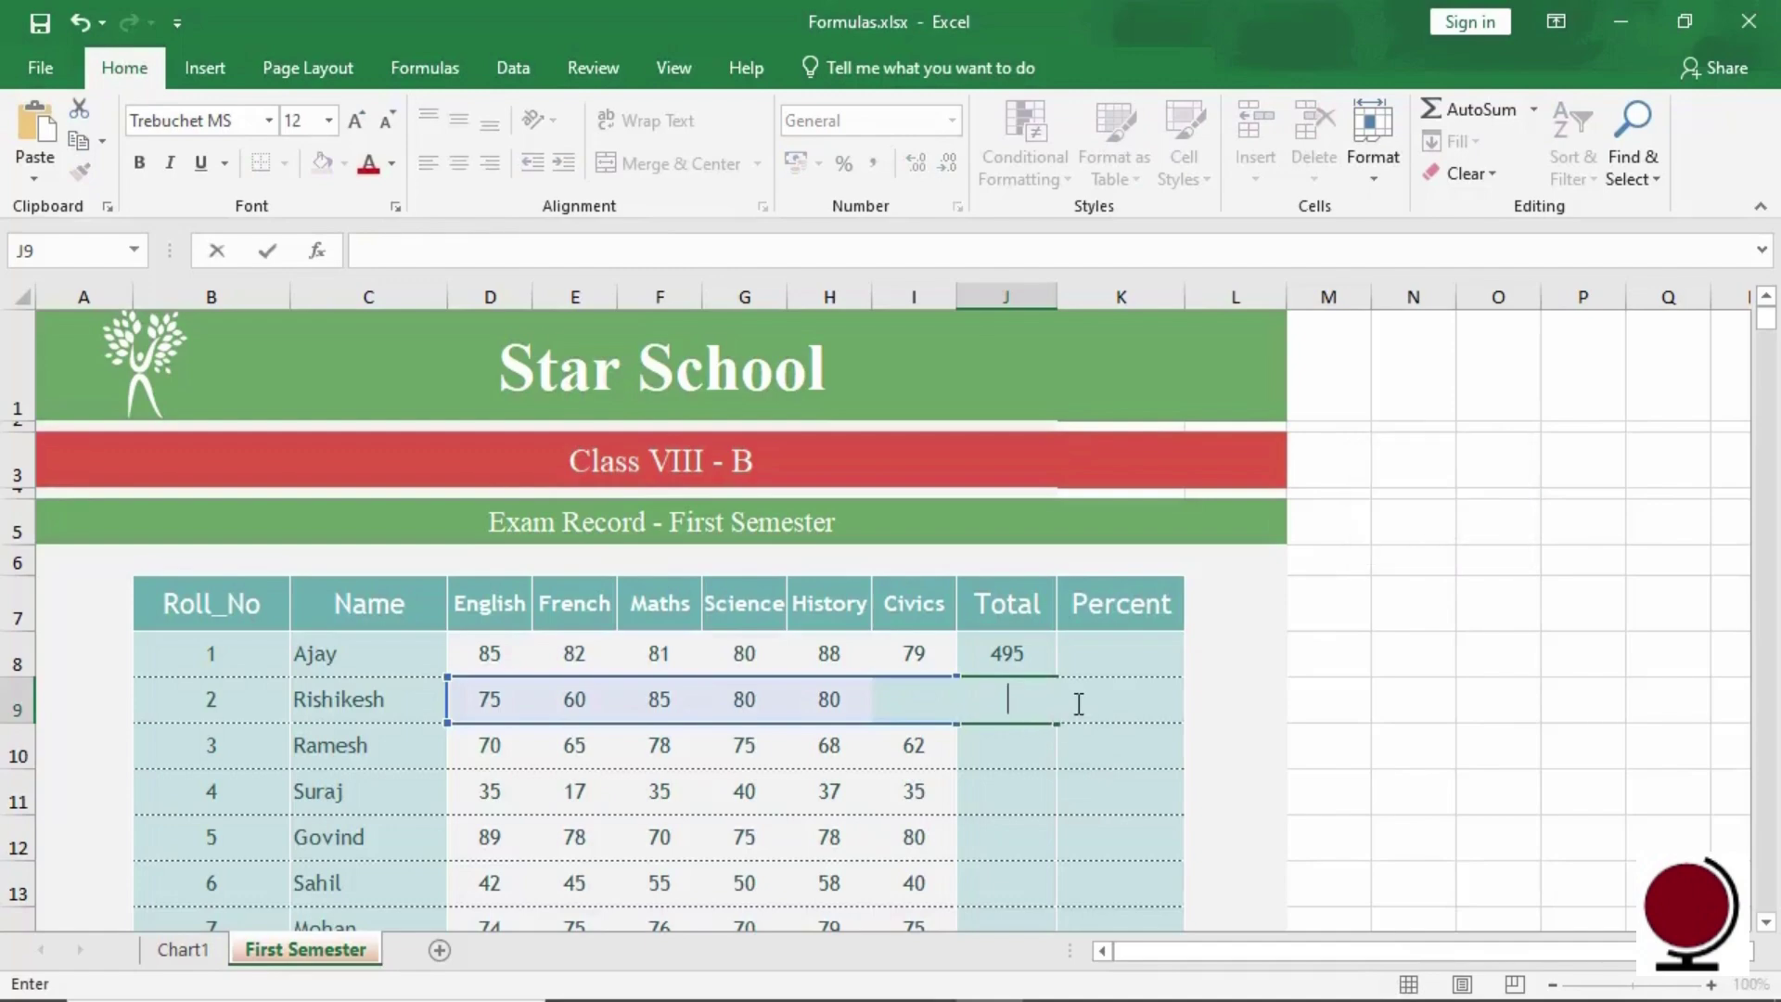
{"action": "key", "text": "Return"}
{"action": "left_click", "coordinate": [999, 710]}
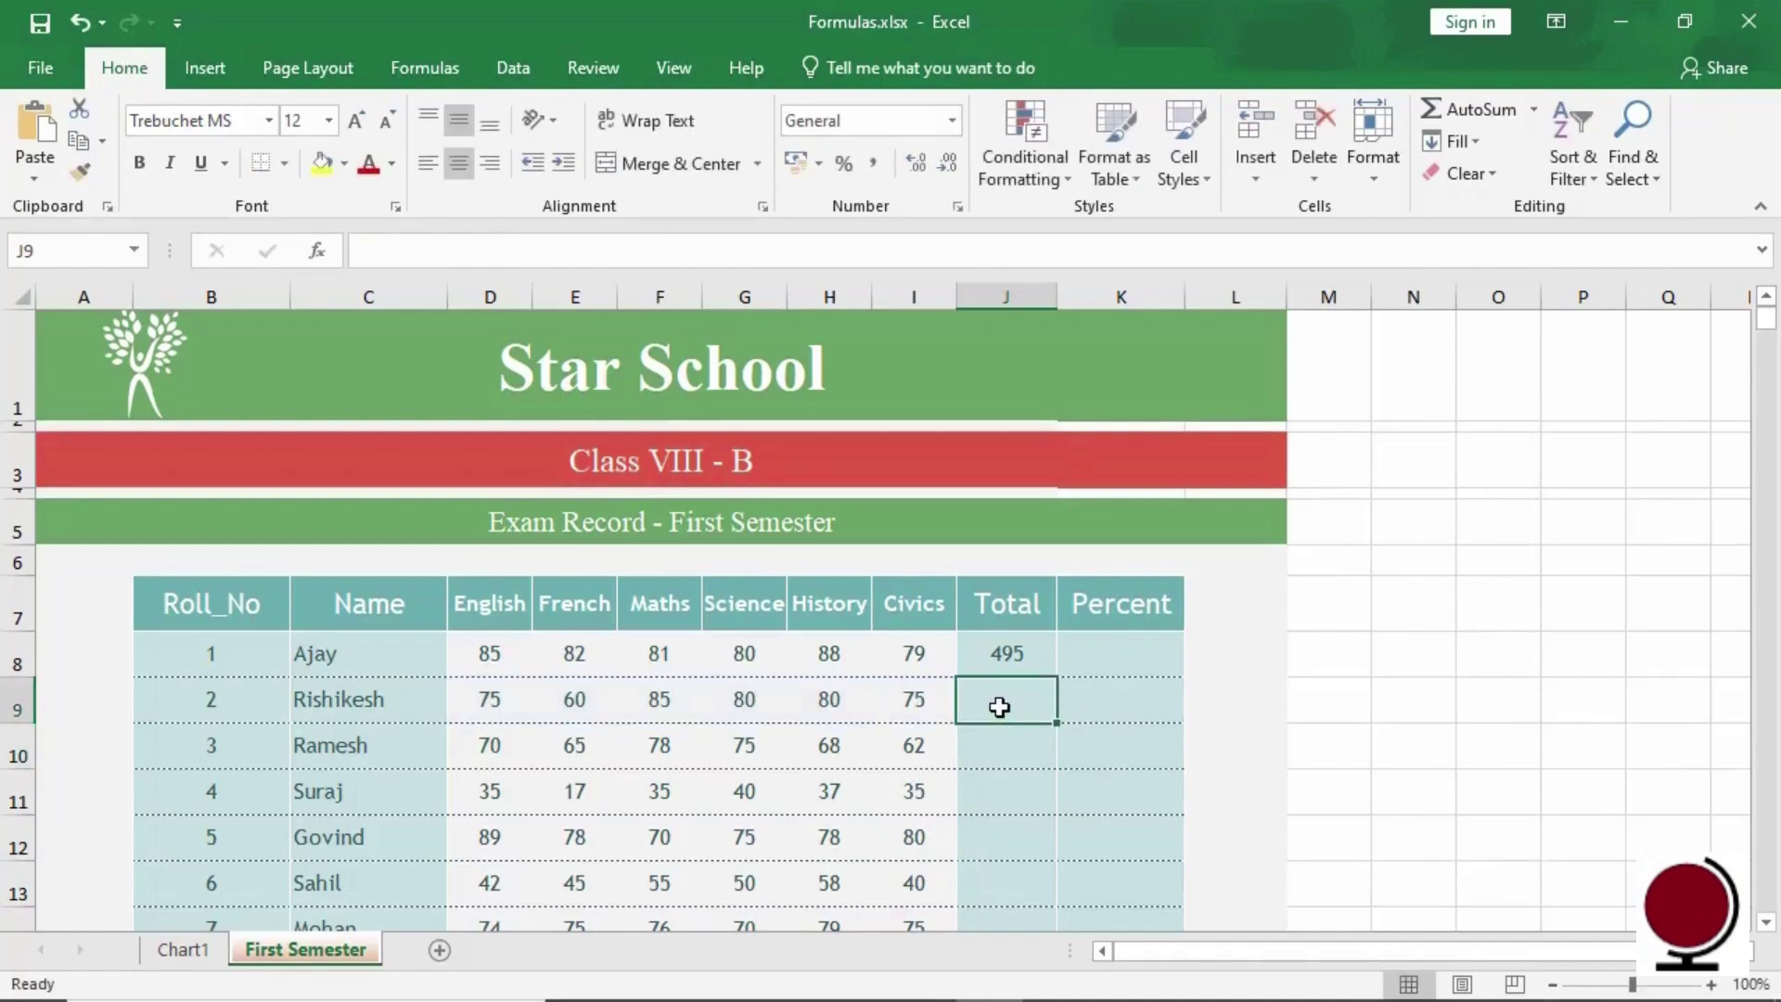
{"action": "left_click", "coordinate": [409, 265]}
{"action": "type", "text": "="}
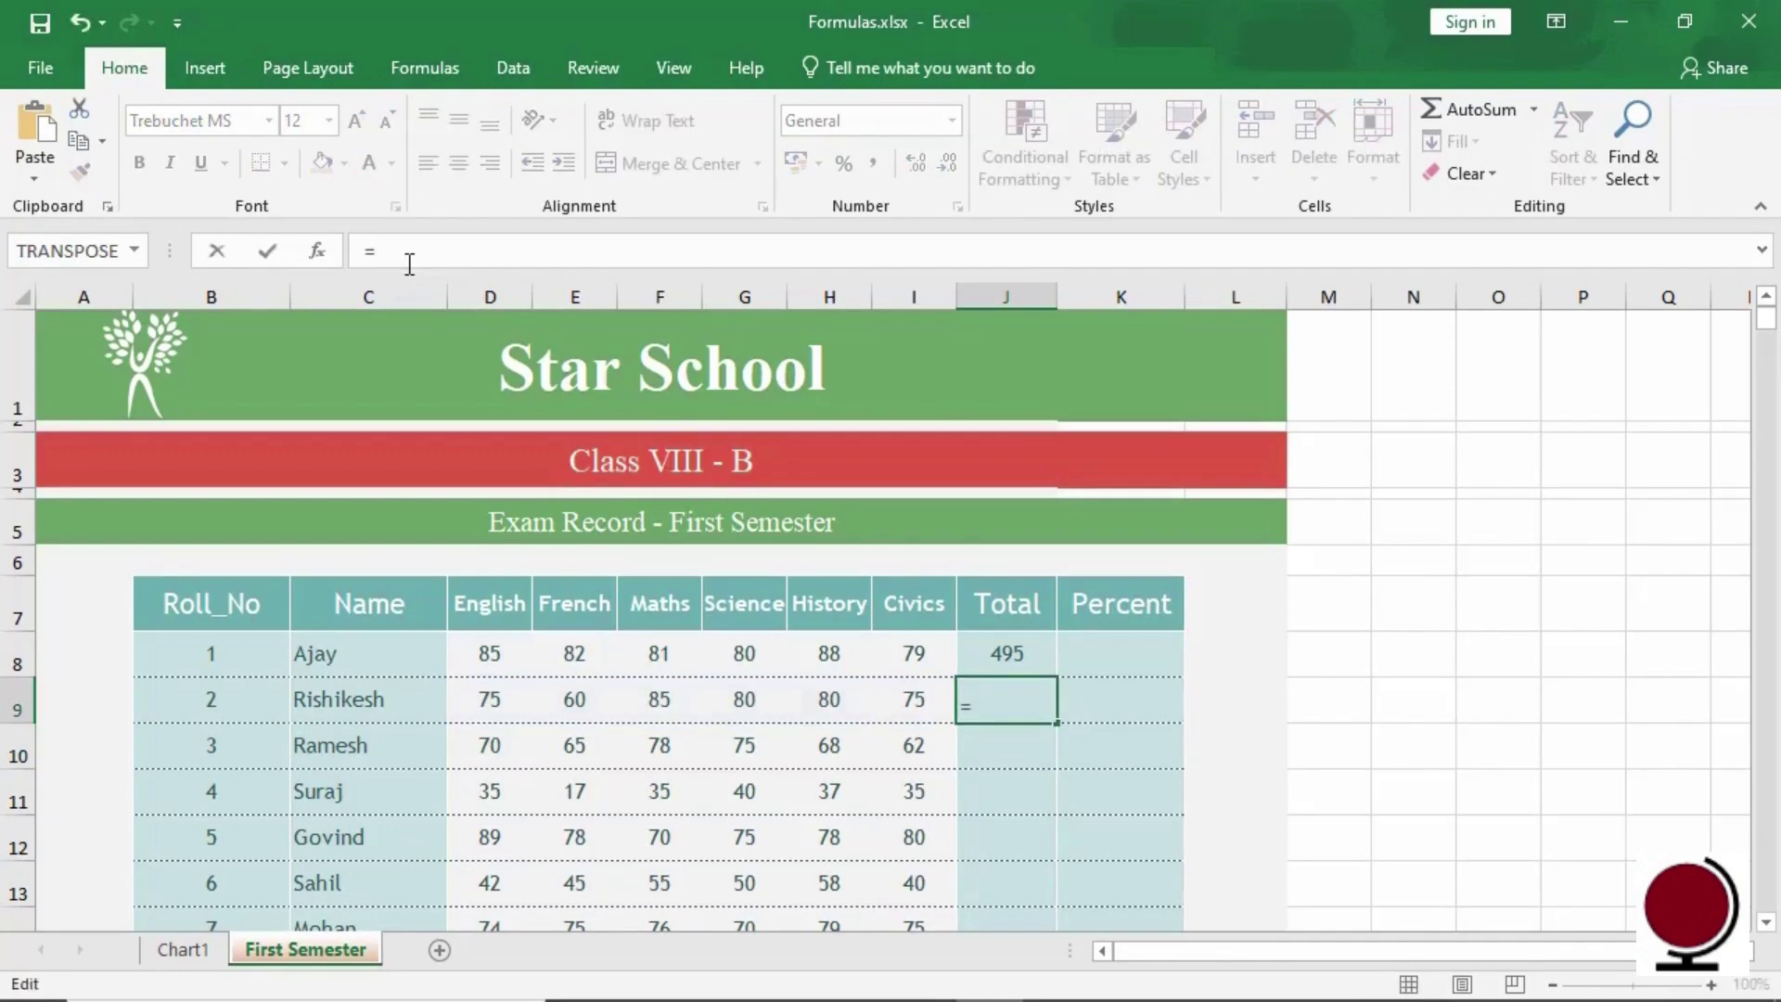
{"action": "type", "text": "SUM"}
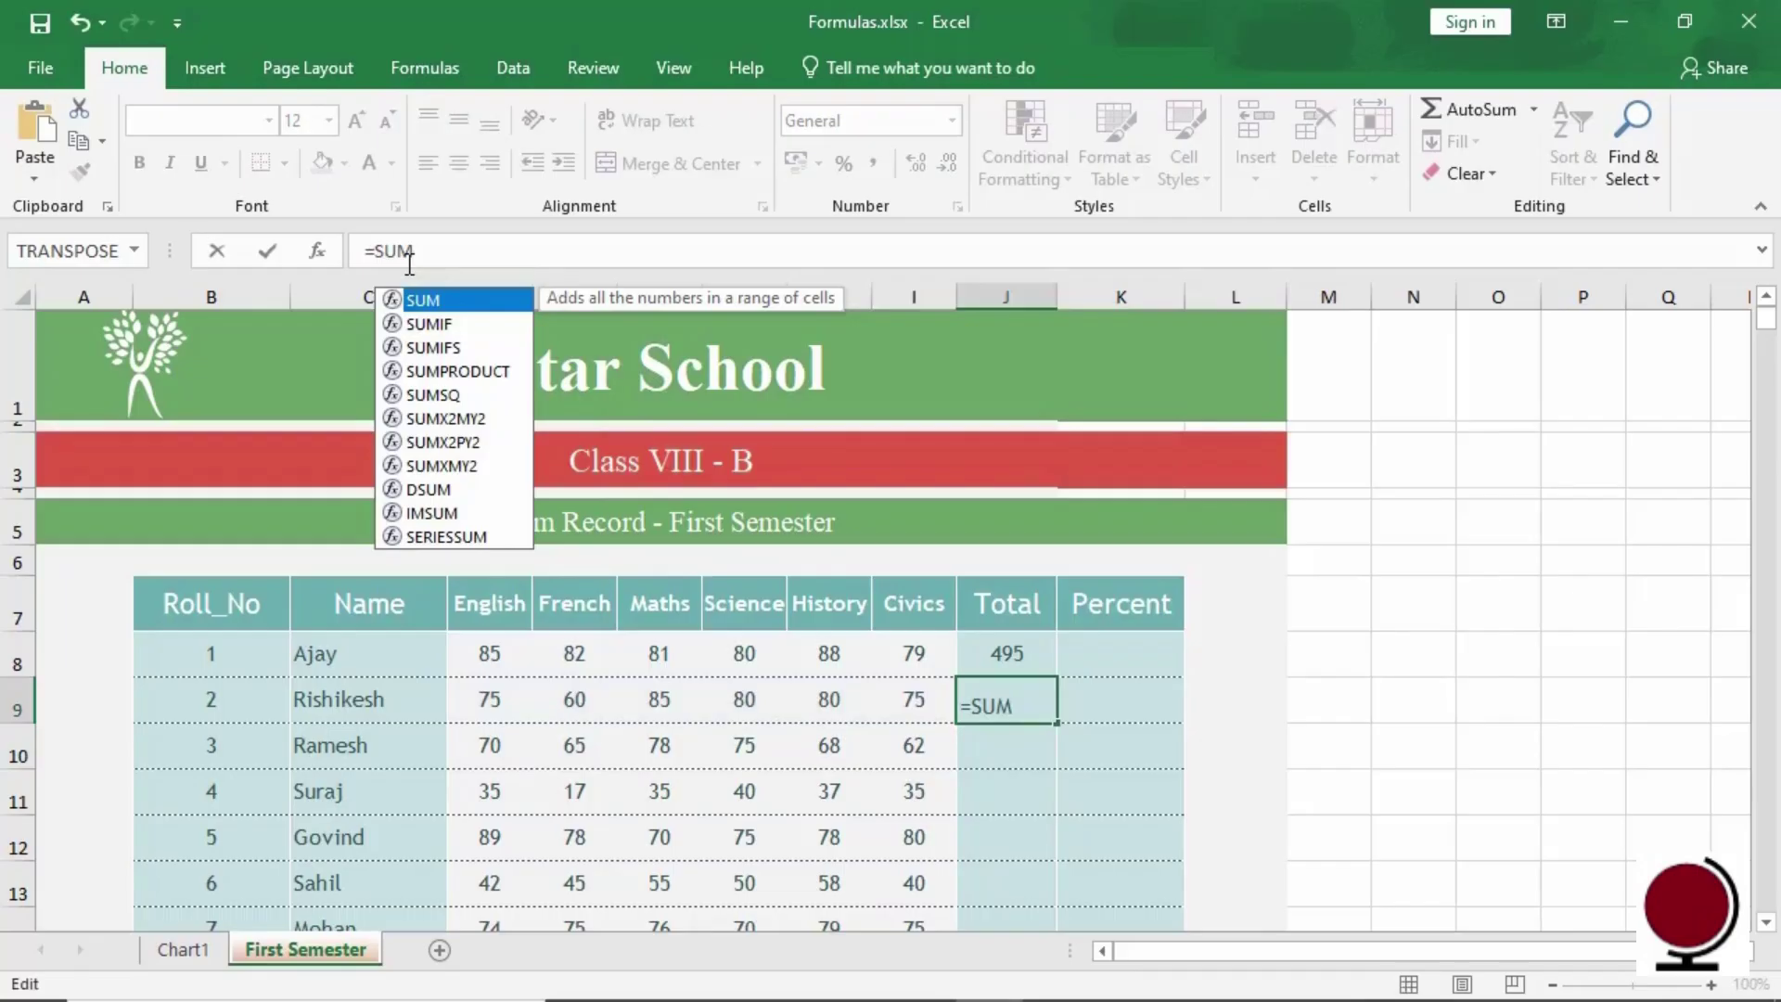
{"action": "left_click", "coordinate": [219, 252]}
Enter =SUM(D9:I9) for J9 in the formula bar as the second student's total
{"action": "left_click", "coordinate": [366, 252]}
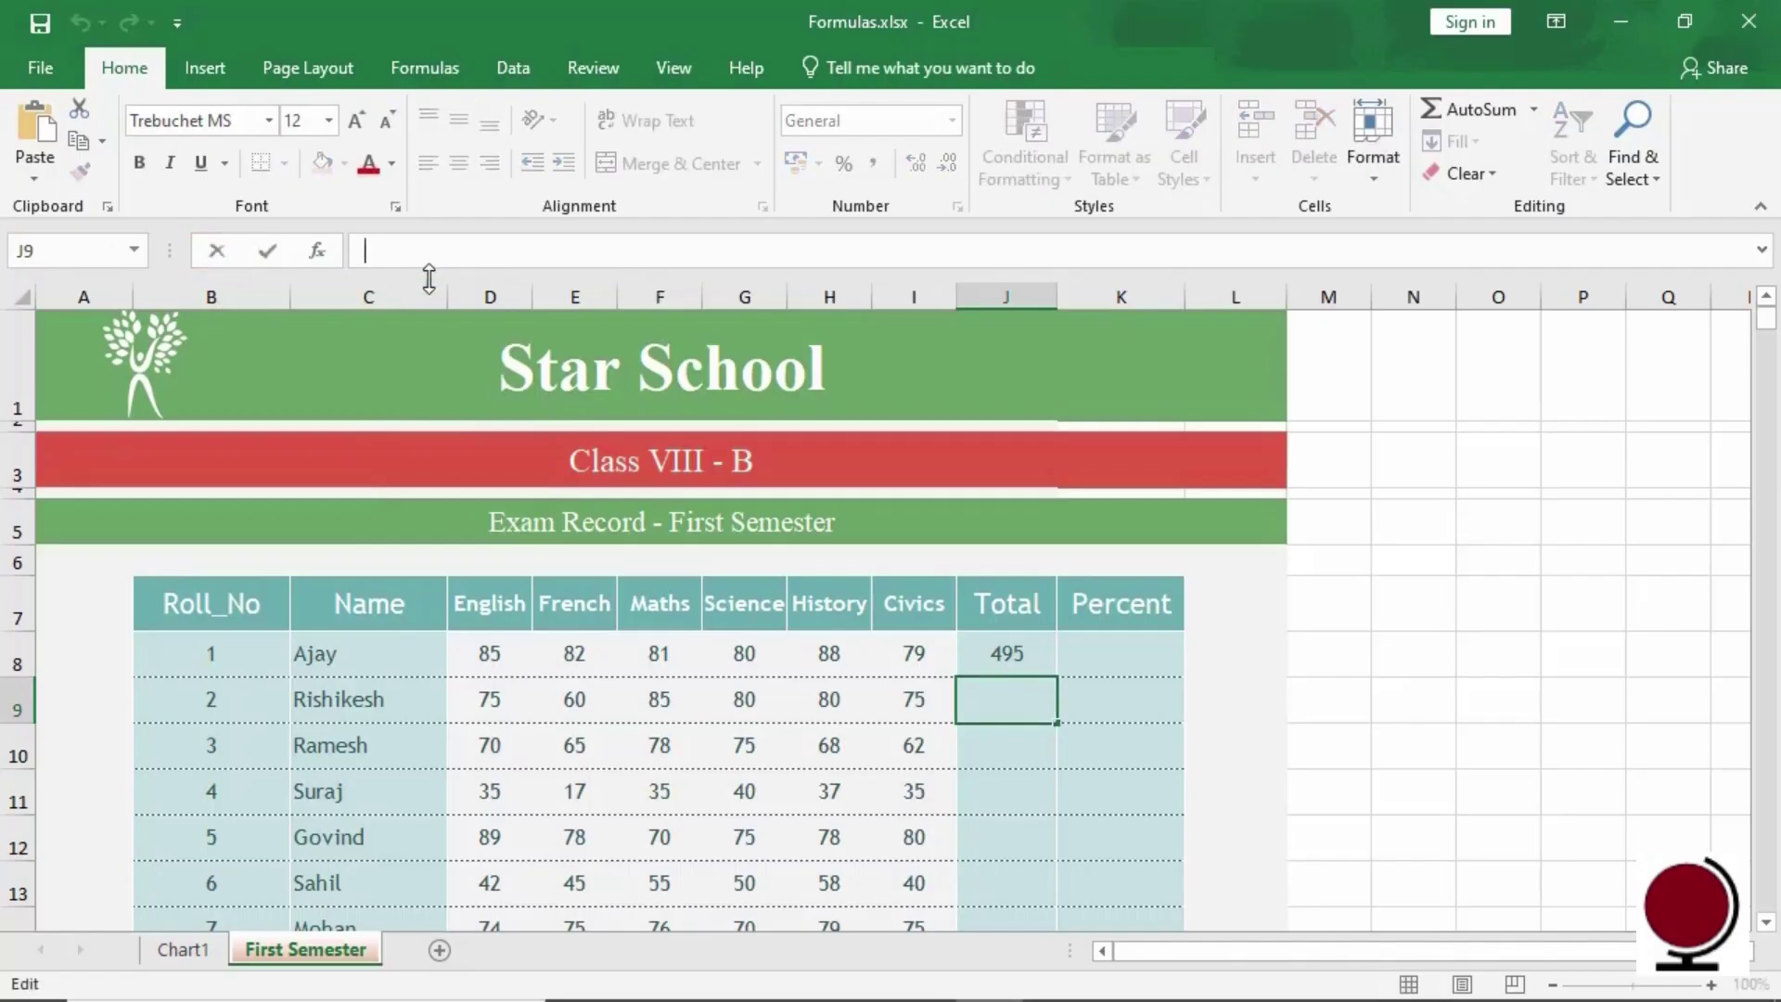
{"action": "type", "text": "=SUM(D9:I9"}
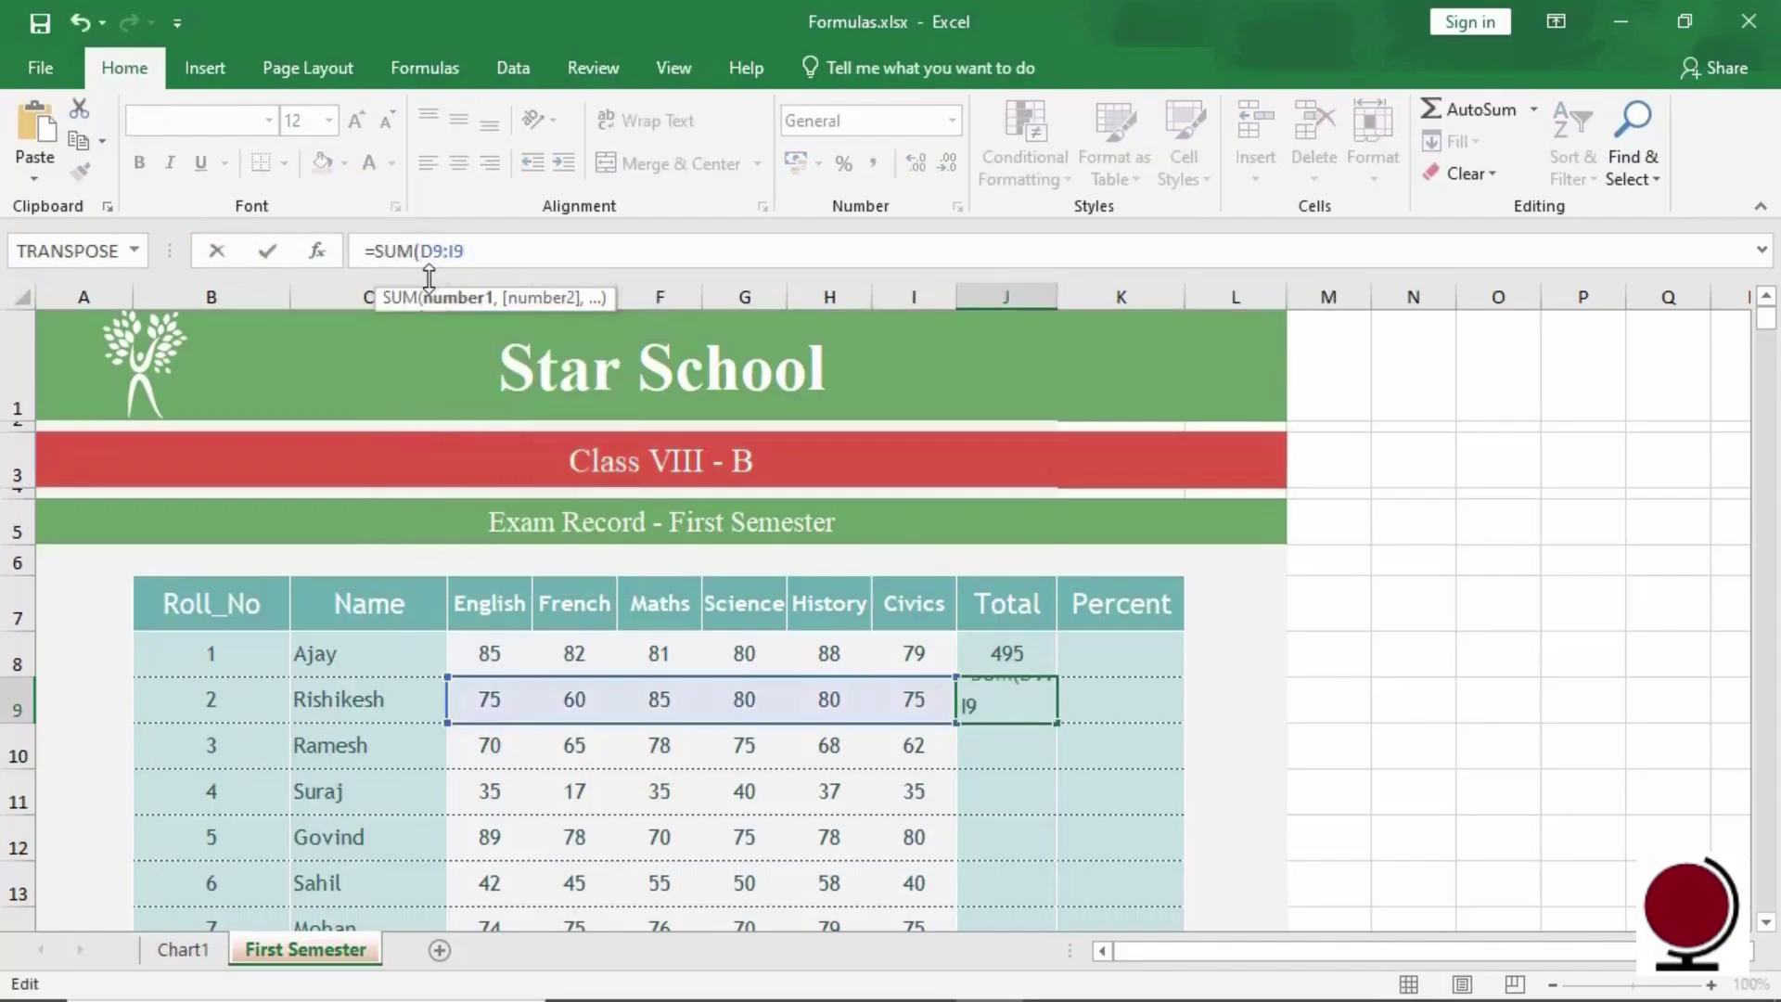
{"action": "left_click", "coordinate": [270, 265]}
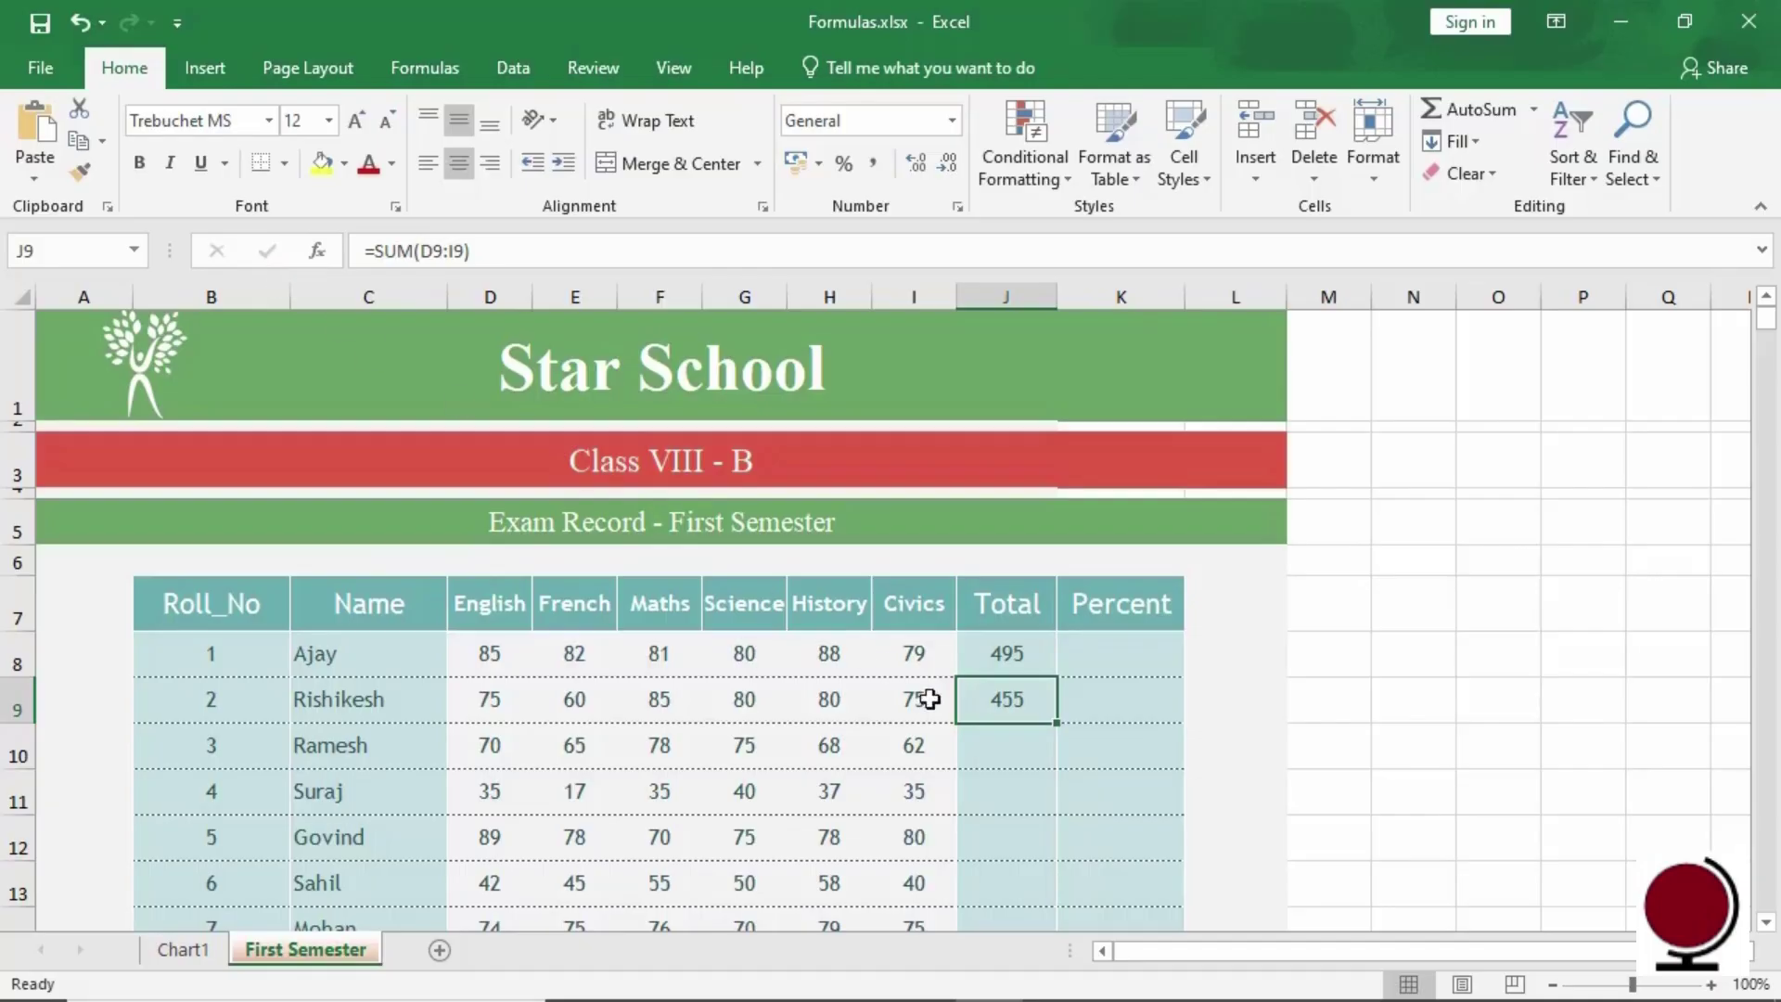
Enter =SUM(D10:I10) in J10, choosing SUM from the function suggestions and selecting the third student's marks as the range
{"action": "left_click", "coordinate": [1016, 759]}
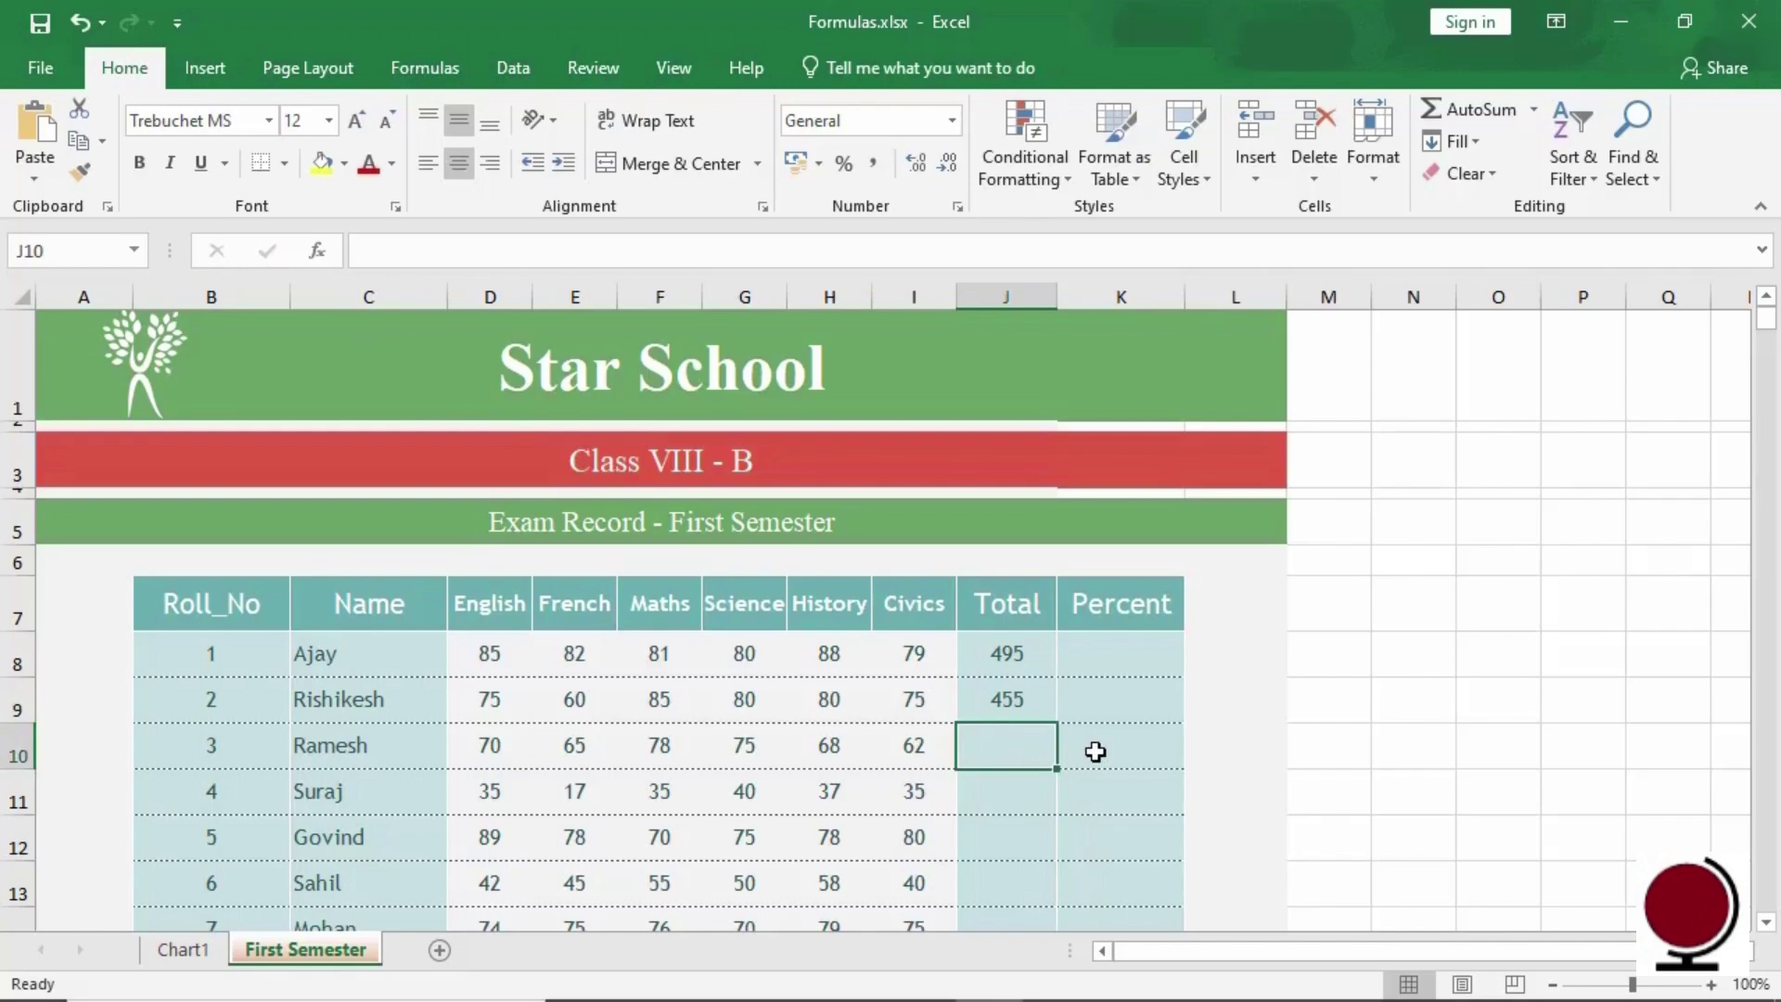
{"action": "type", "text": "=SUM"}
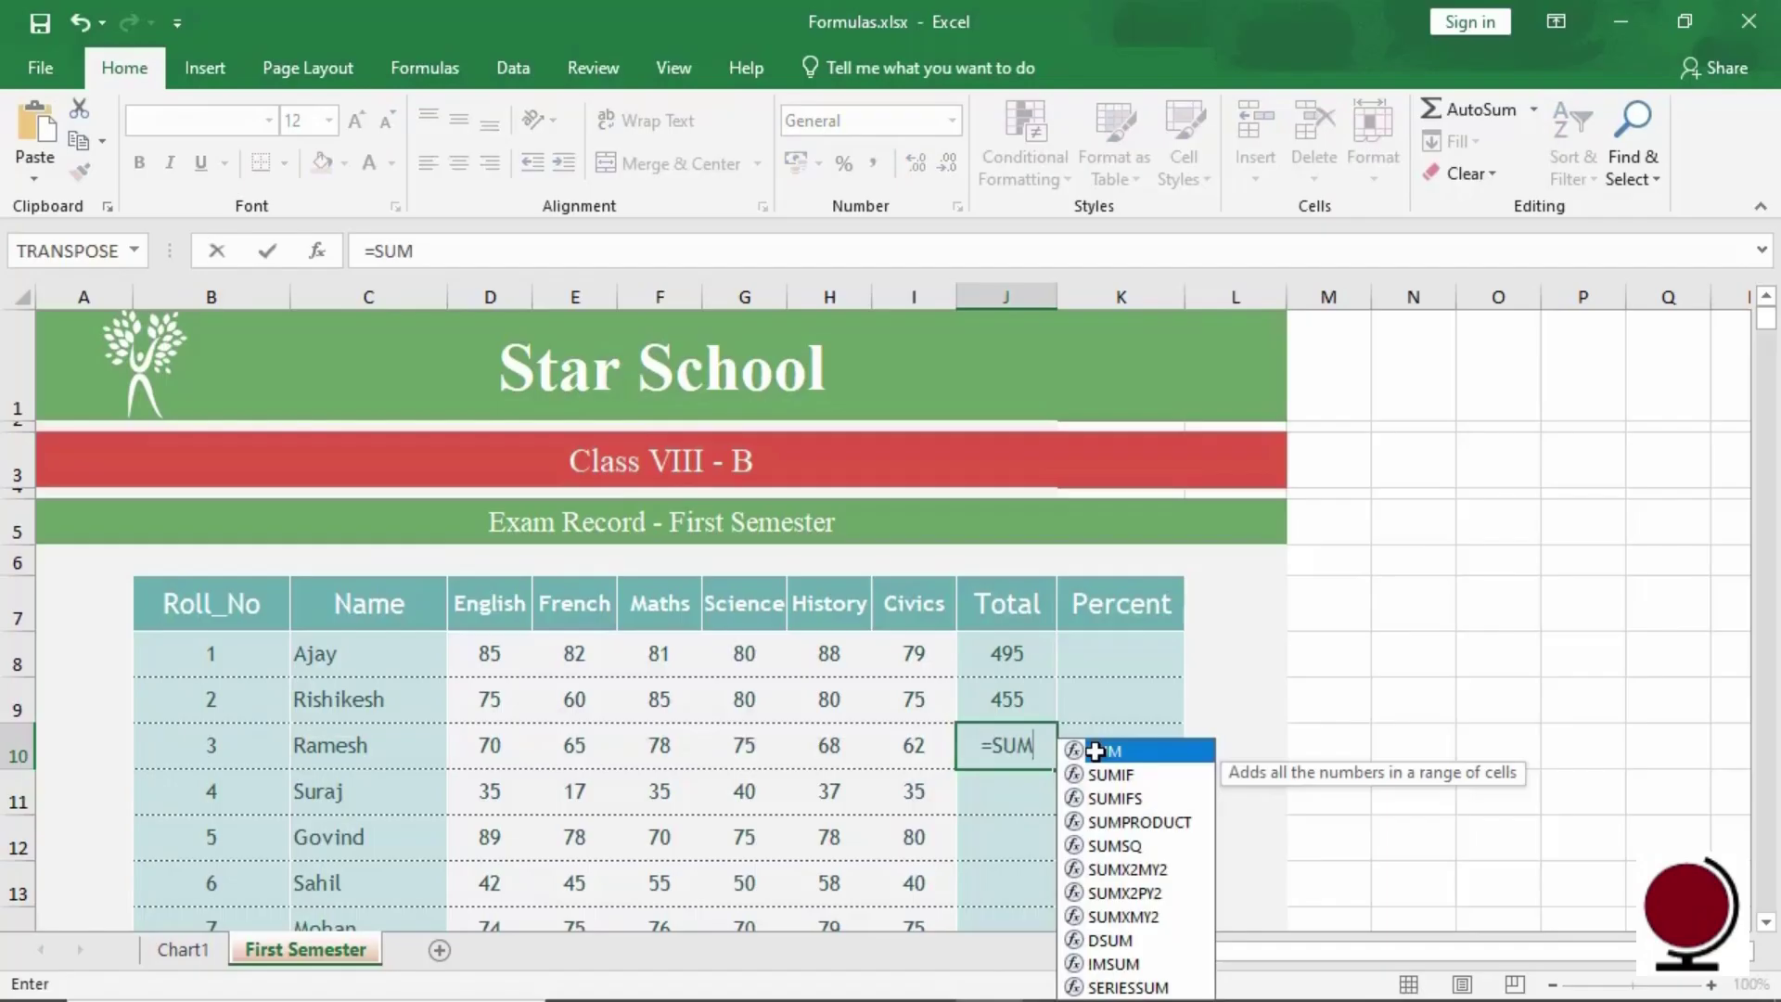
{"action": "double_click", "coordinate": [1095, 751]}
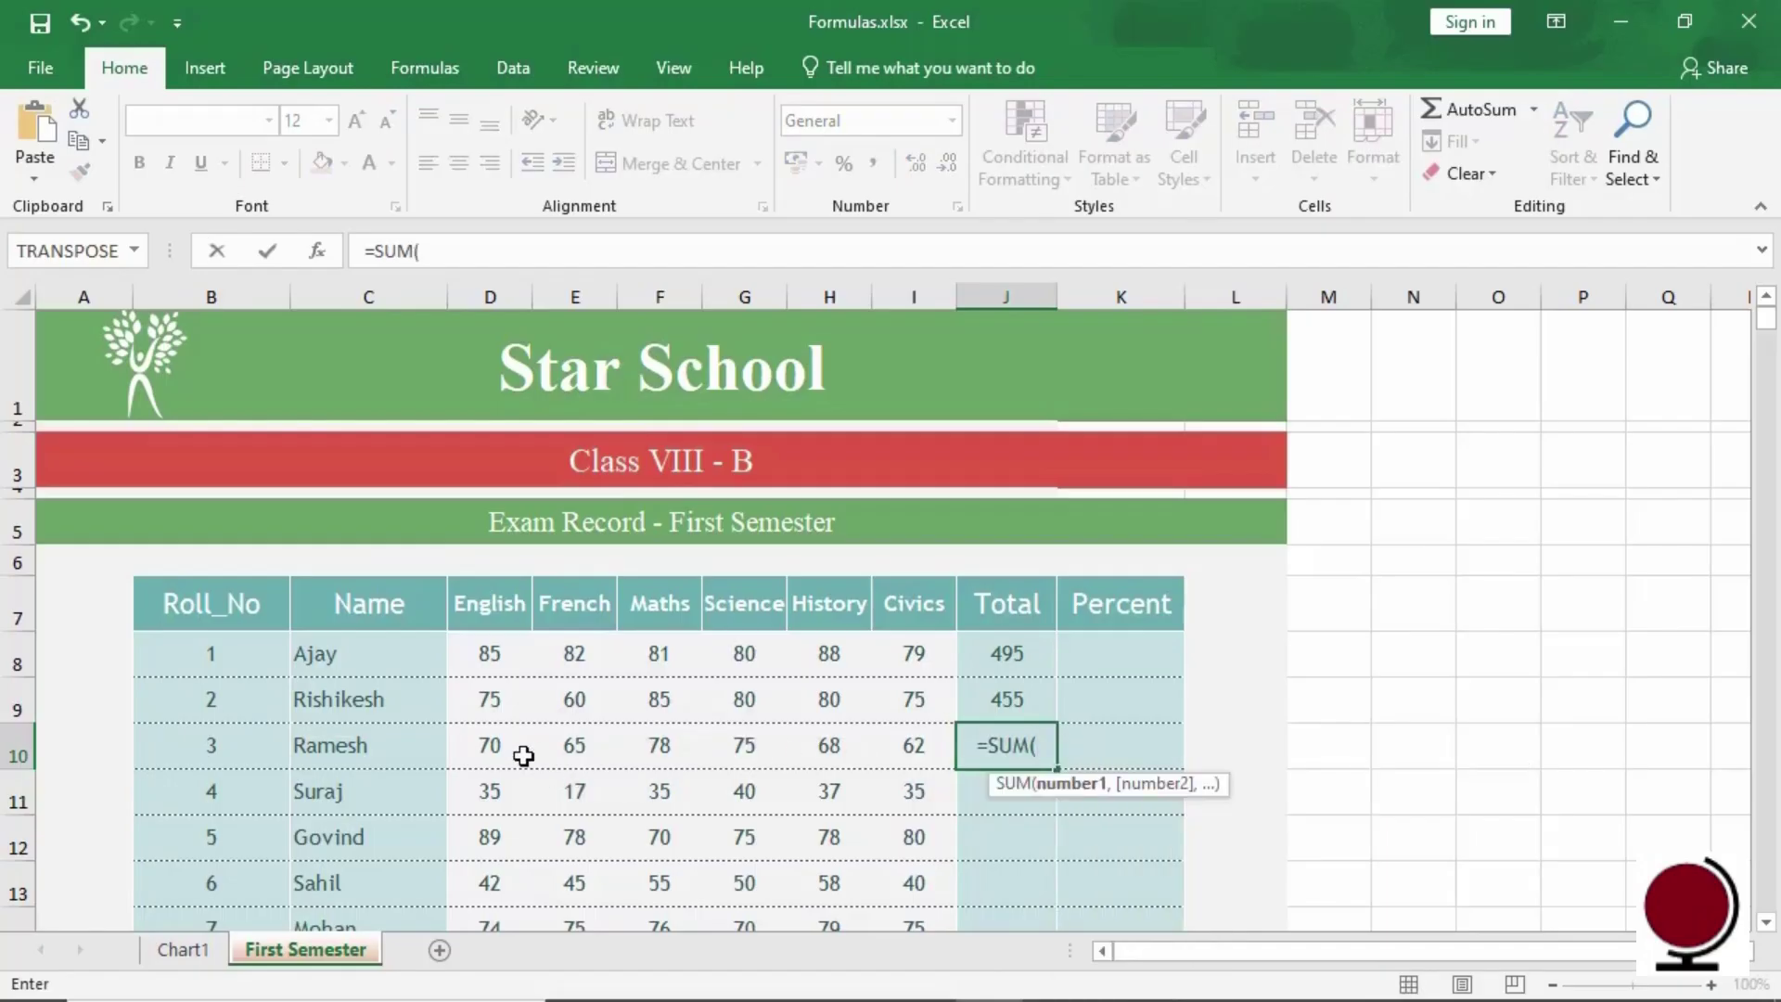
{"action": "left_click_drag", "start_coordinate": [524, 756], "coordinate": [918, 770]}
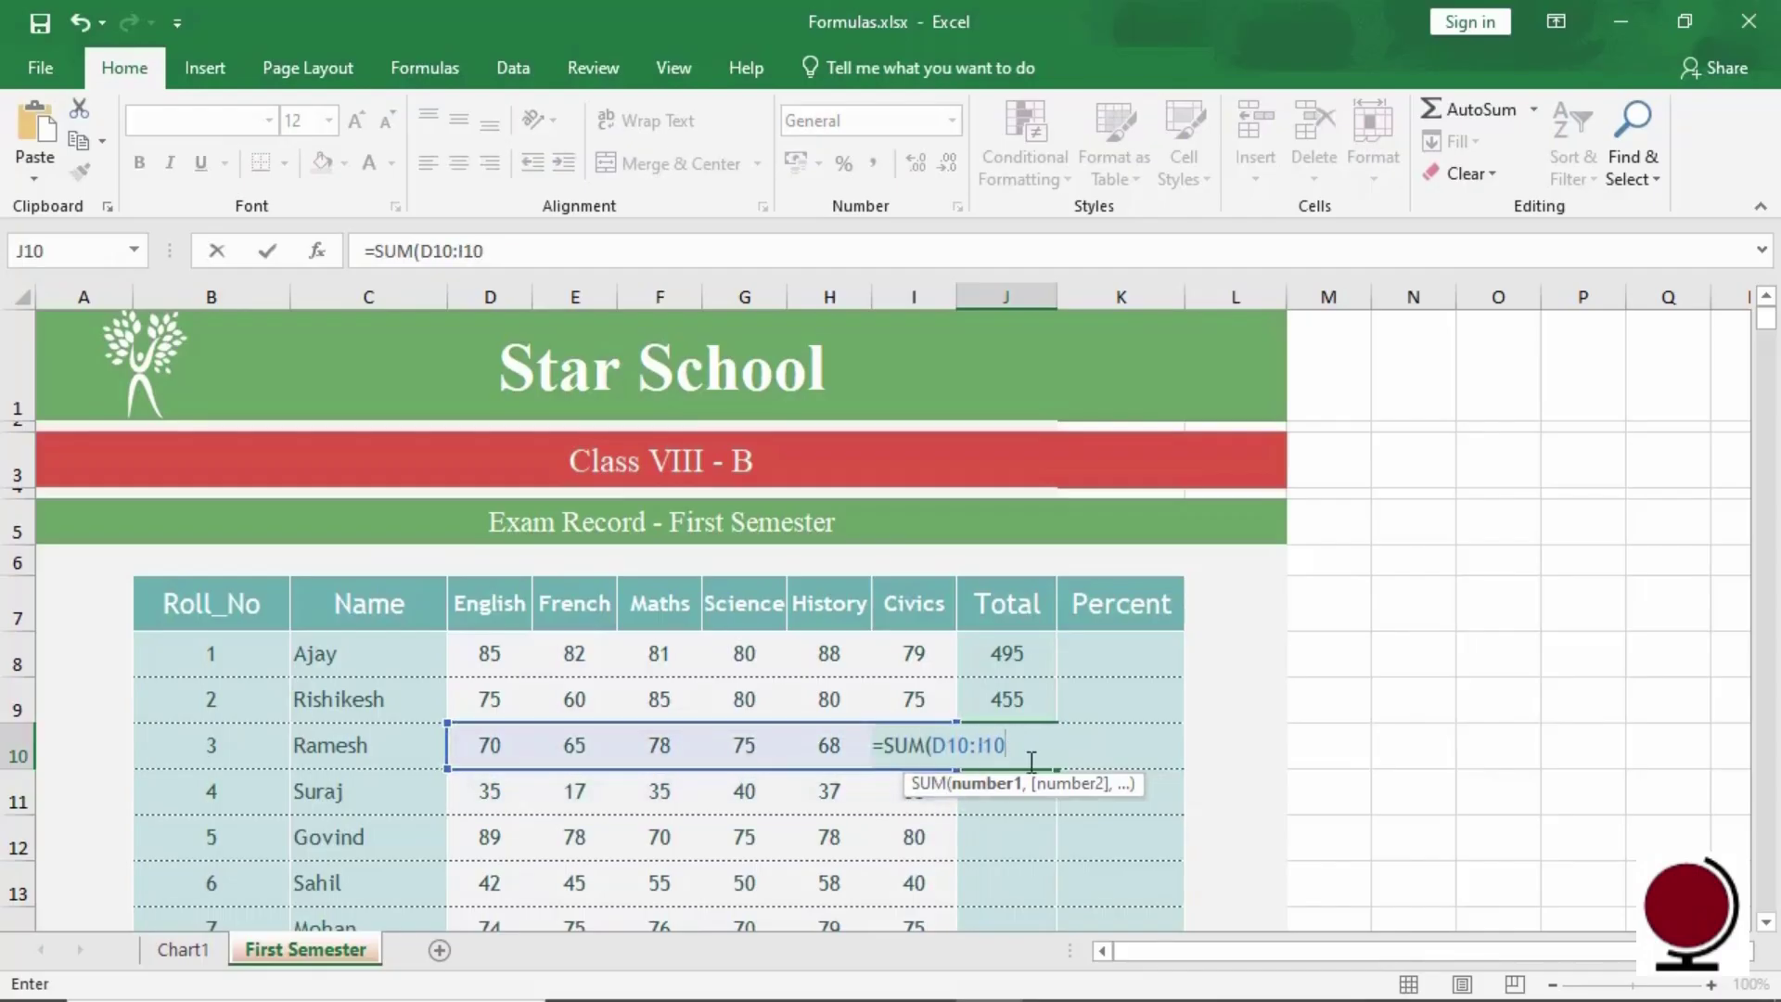
{"action": "type", "text": ")"}
{"action": "key", "text": "Return"}
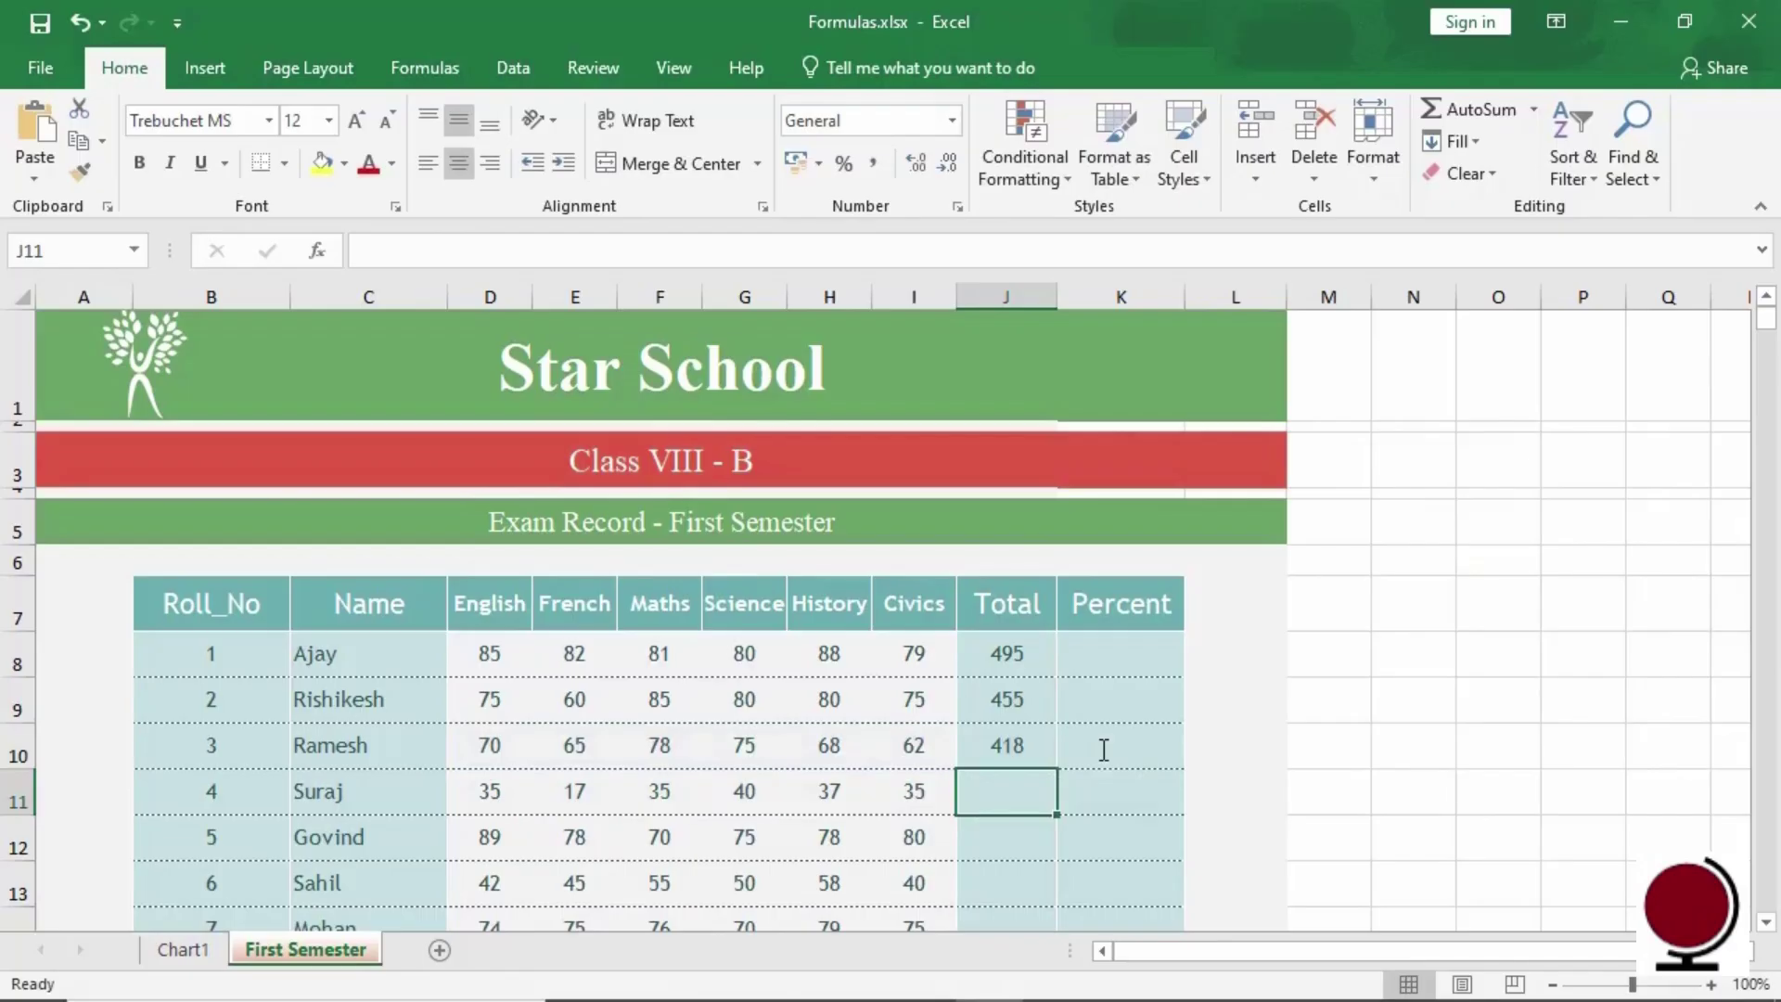
Copy the total formula from J10 and paste it into J11
{"action": "left_click", "coordinate": [1034, 746]}
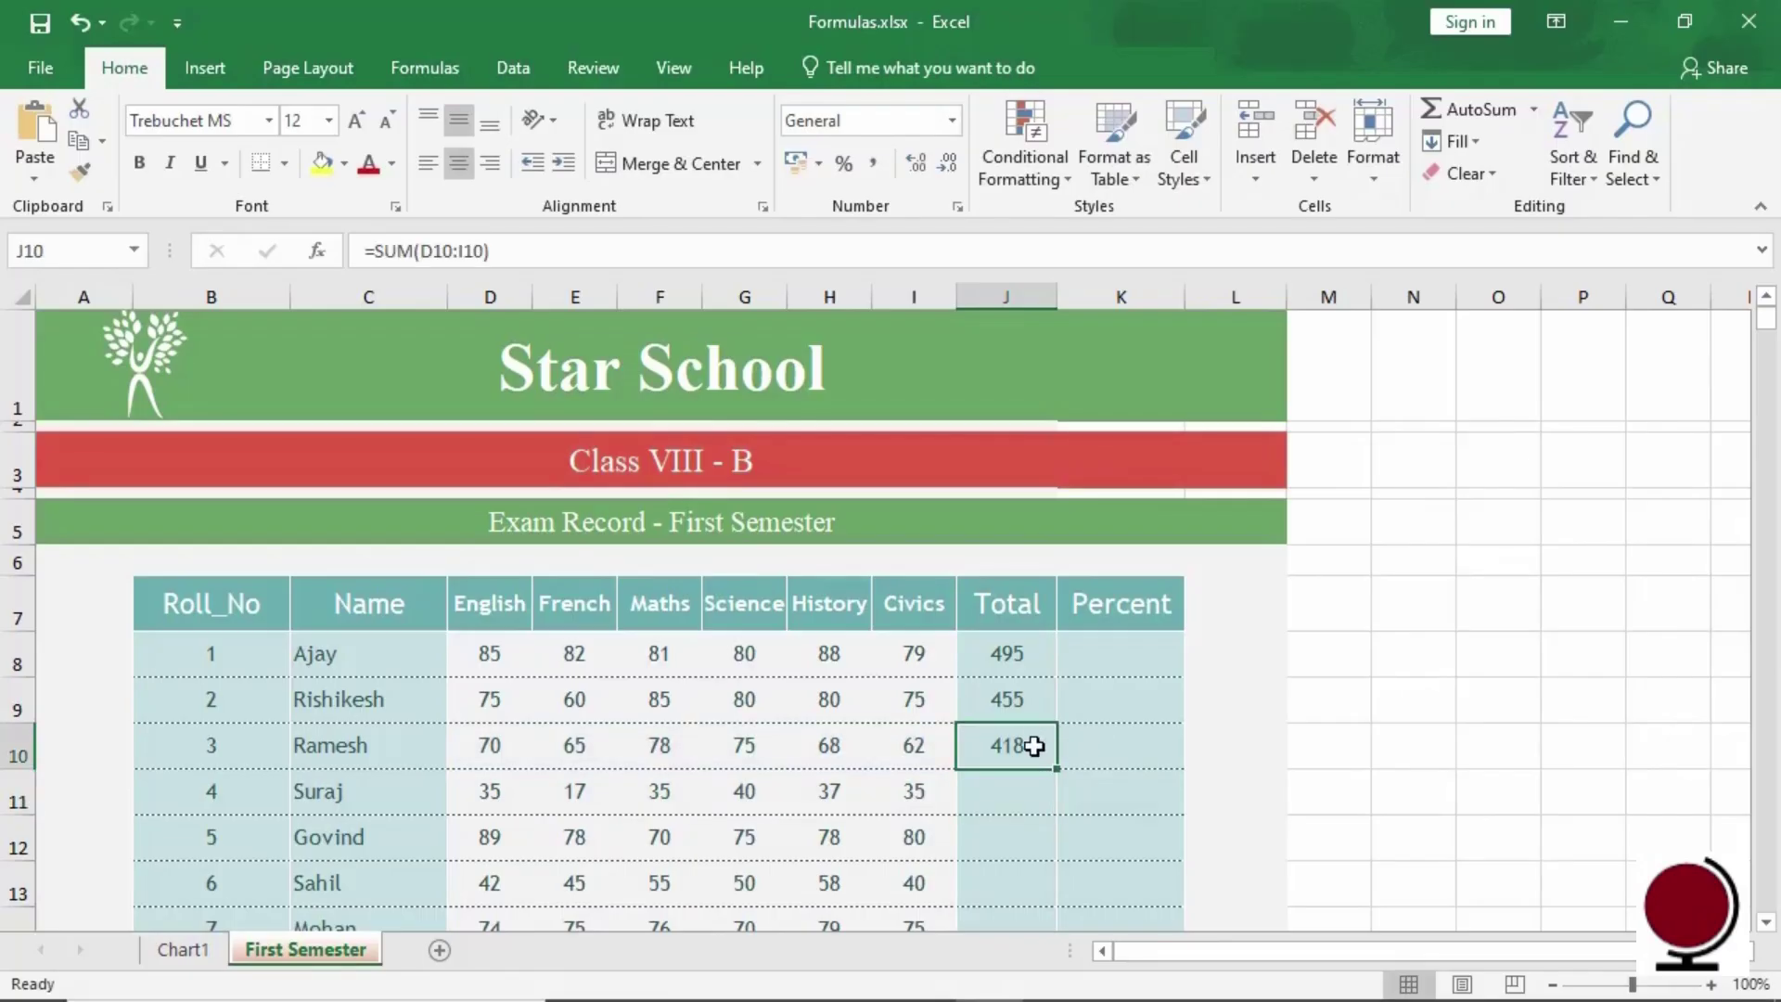
{"action": "key", "text": "ctrl+c"}
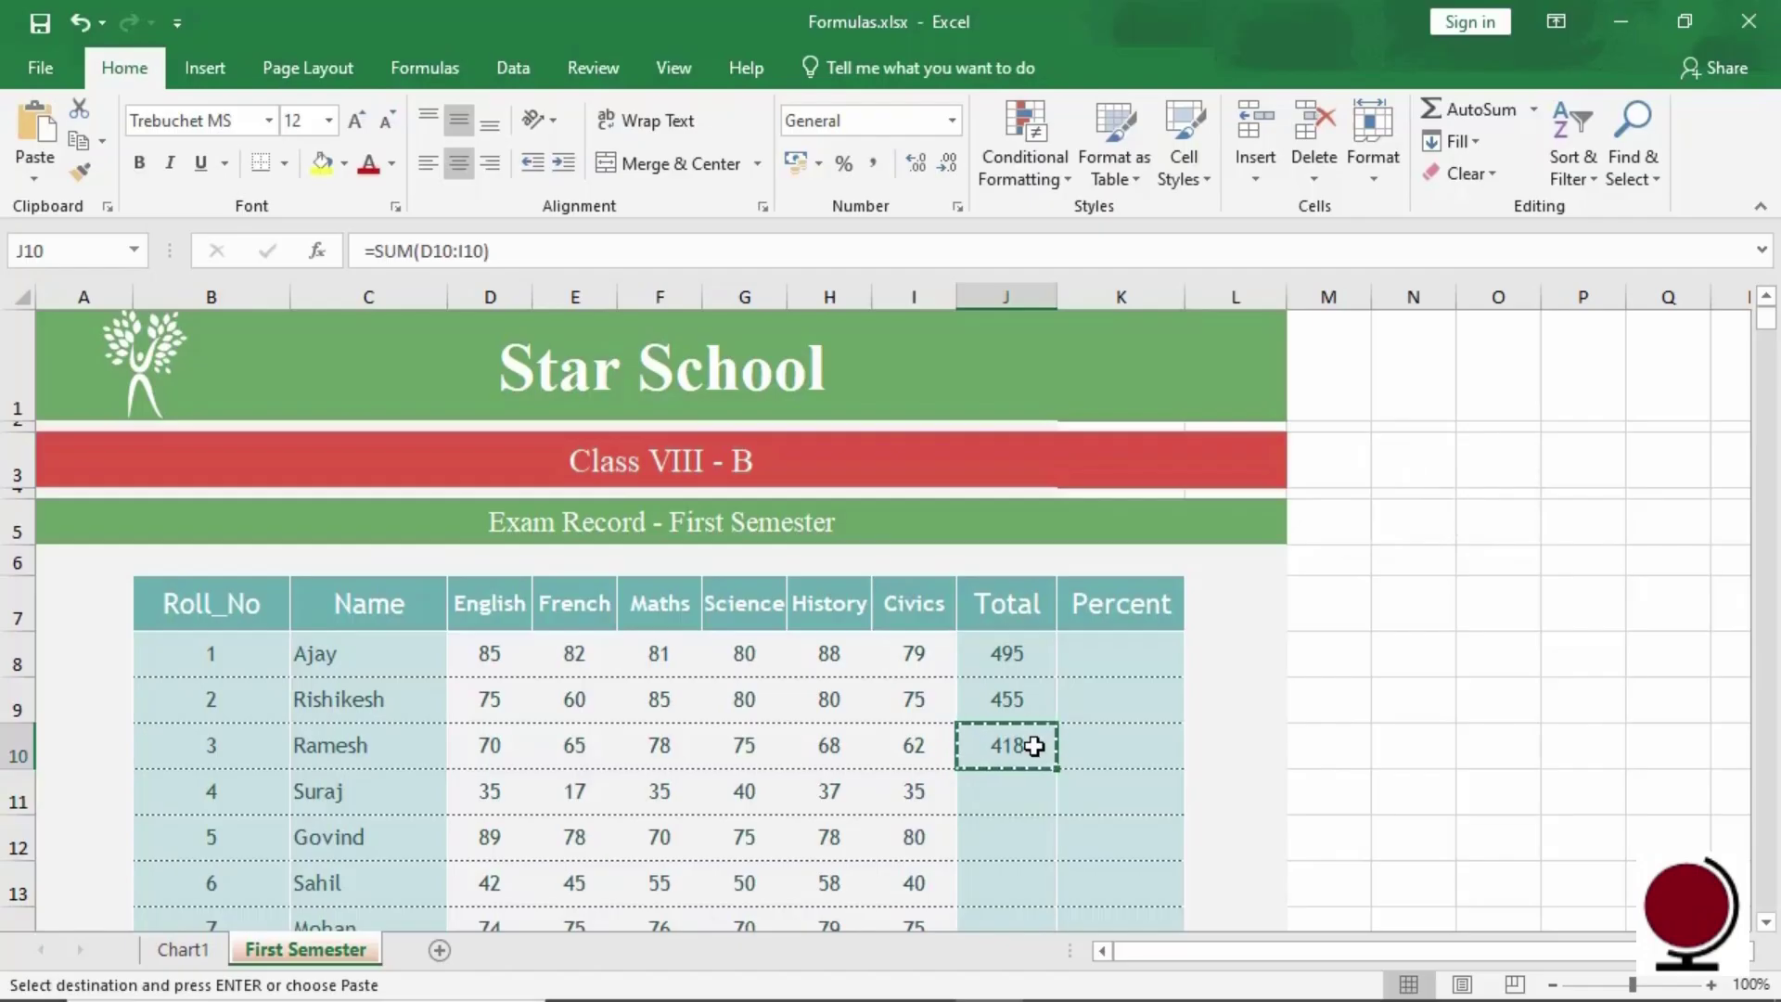
{"action": "left_click", "coordinate": [1019, 794]}
{"action": "key", "text": "ctrl+v"}
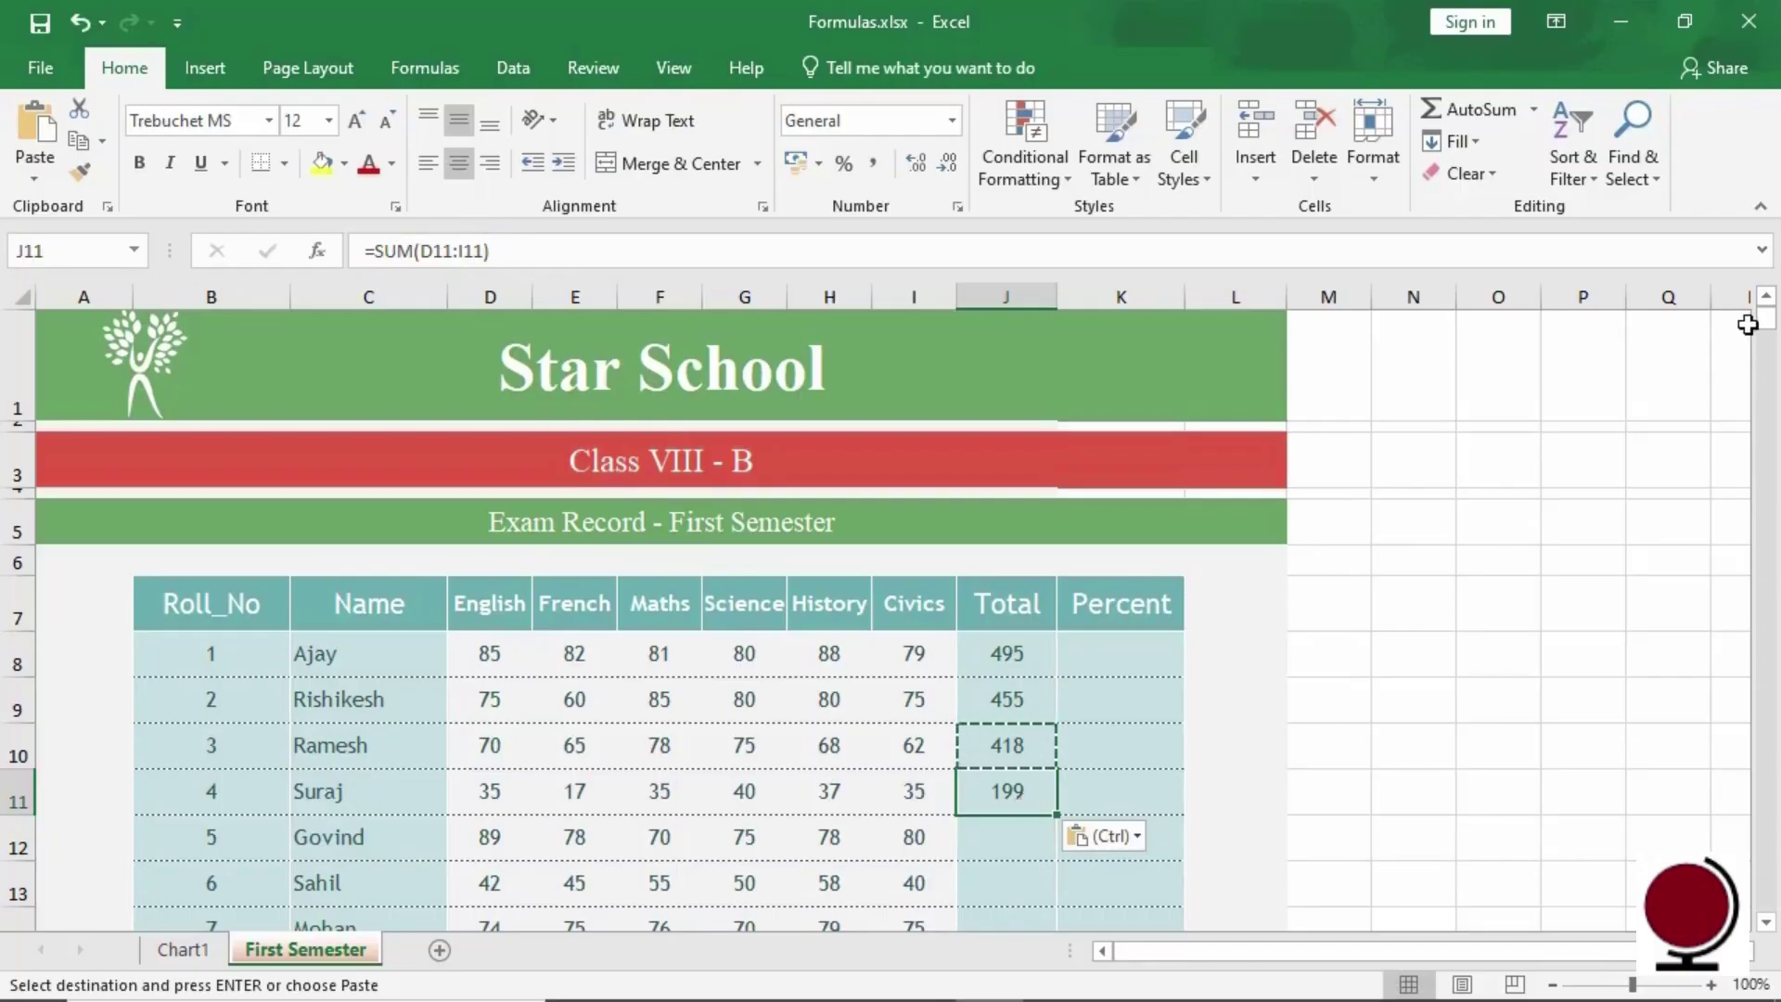
Fill the total formula from J11 down to J27 for the remaining students
{"action": "left_click_drag", "start_coordinate": [1767, 317], "coordinate": [1772, 332]}
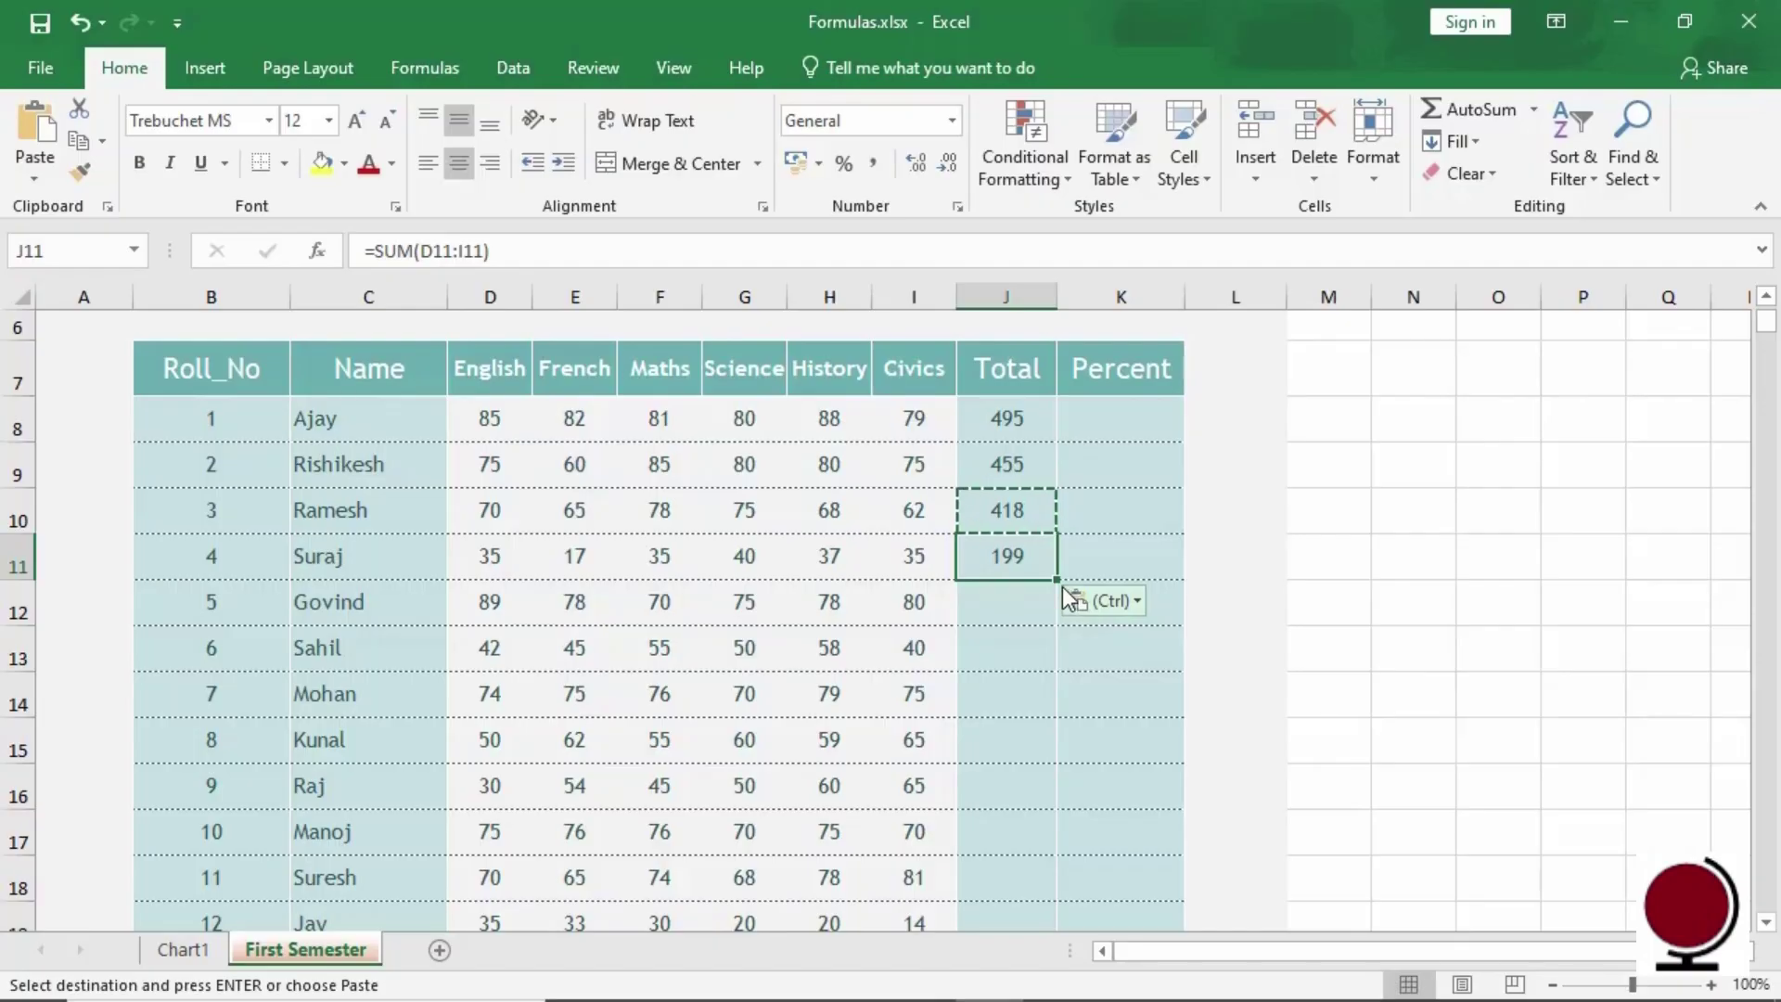
{"action": "left_click_drag", "start_coordinate": [1056, 580], "coordinate": [993, 855]}
{"action": "left_click", "coordinate": [1119, 829]}
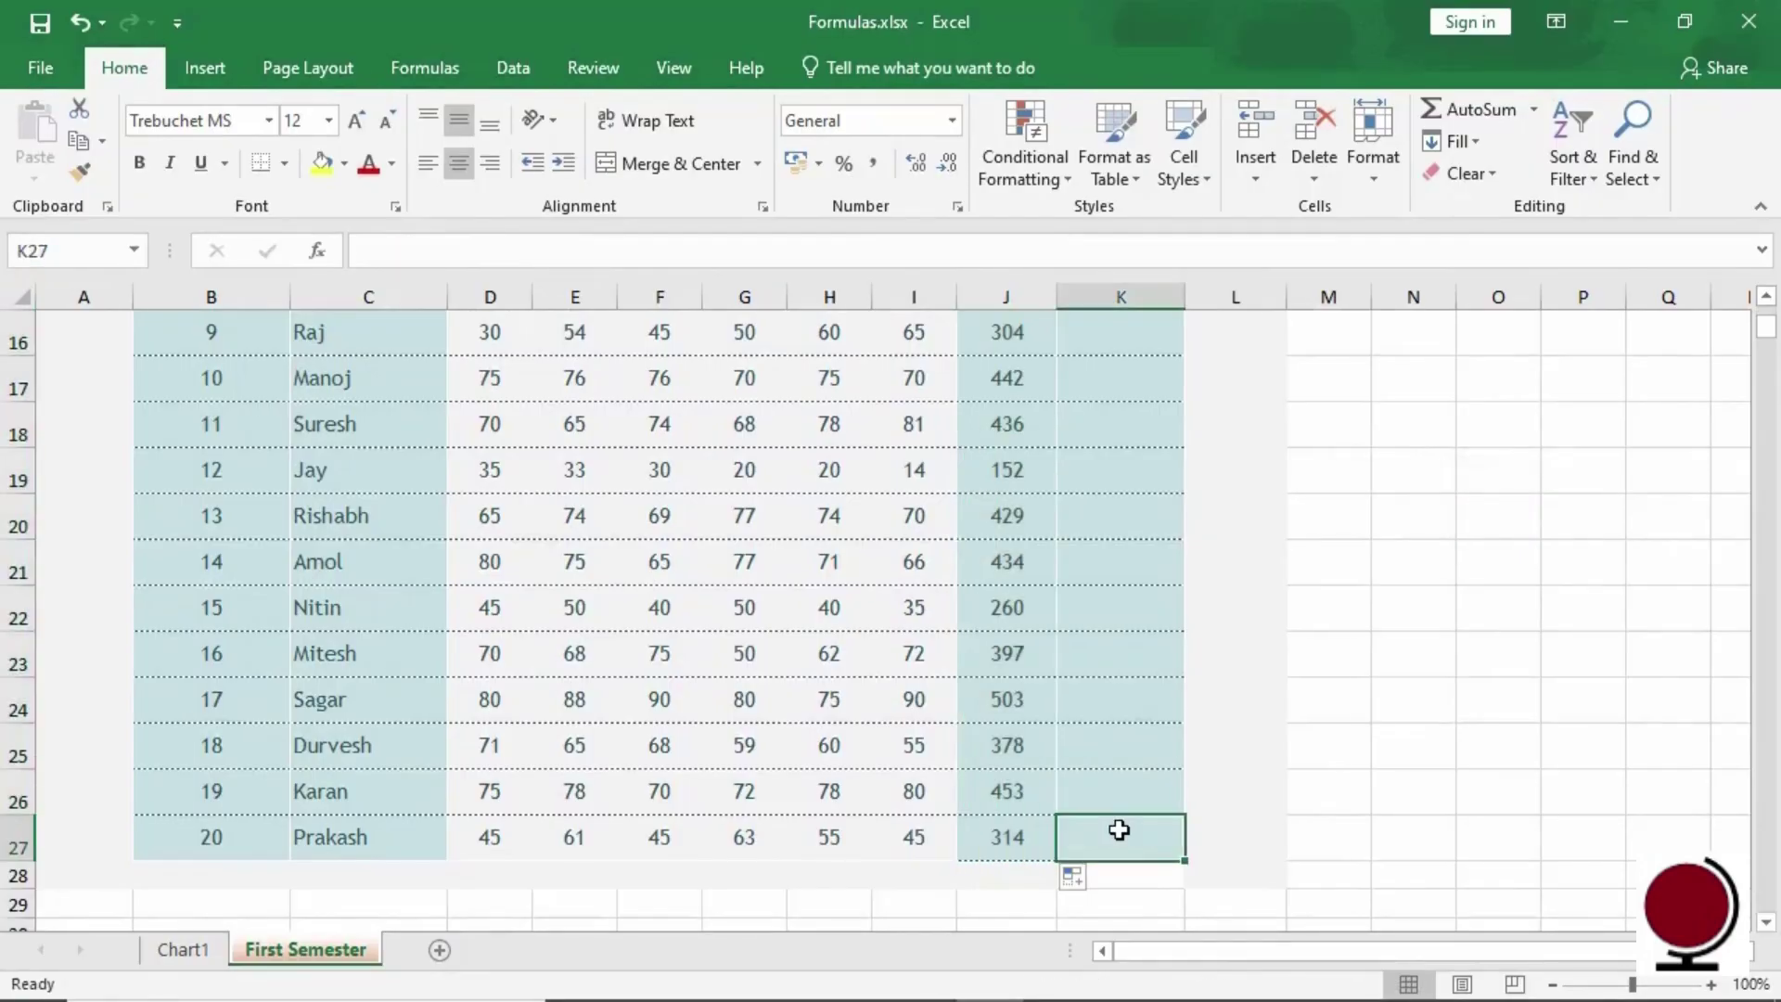
Enter =J8/6 in K8 as the first student's percentage
{"action": "left_click_drag", "start_coordinate": [1766, 338], "coordinate": [1766, 322]}
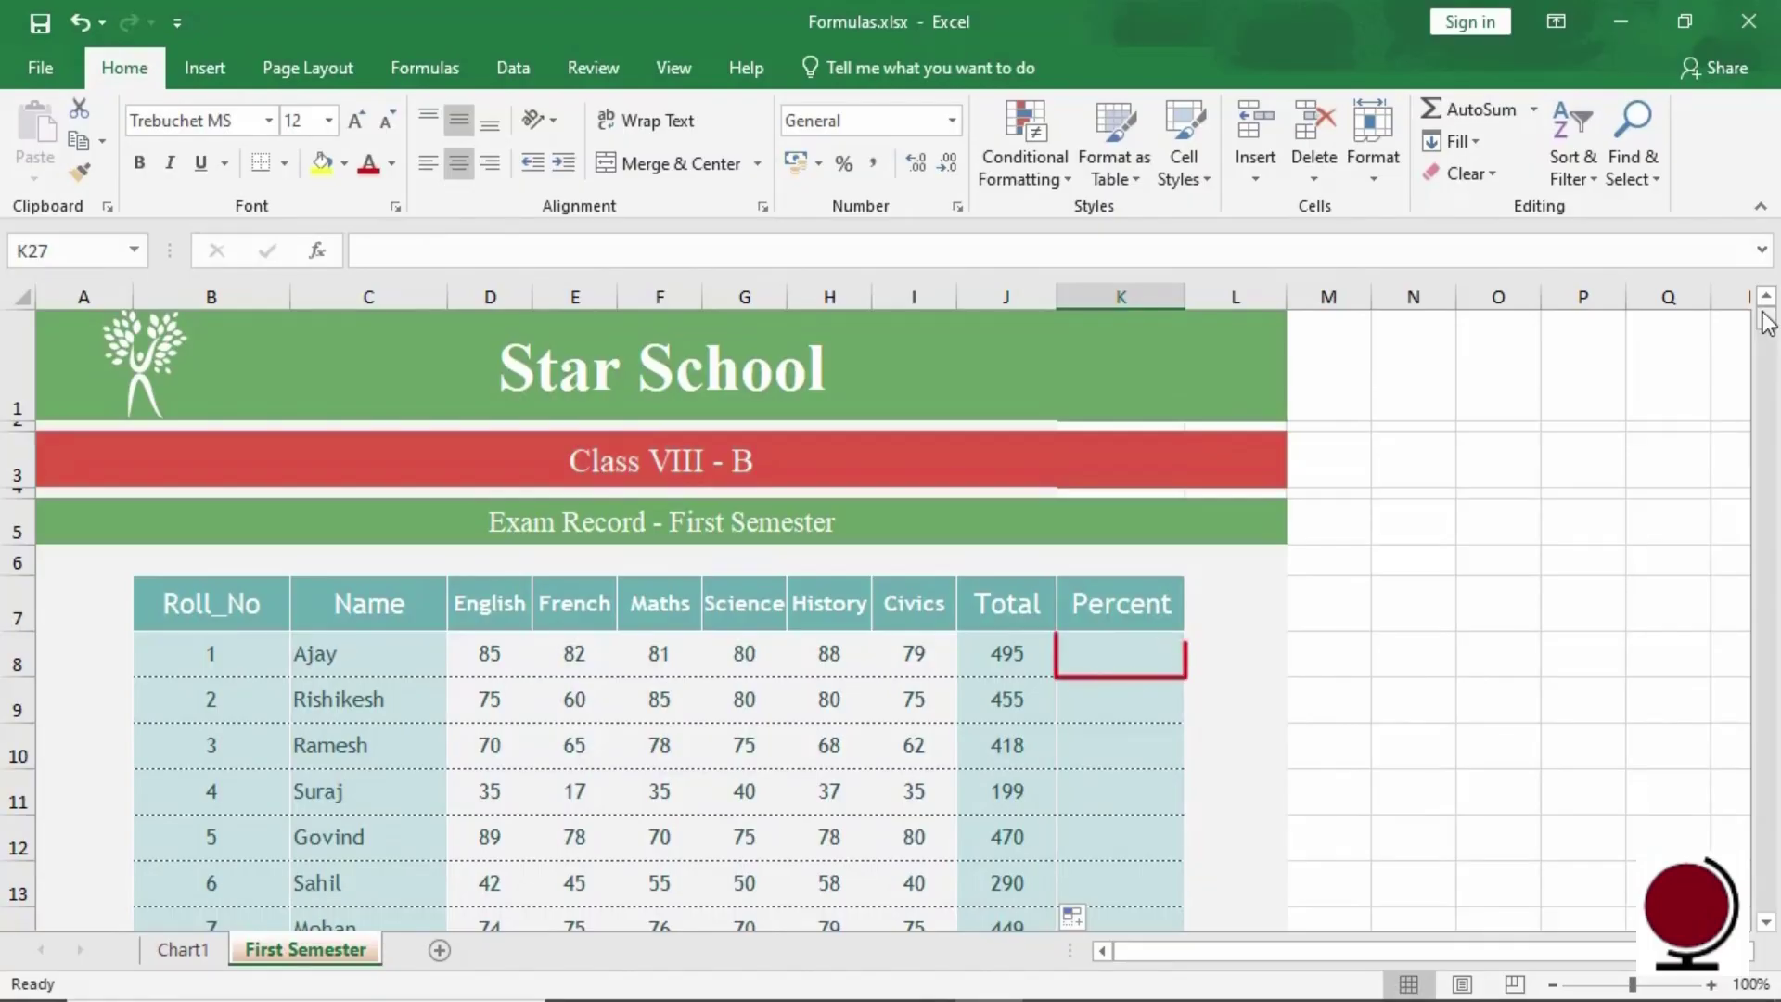
{"action": "left_click", "coordinate": [1125, 662]}
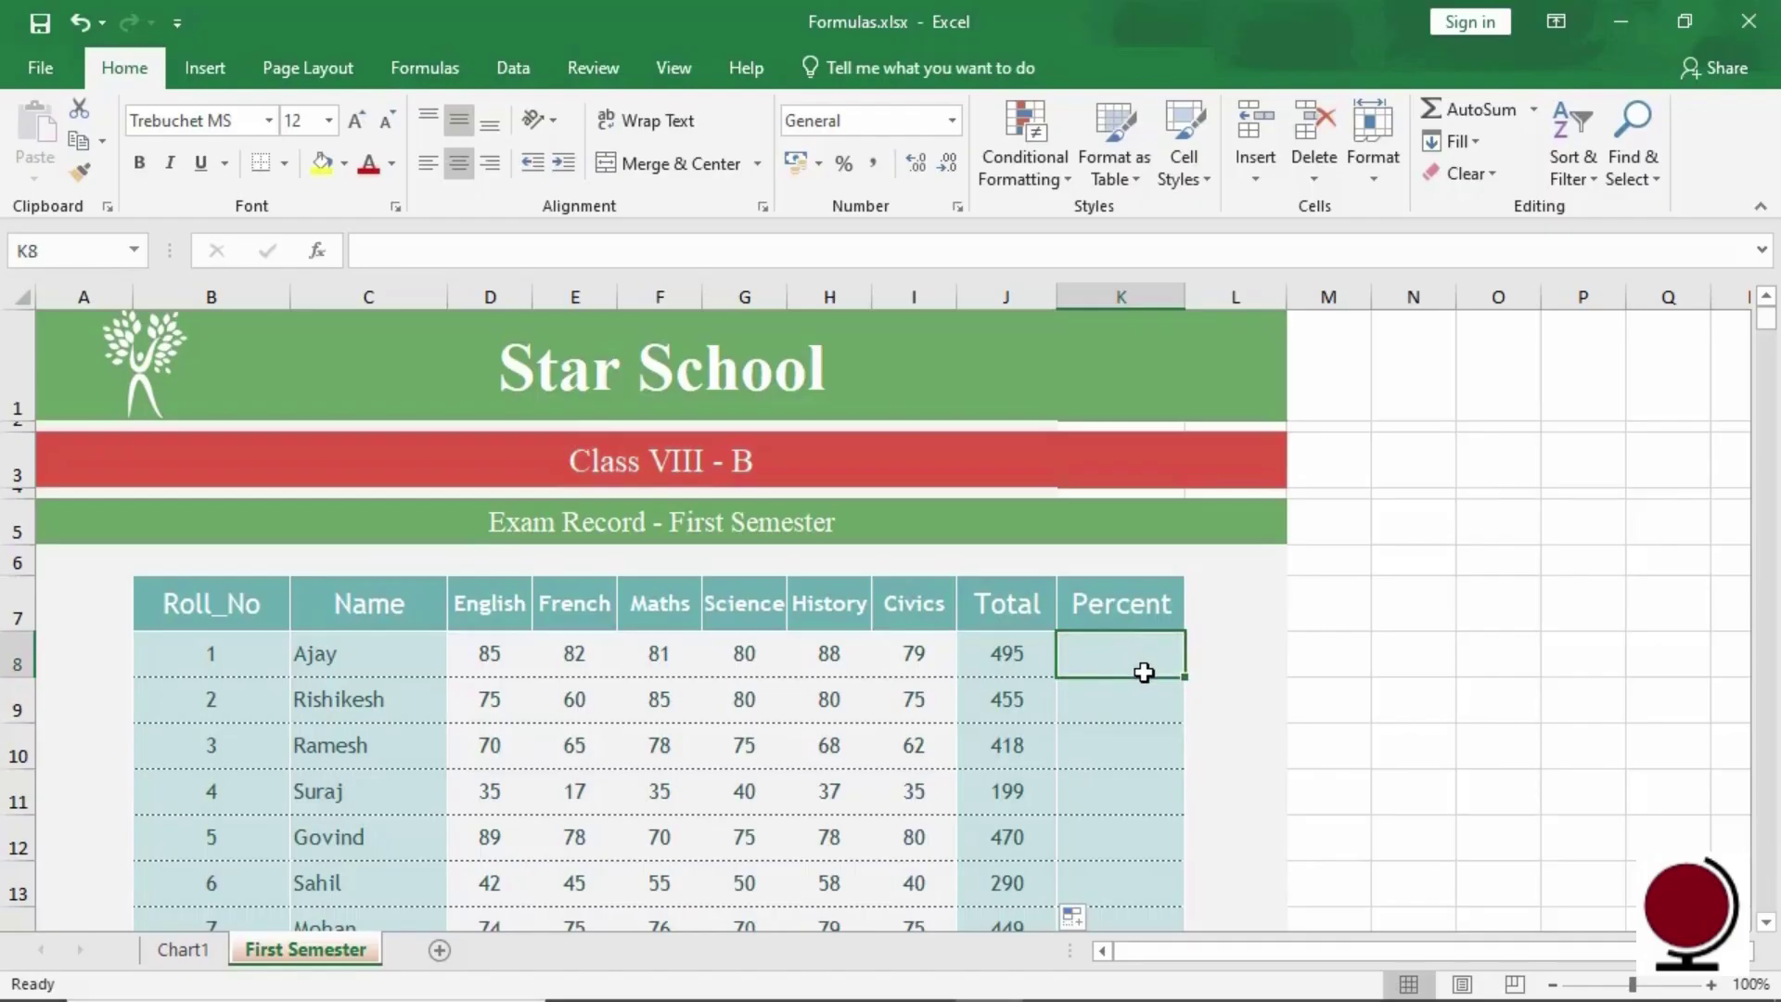
{"action": "type", "text": "=J8/"}
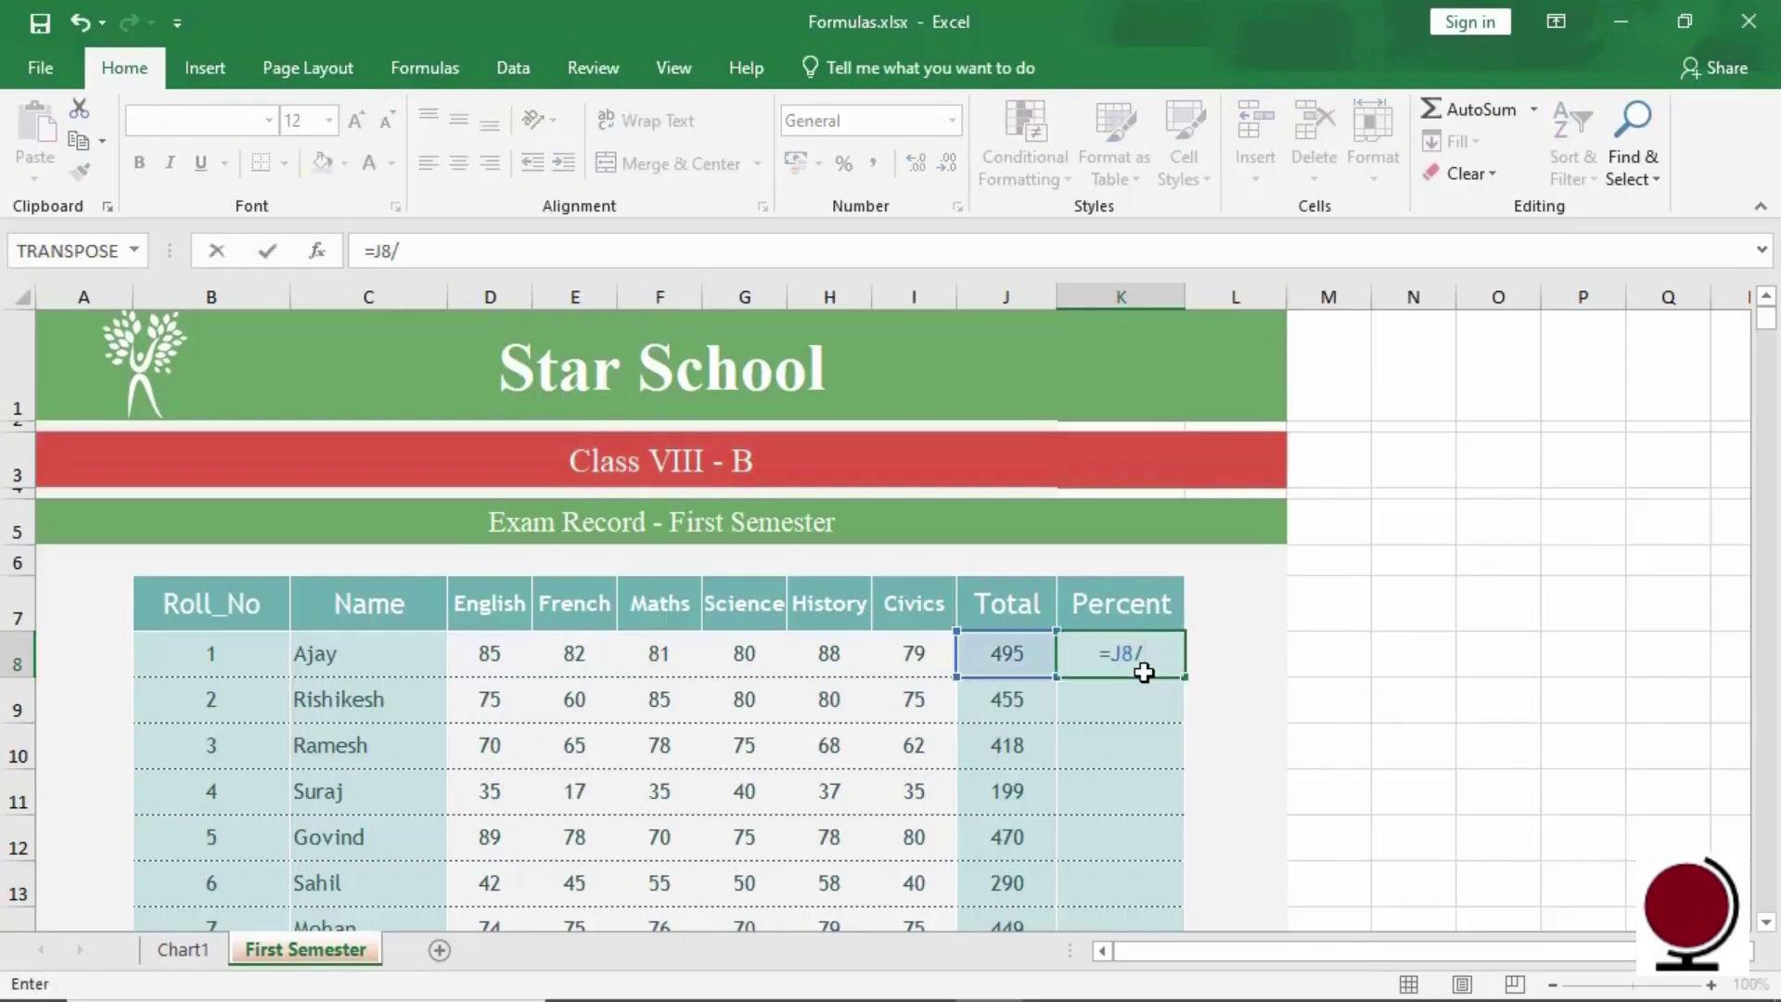
{"action": "type", "text": "6"}
{"action": "key", "text": "Return"}
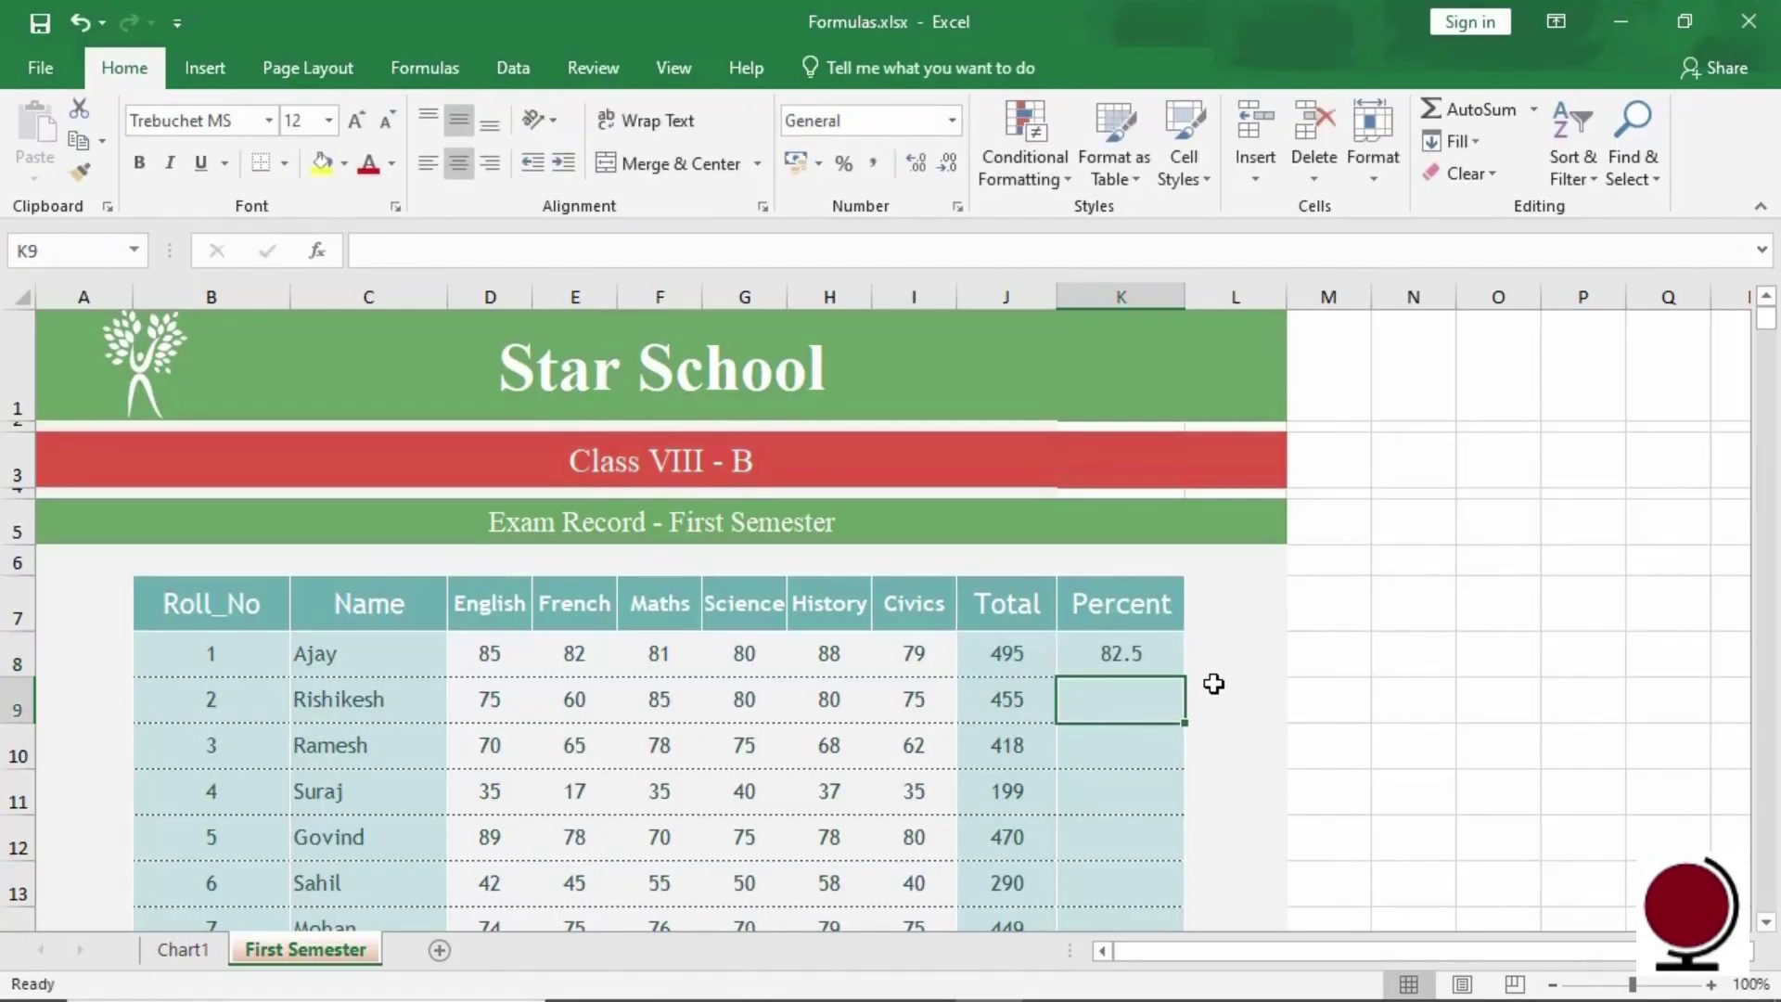
Fill the percentage formula from K8 down to K27 for the remaining students
{"action": "left_click", "coordinate": [1159, 660]}
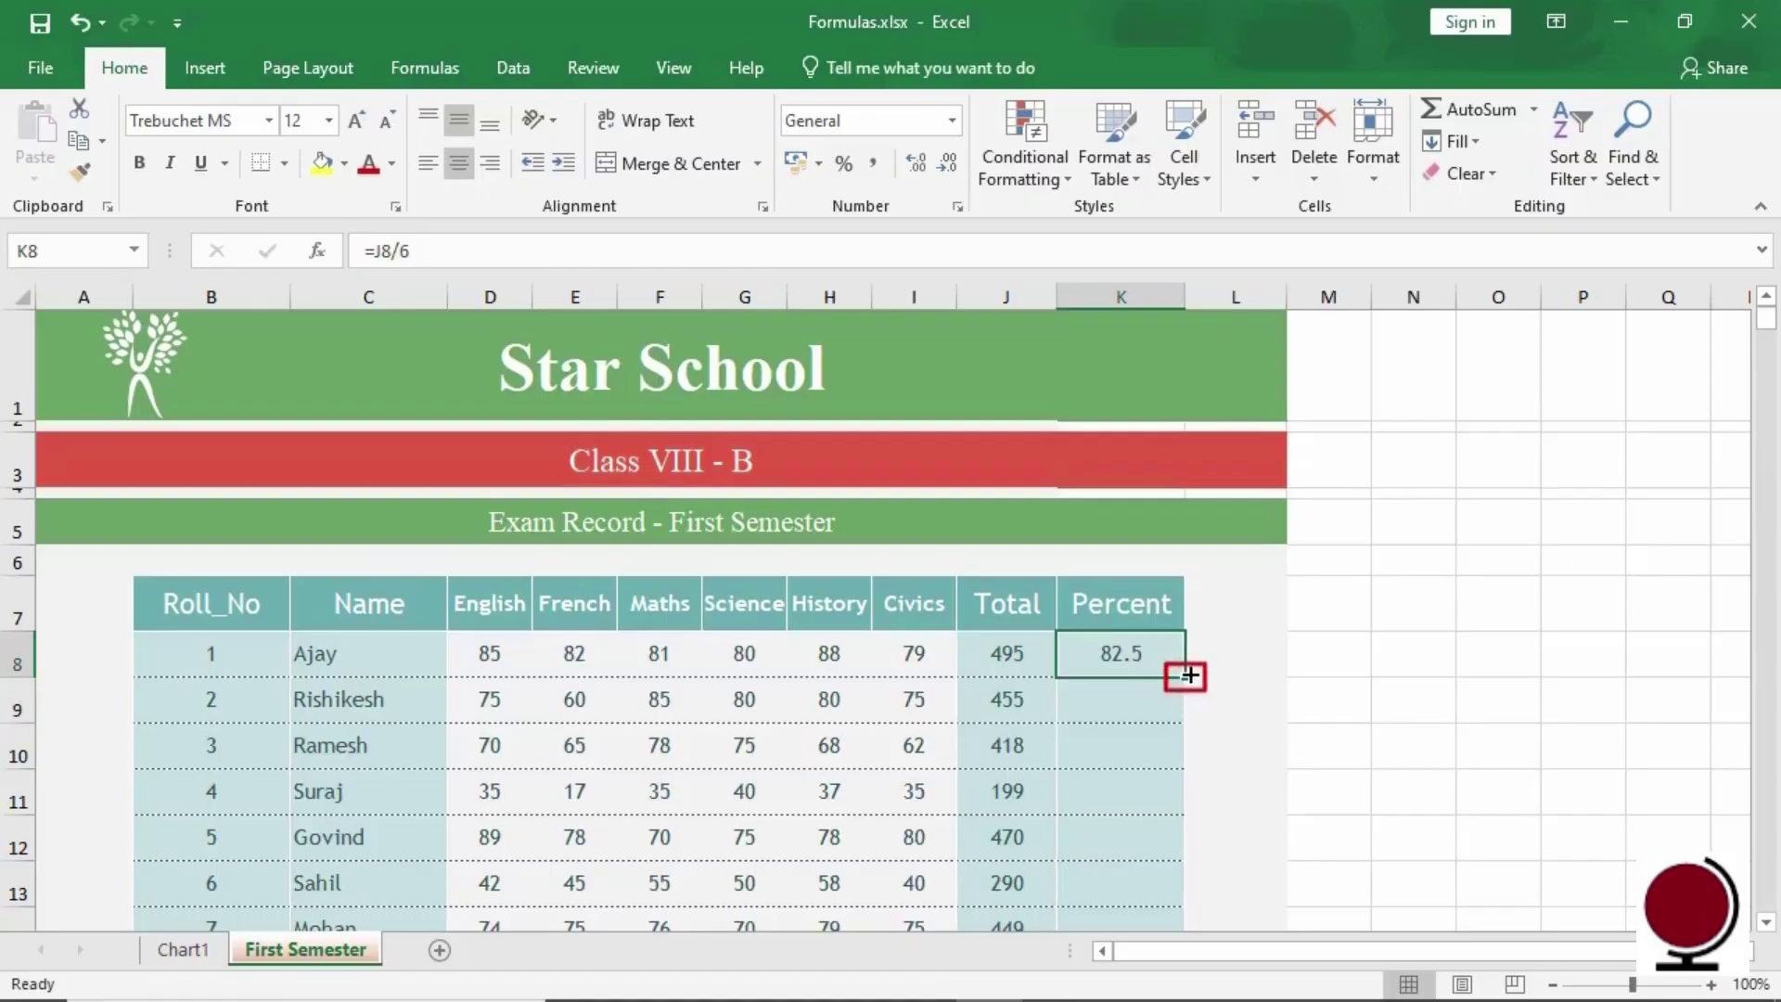
{"action": "left_click_drag", "start_coordinate": [1186, 674], "coordinate": [1155, 855]}
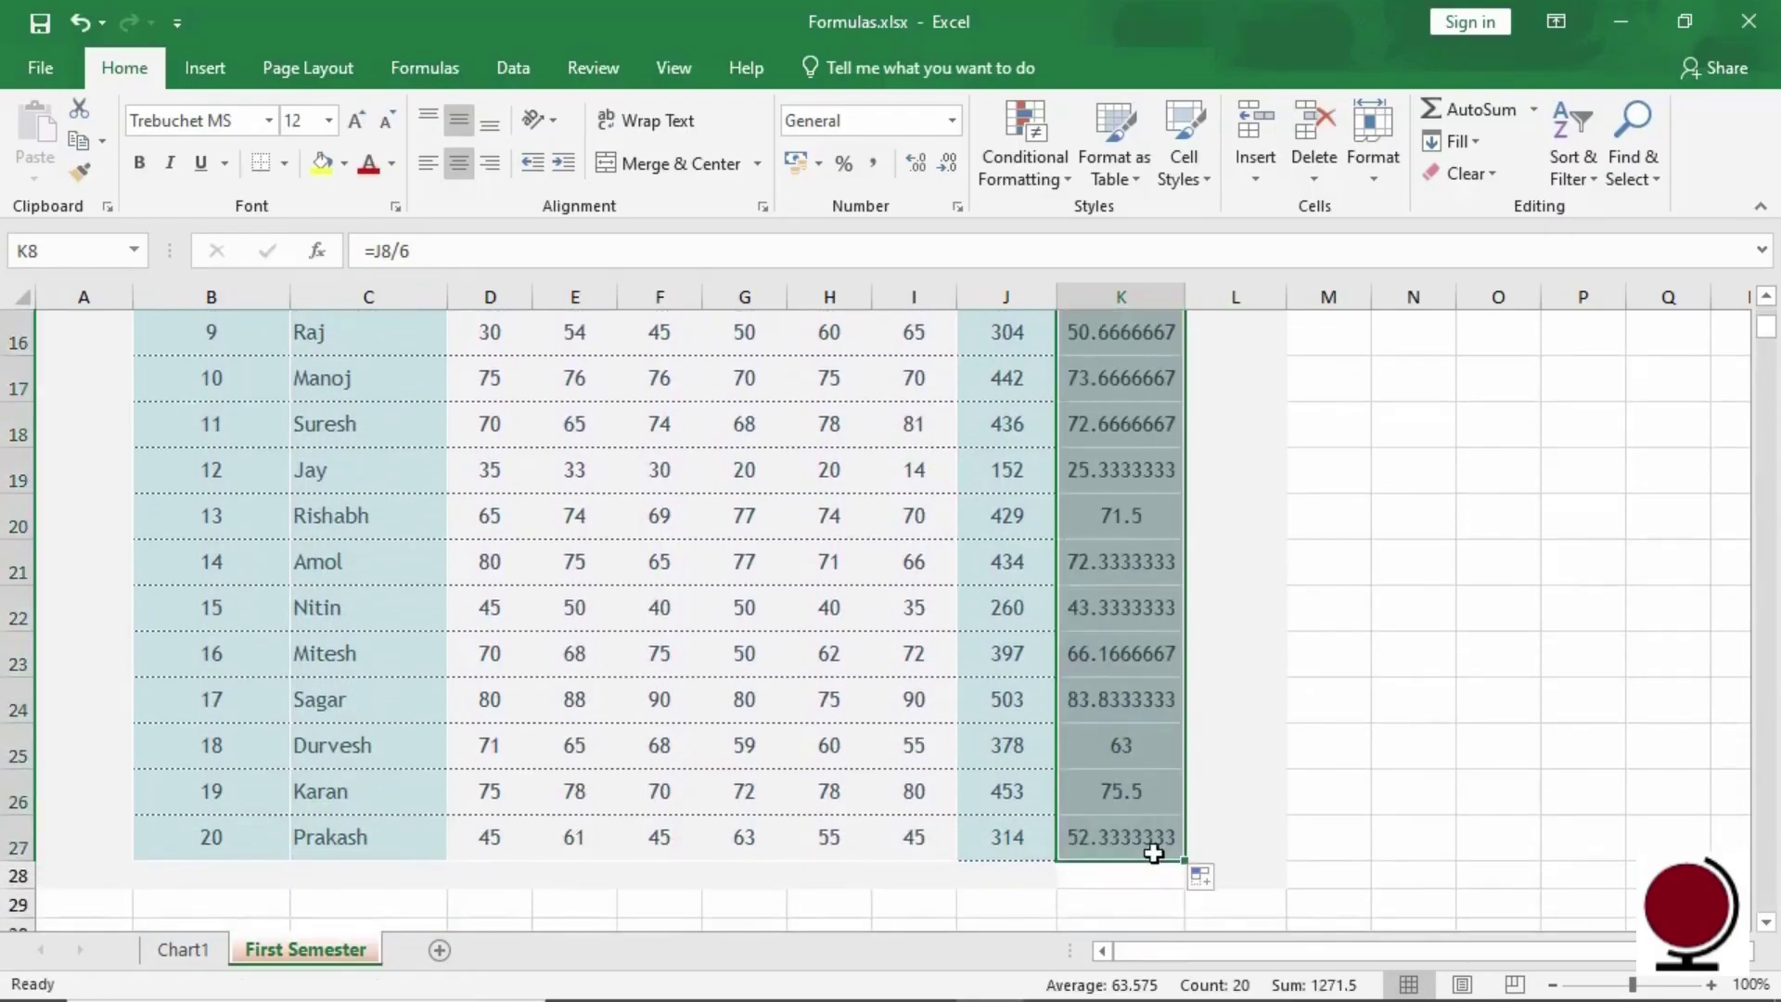
{"action": "left_click", "coordinate": [1154, 791]}
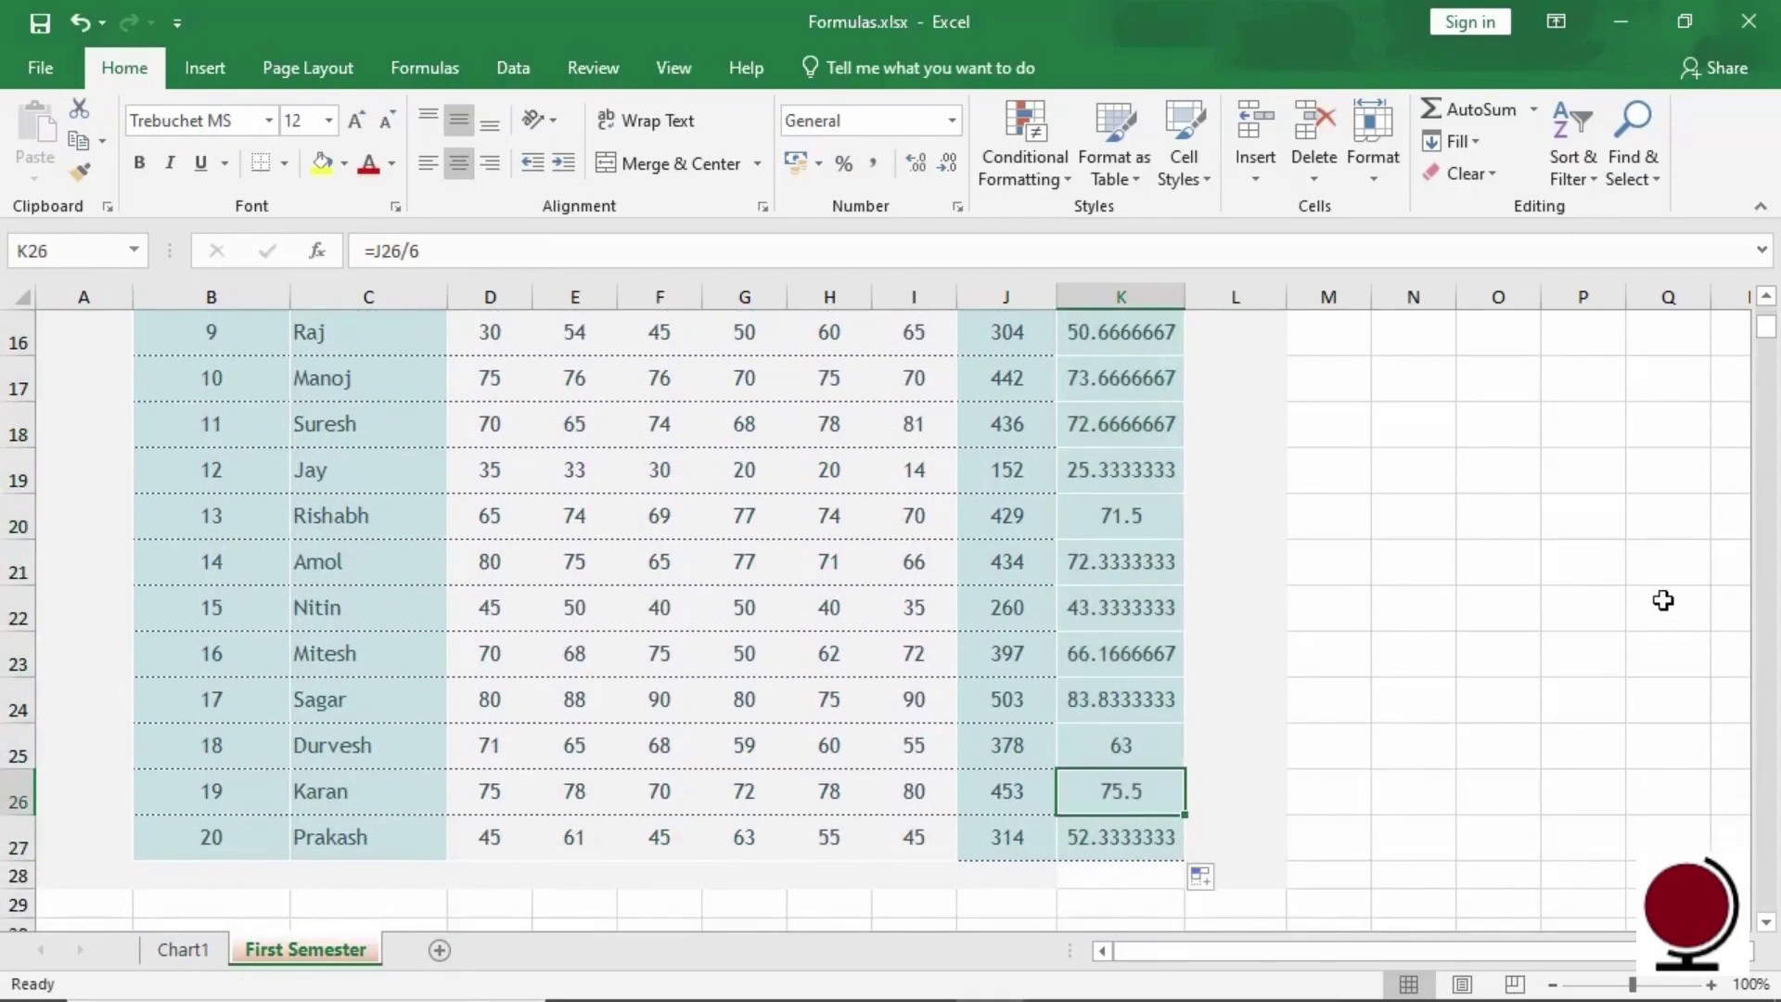
{"action": "scroll", "coordinate": [1773, 343], "scroll_direction": "up", "scroll_amount": 5}
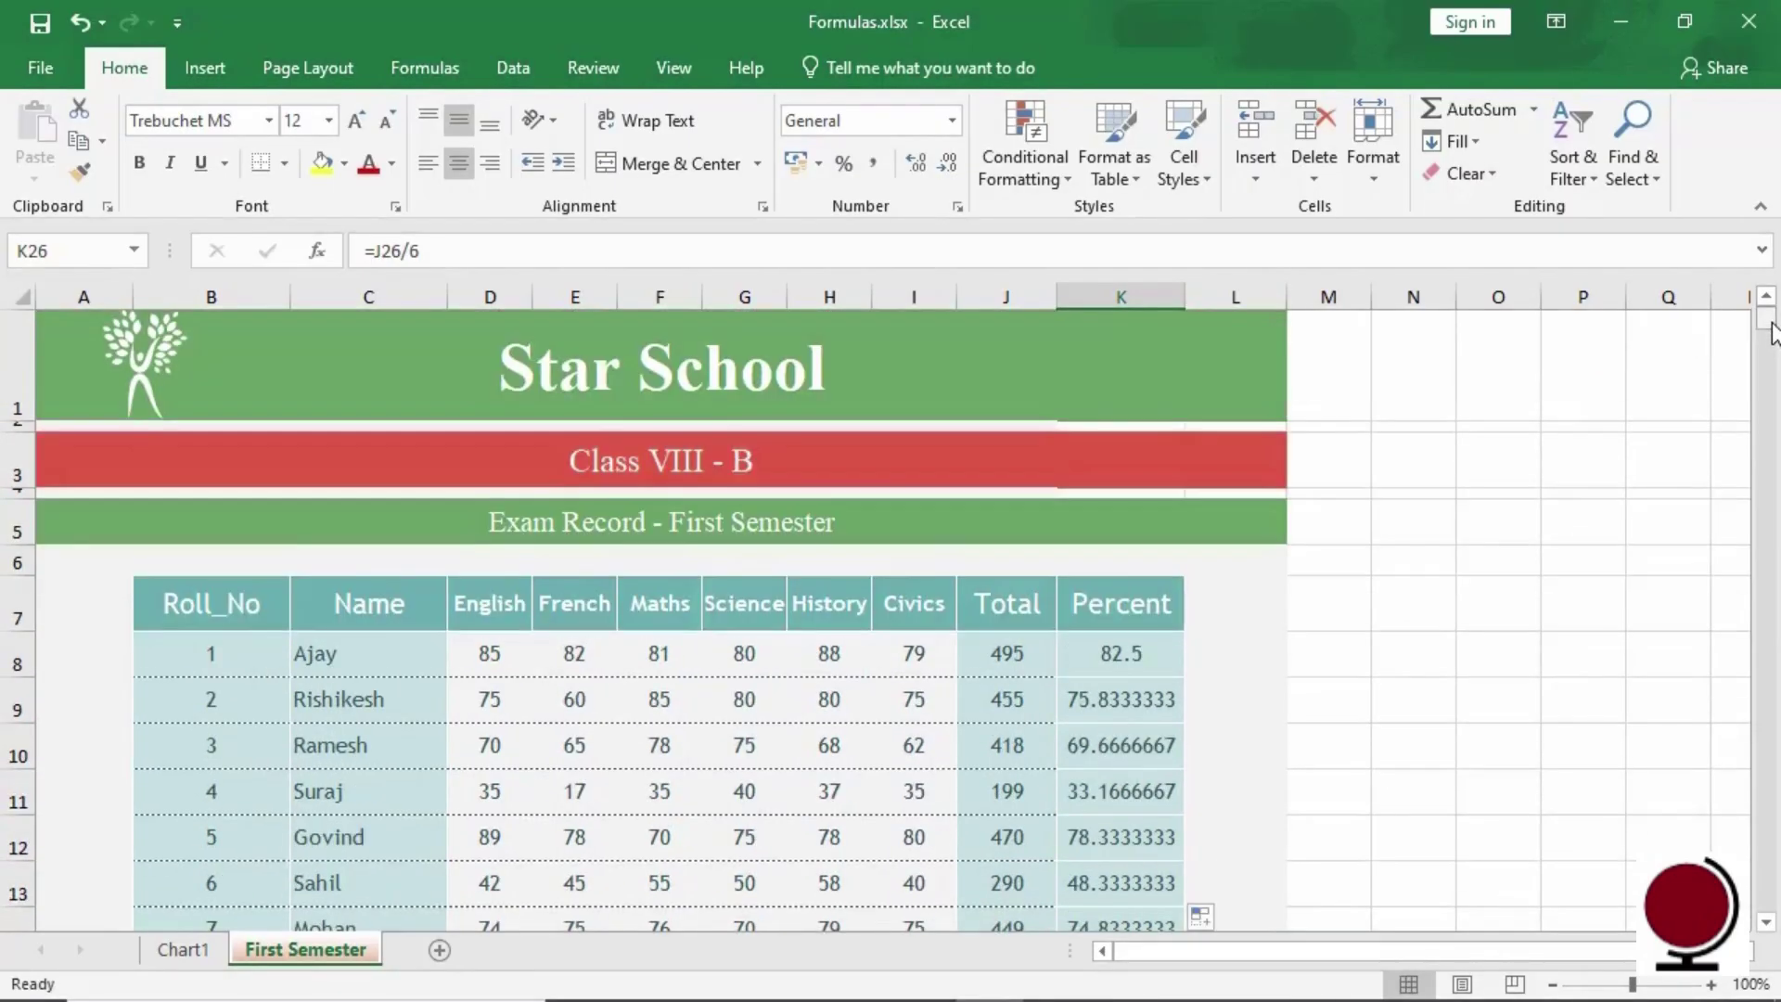
Apply the Number format to the second student's percentage in K9
{"action": "key", "text": "ctrl+z"}
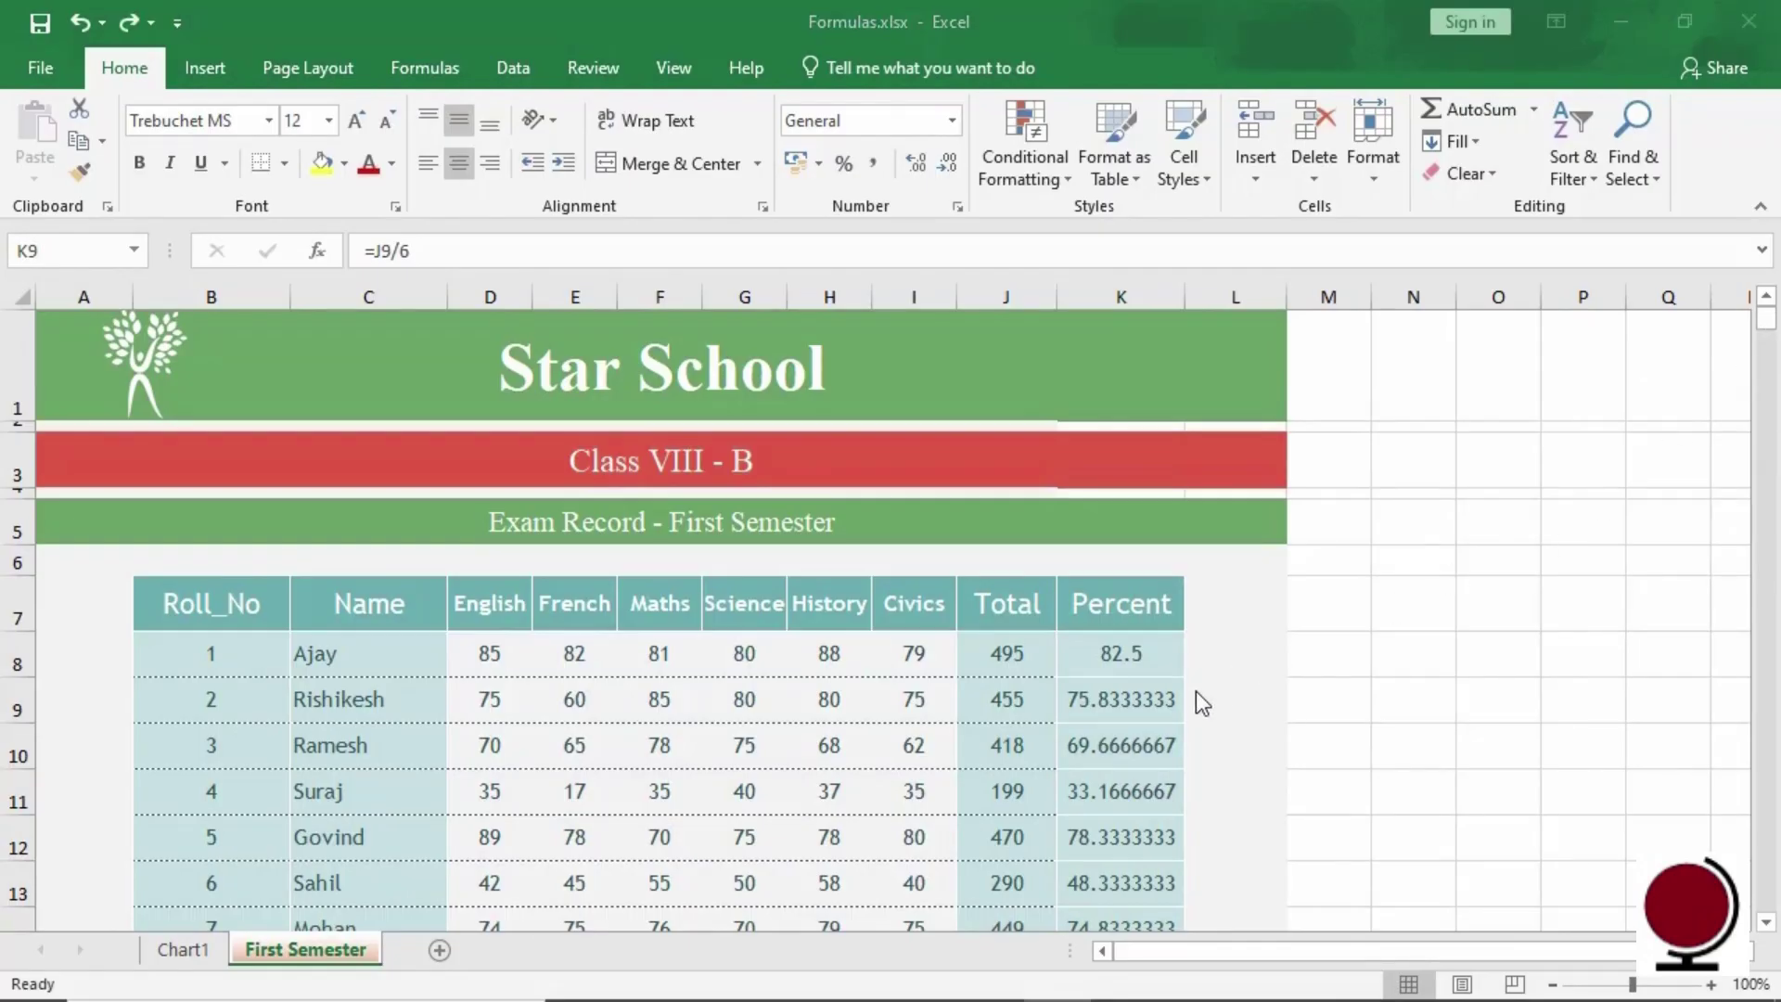
{"action": "left_click", "coordinate": [1170, 710]}
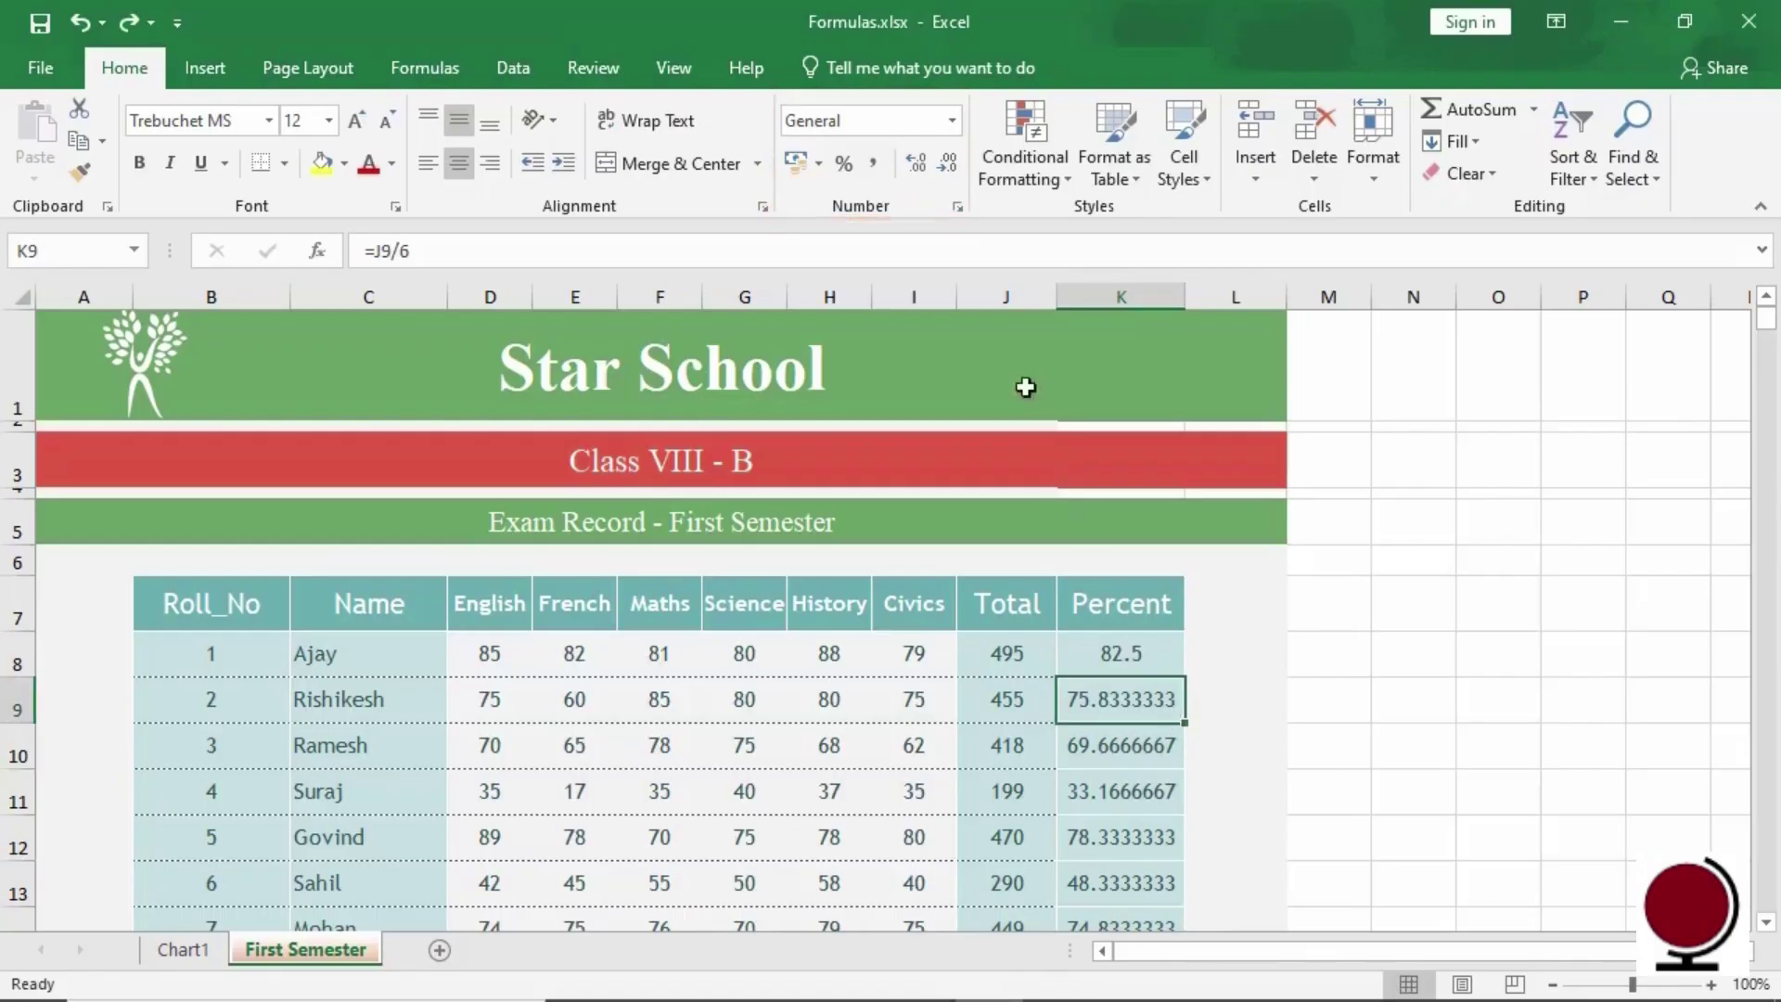
{"action": "left_click", "coordinate": [951, 122]}
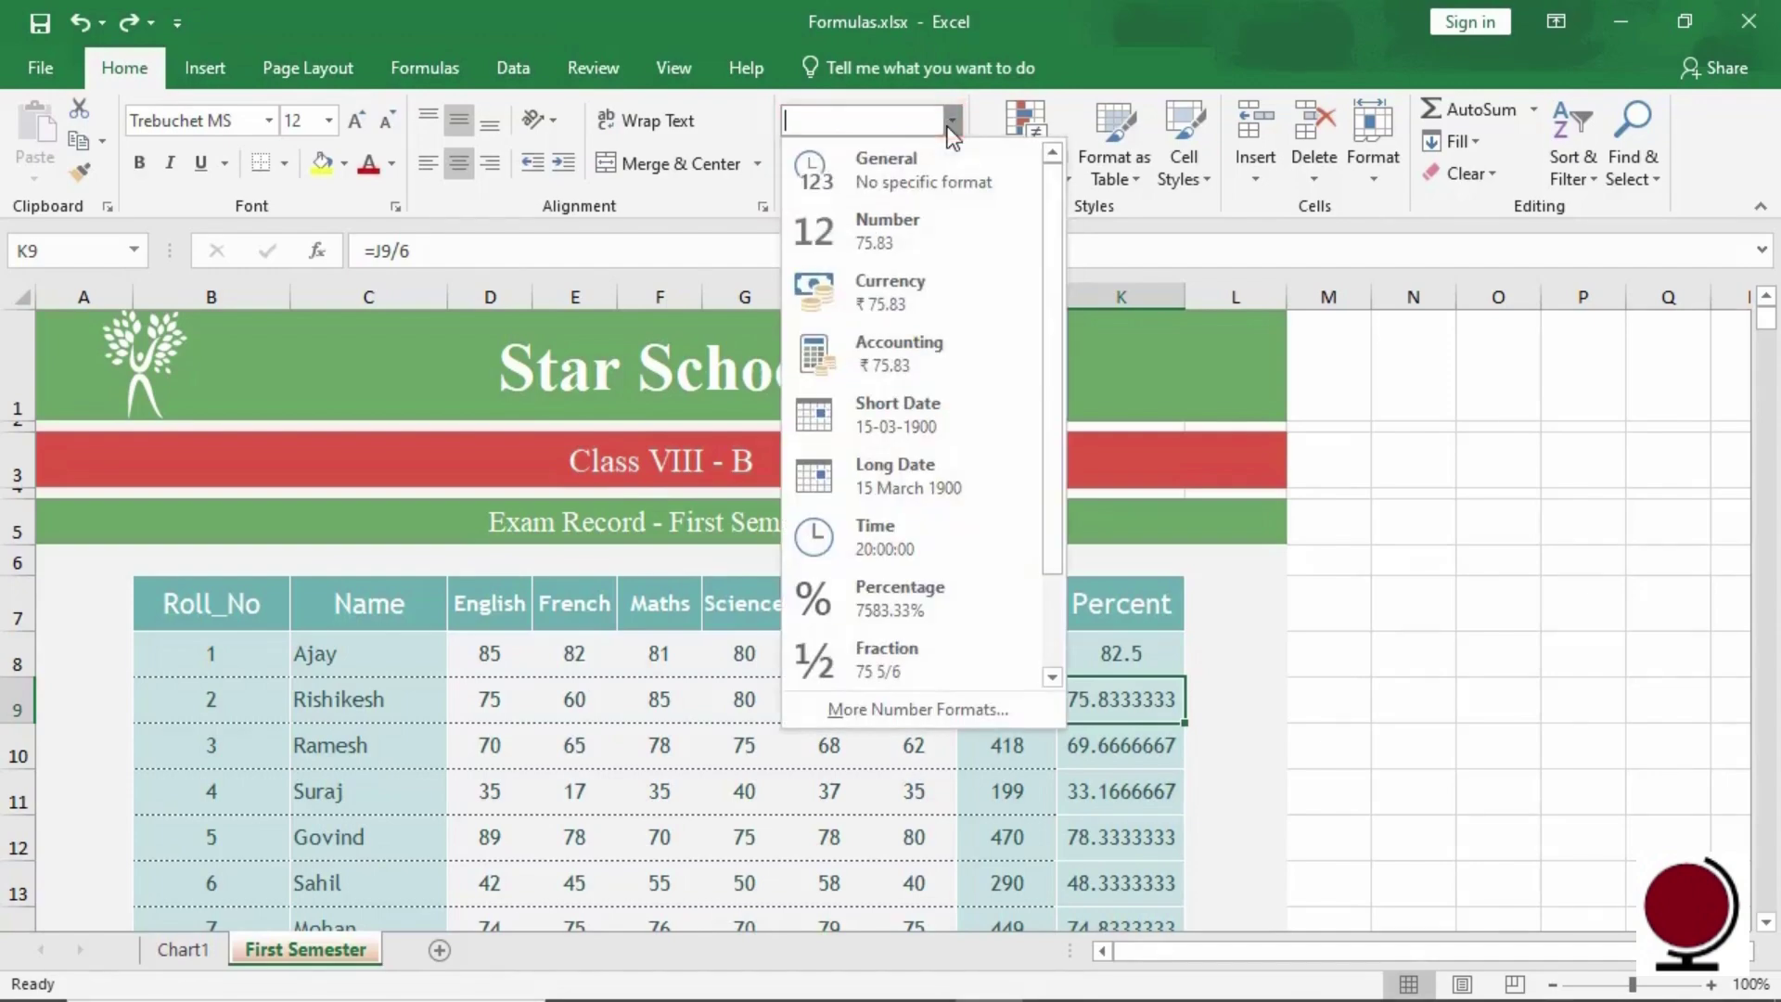
{"action": "left_click", "coordinate": [948, 253]}
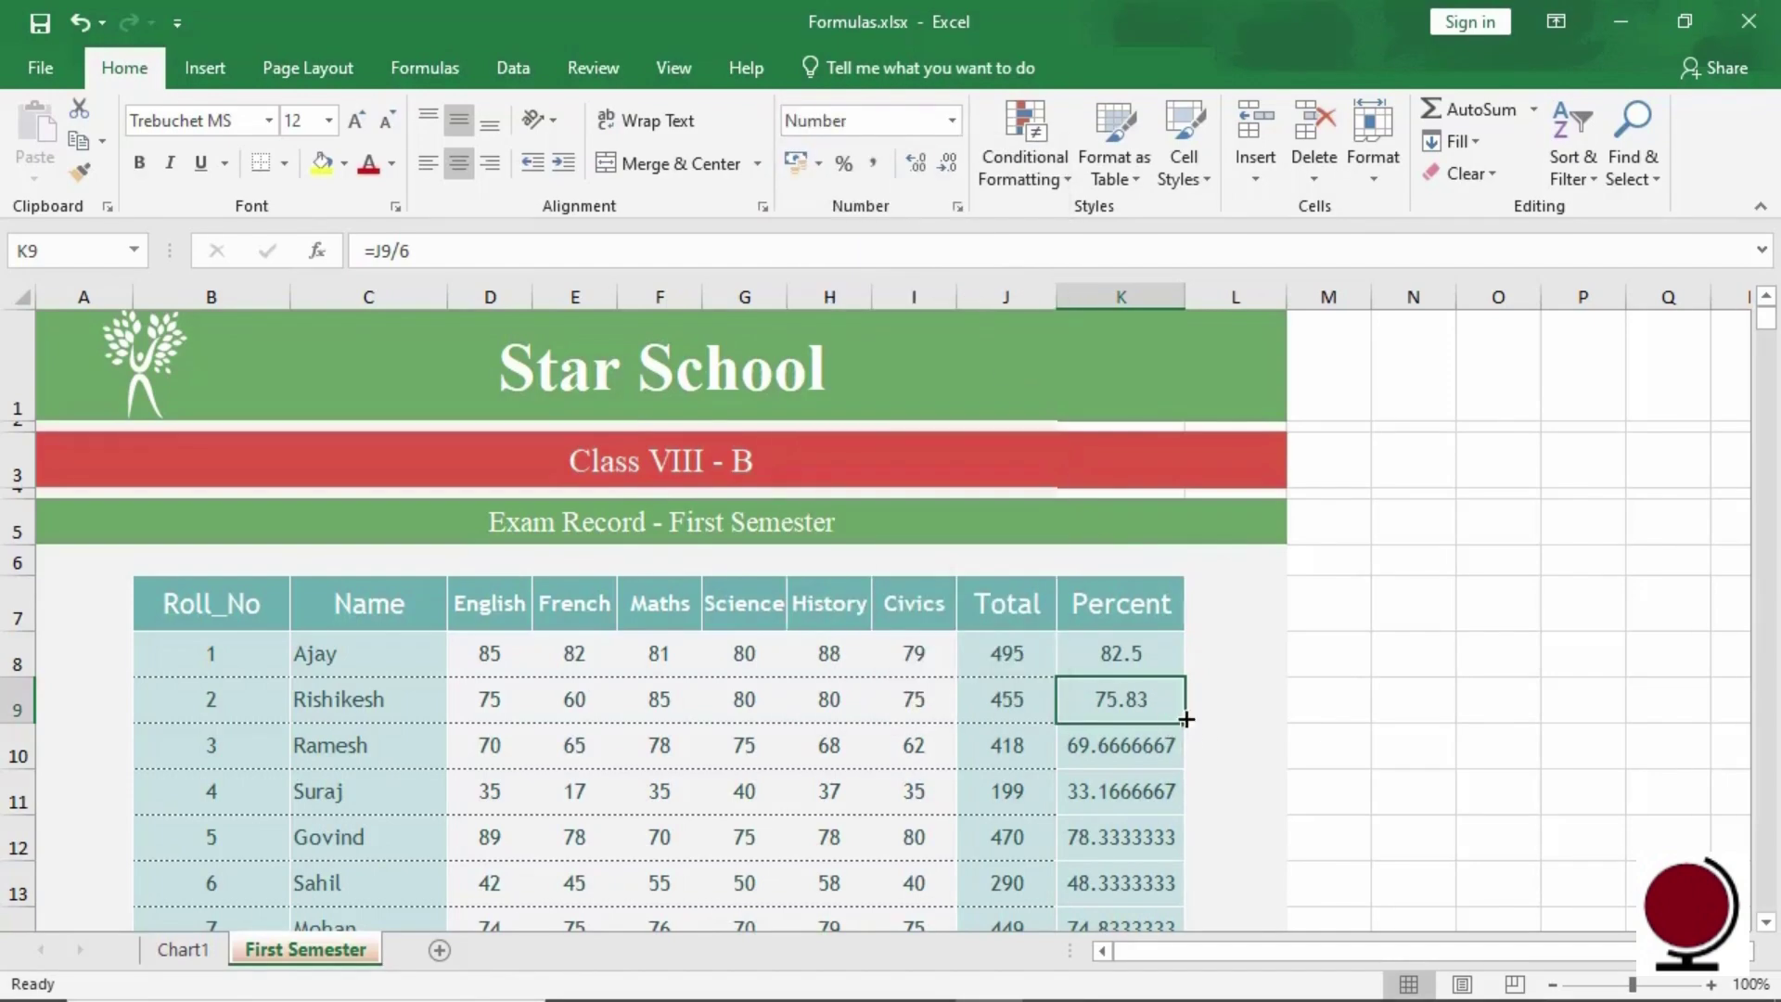
Fill K9 with its Number format down to K27 for the remaining percentages
{"action": "left_click_drag", "start_coordinate": [1187, 725], "coordinate": [1165, 842]}
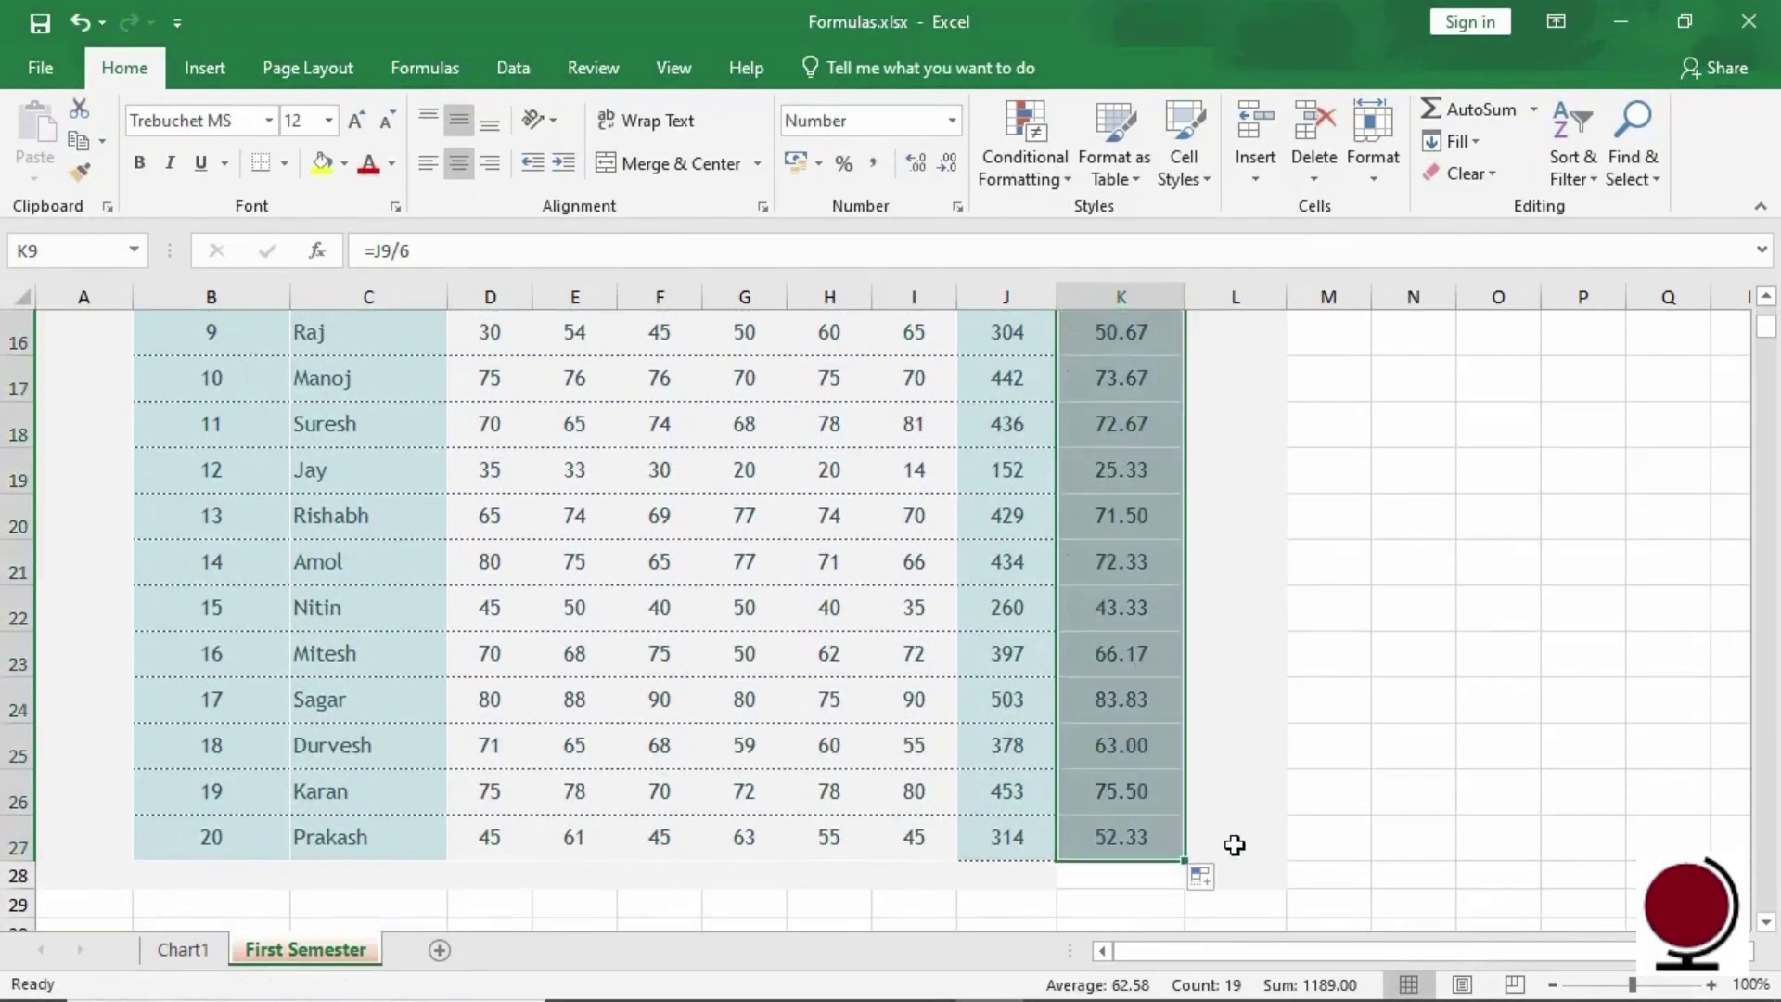
{"action": "left_click", "coordinate": [1234, 844]}
{"action": "left_click_drag", "start_coordinate": [1766, 329], "coordinate": [1766, 318]}
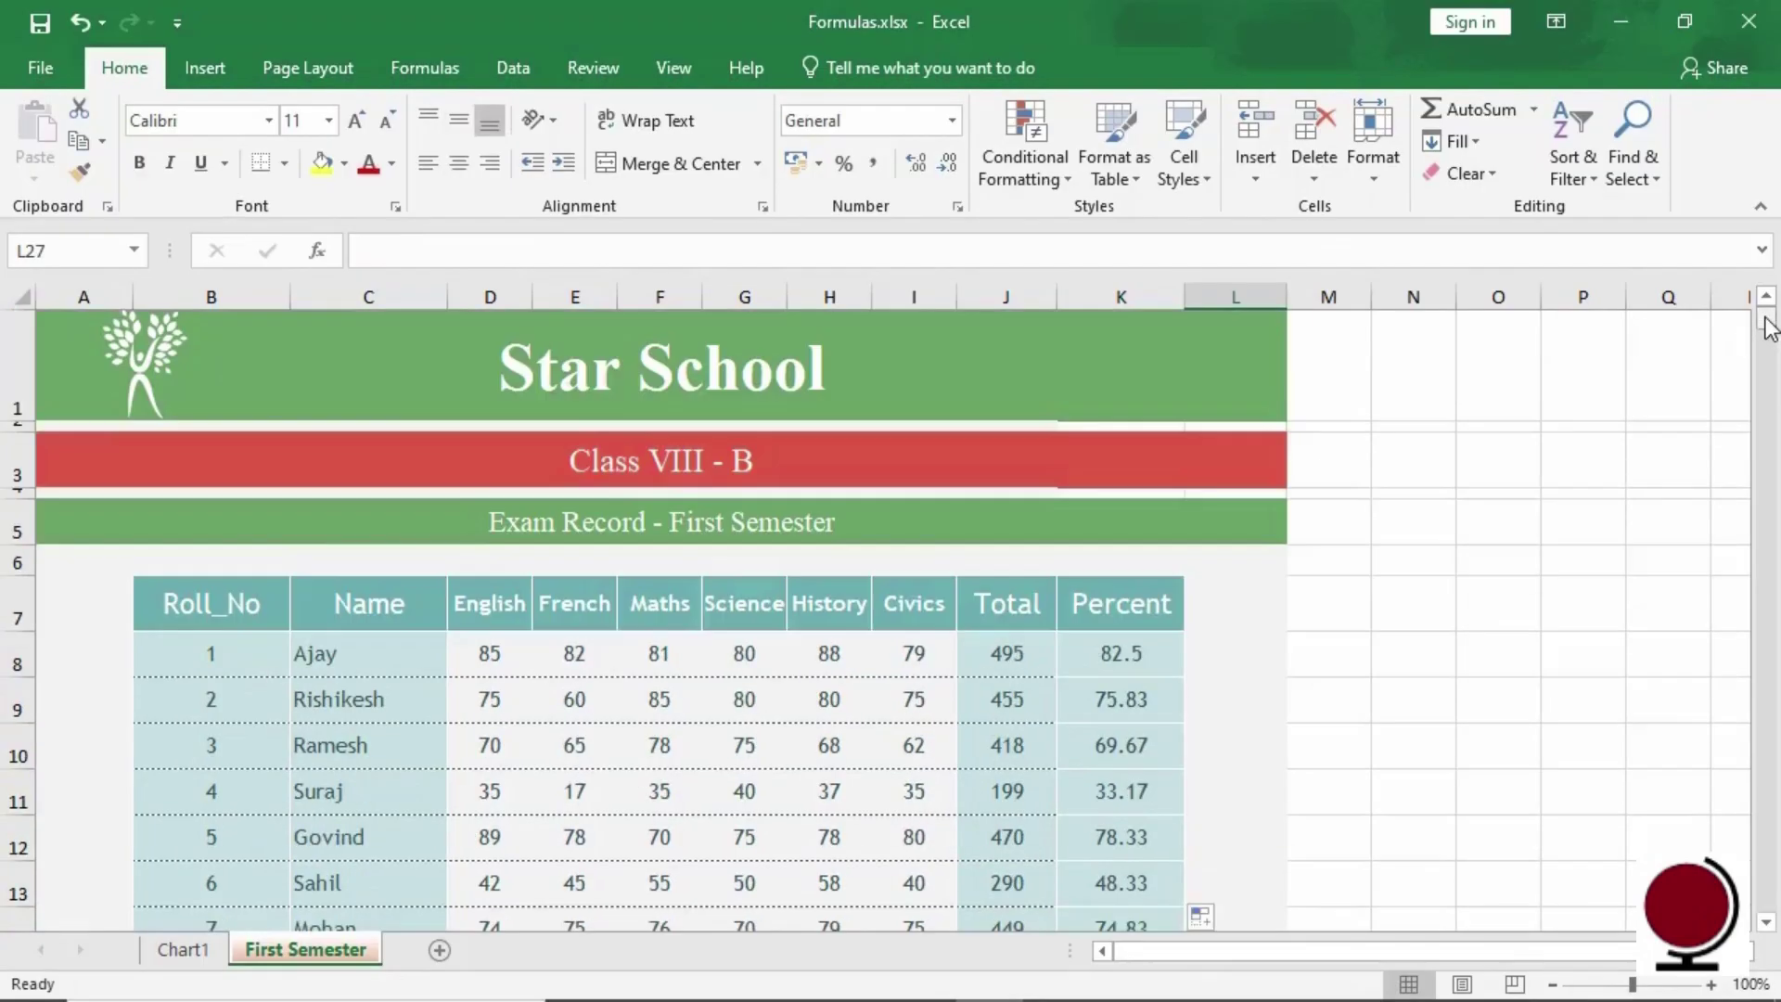
Show the formulas in the sheet's cells and examine those in the Total and Percent columns
{"action": "left_click", "coordinate": [1223, 673]}
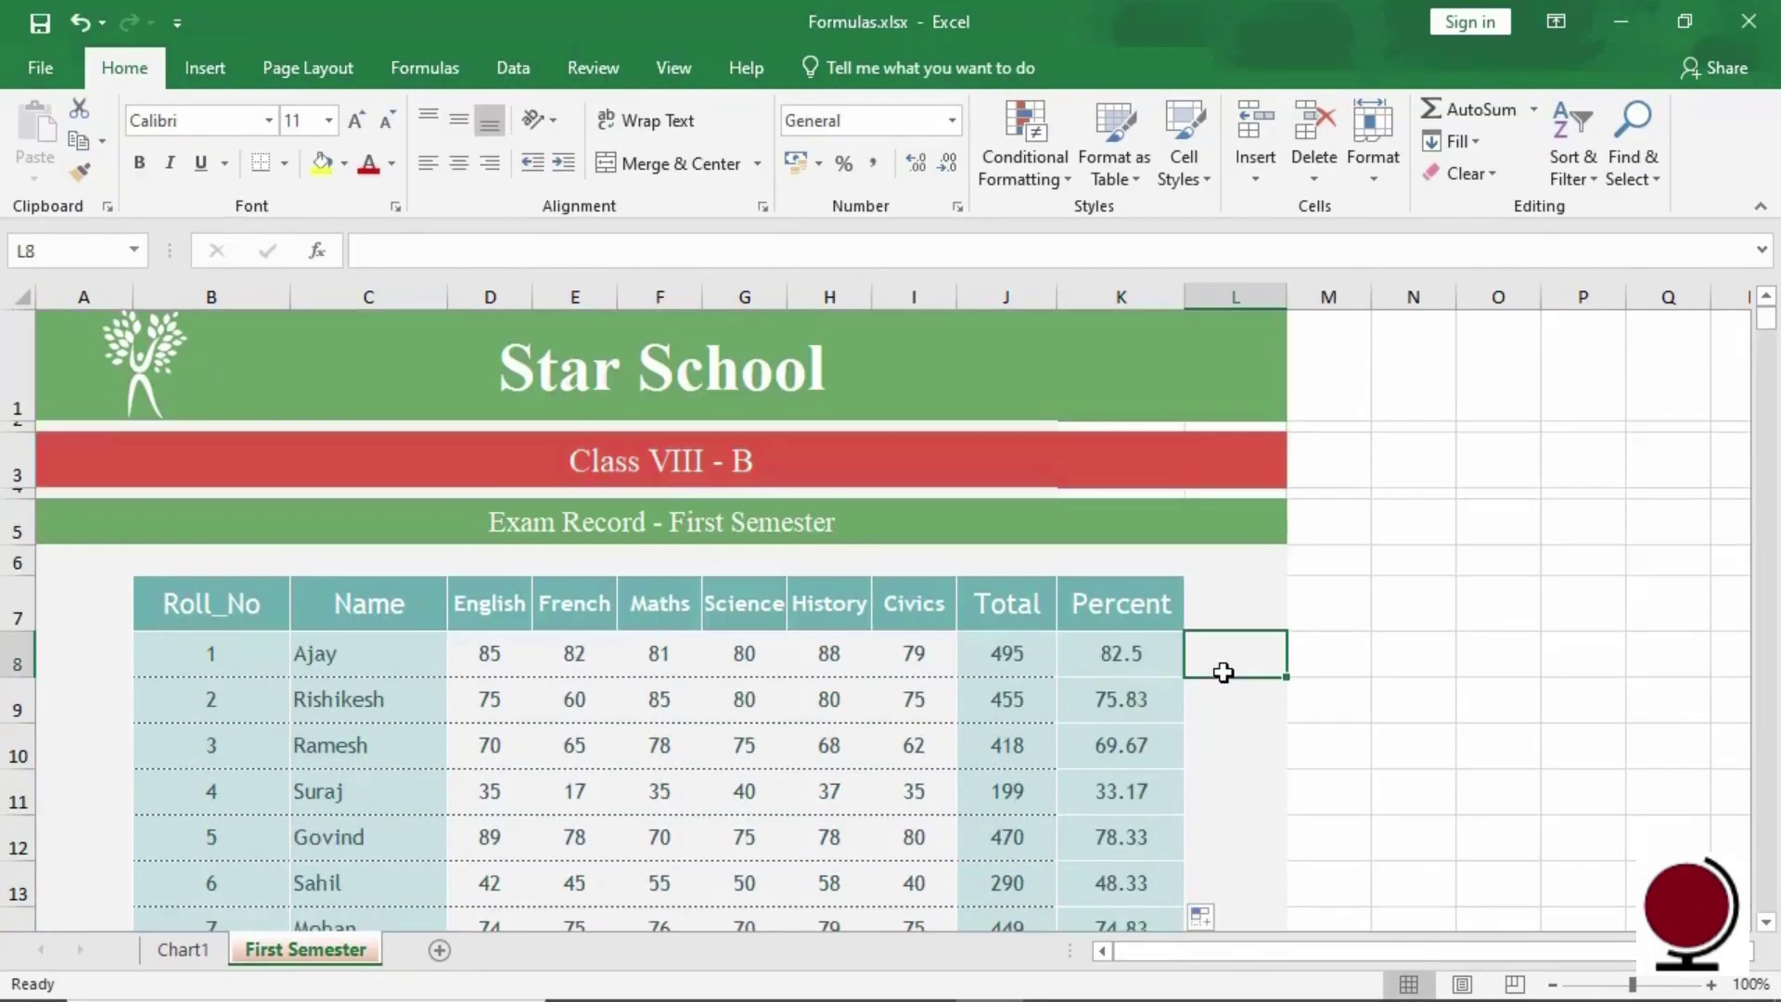
{"action": "left_click", "coordinate": [473, 82]}
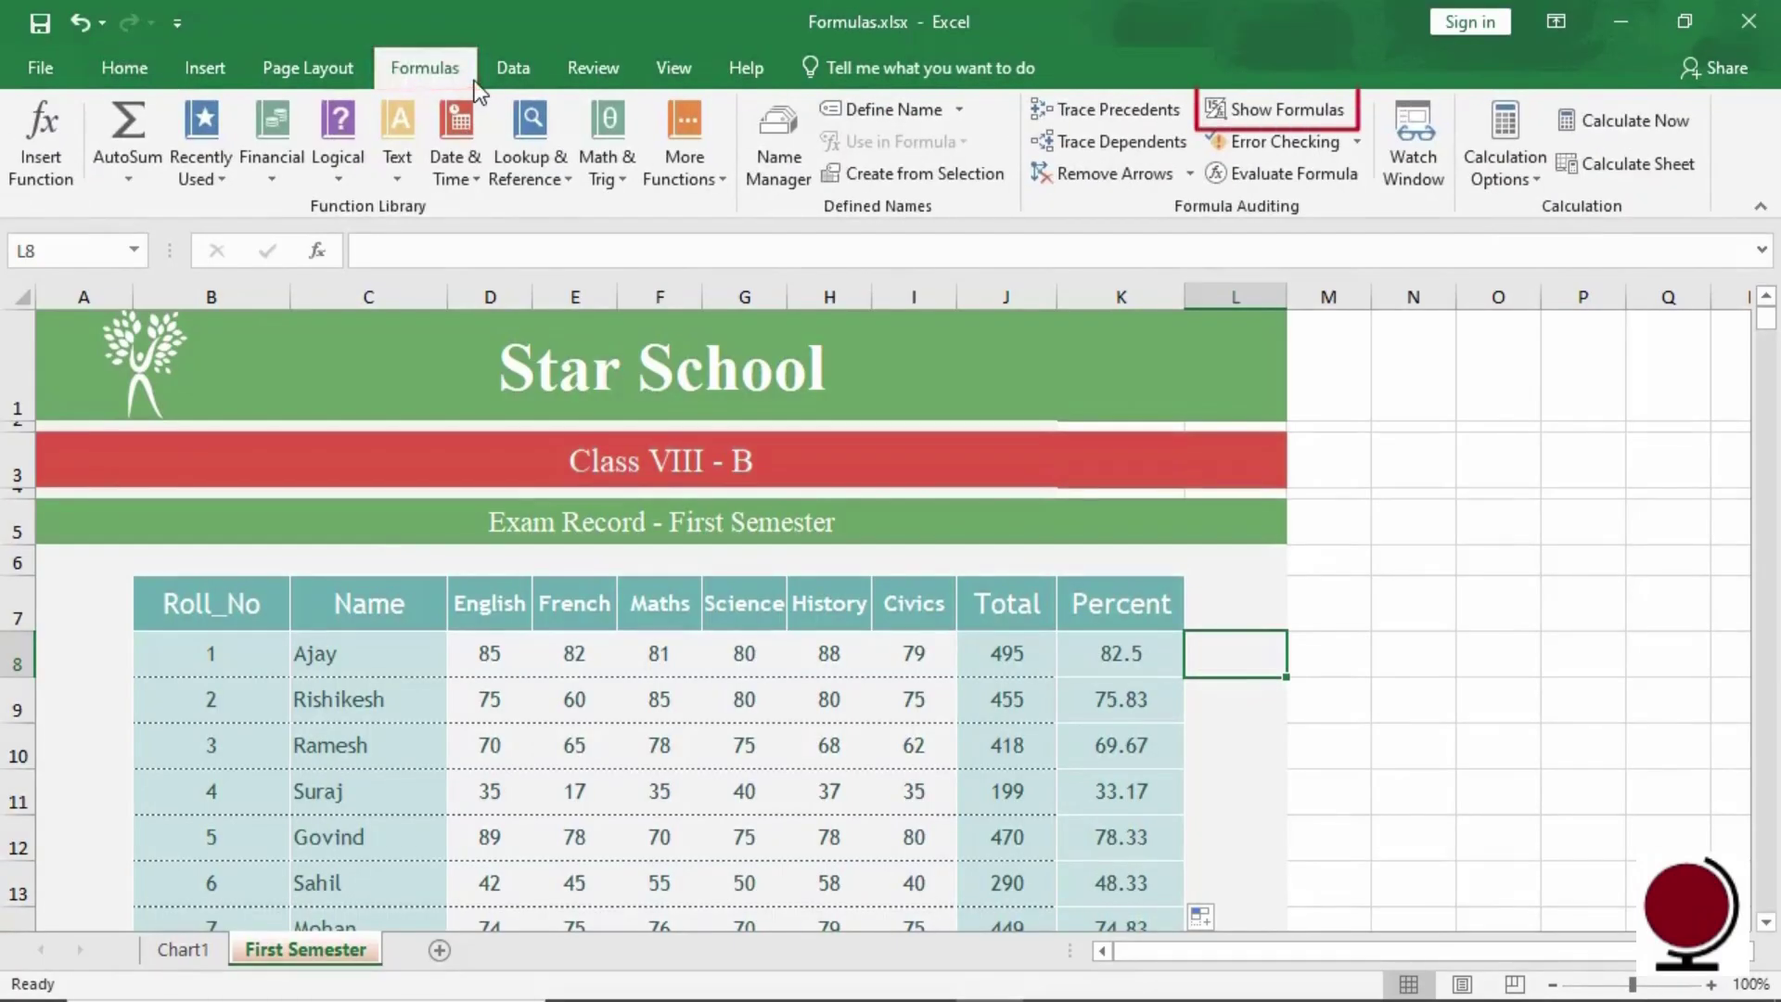
{"action": "left_click", "coordinate": [1343, 124]}
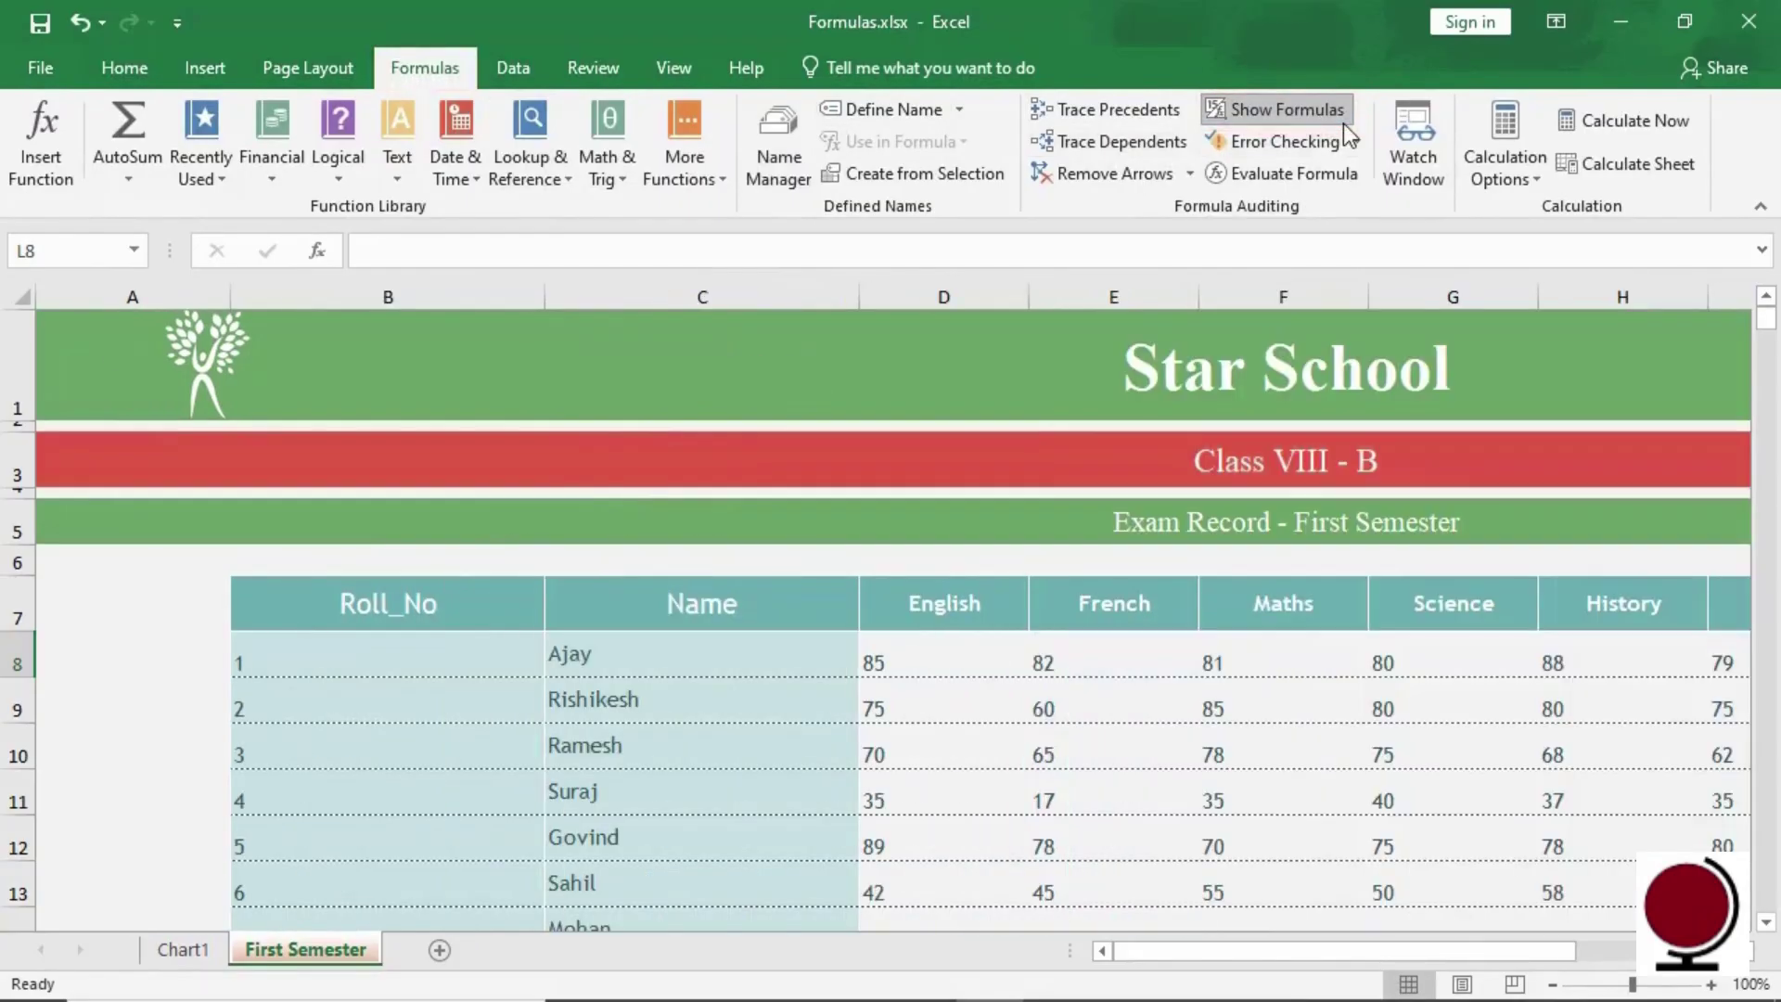
{"action": "left_click_drag", "start_coordinate": [1280, 956], "coordinate": [1450, 956]}
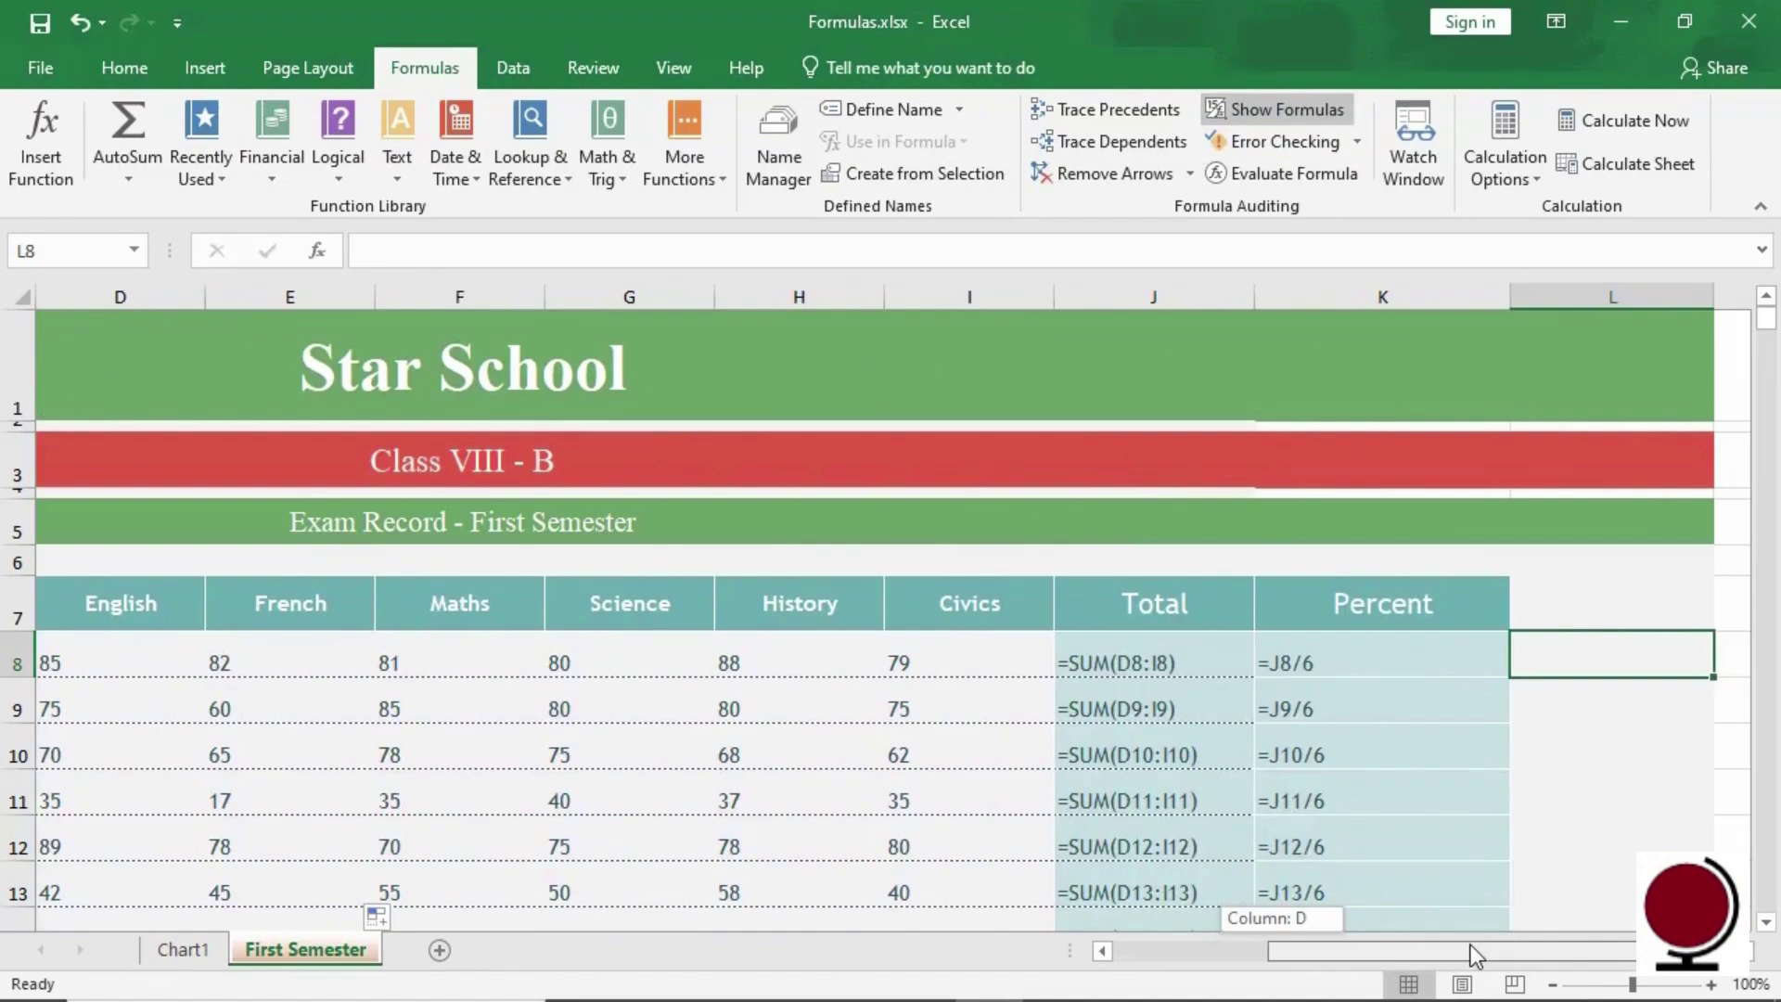
{"action": "left_click_drag", "start_coordinate": [1471, 944], "coordinate": [1471, 944]}
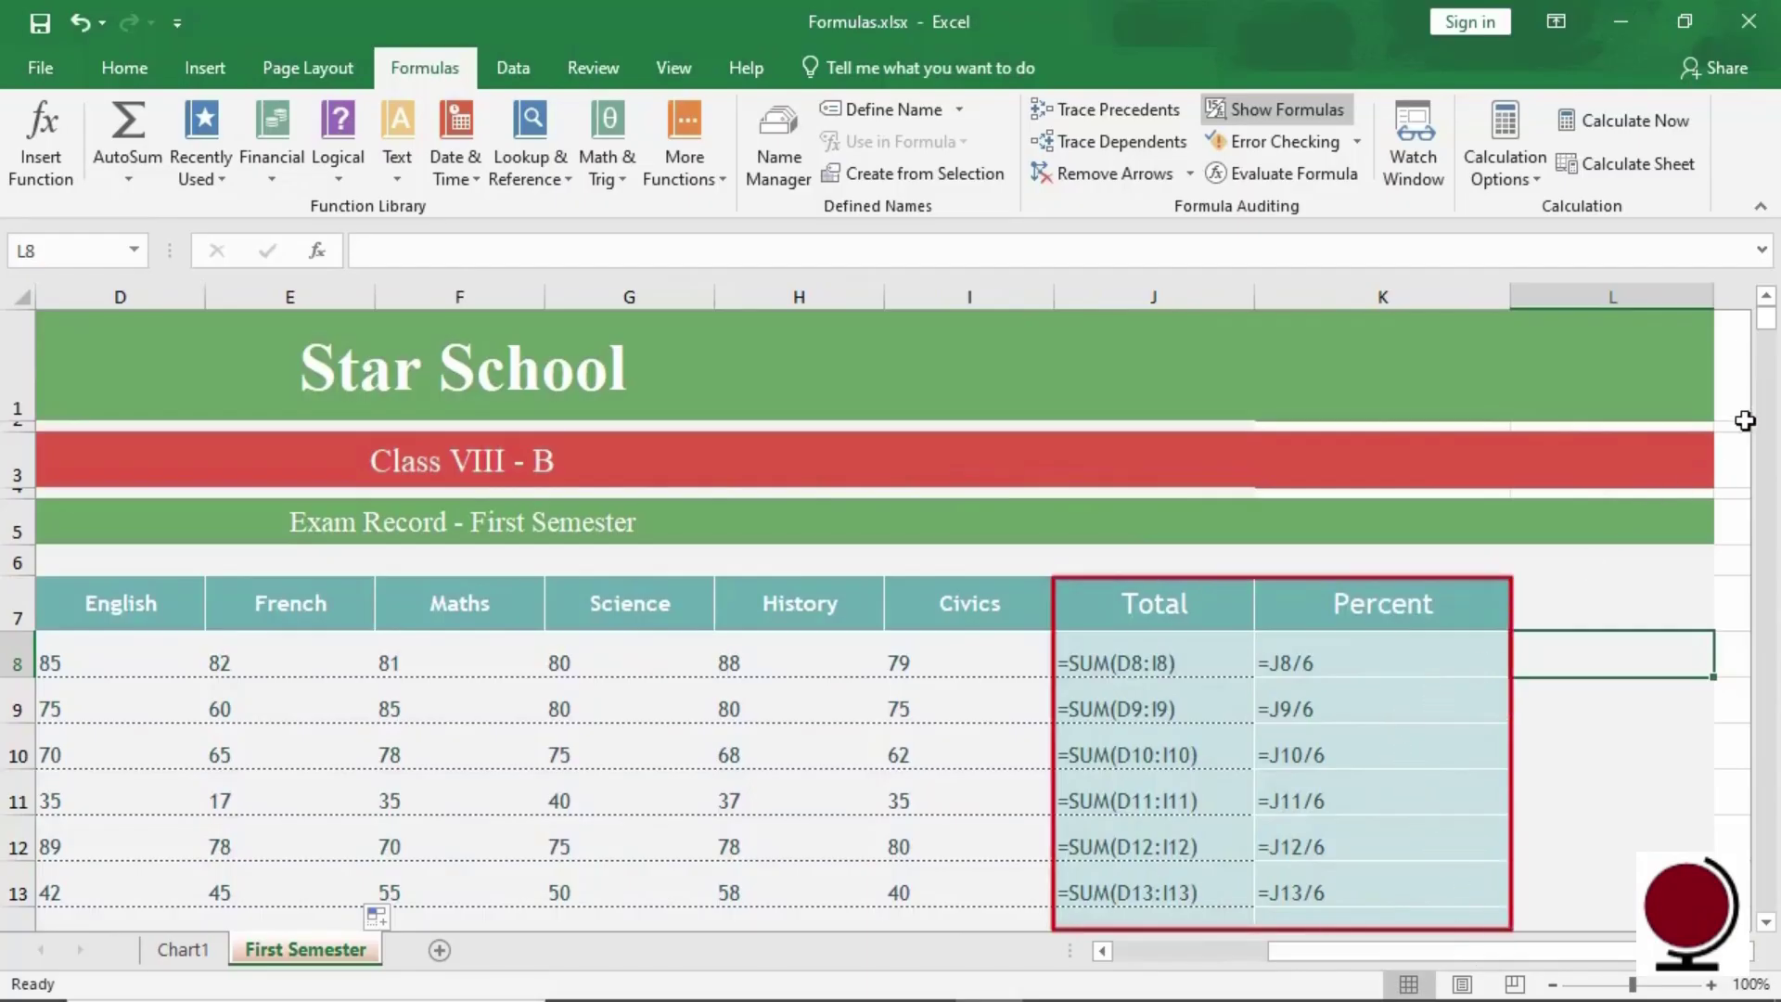
{"action": "left_click_drag", "start_coordinate": [1769, 339], "coordinate": [1771, 329]}
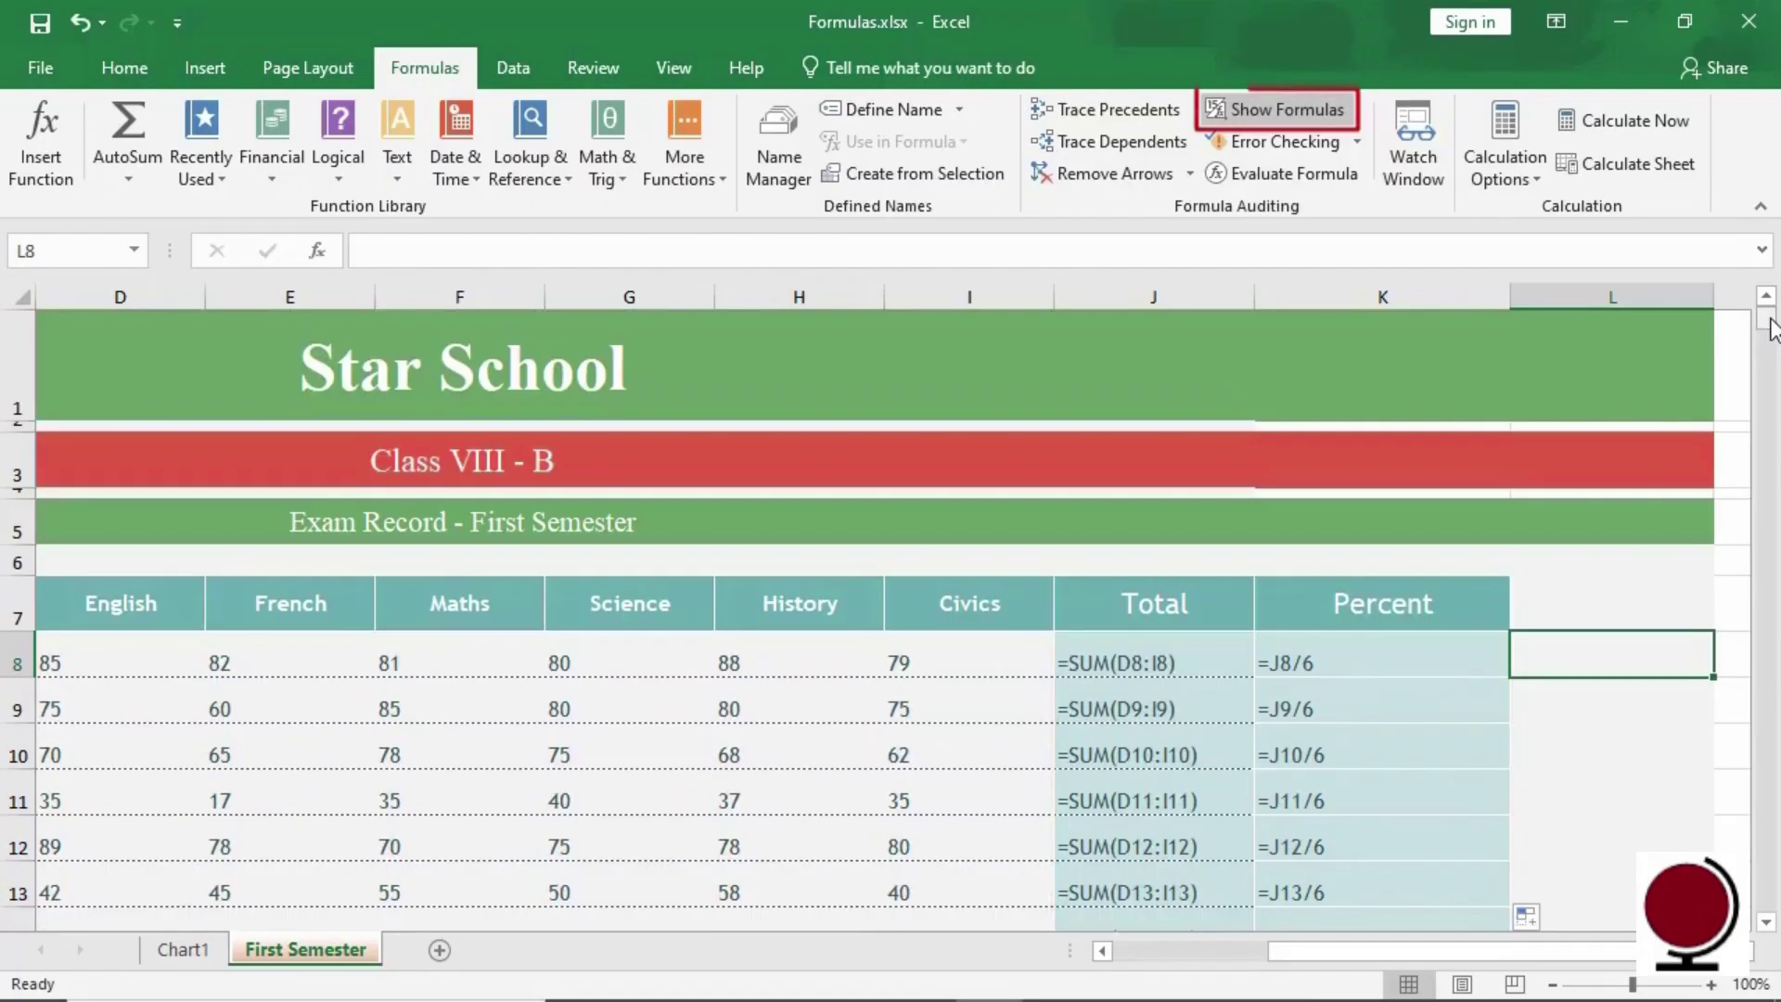
Turn off the formula display and return to the calculated values, selecting the percentage in K8
{"action": "left_click", "coordinate": [1343, 115]}
{"action": "left_click_drag", "start_coordinate": [1364, 951], "coordinate": [1210, 950]}
{"action": "left_click", "coordinate": [1155, 660]}
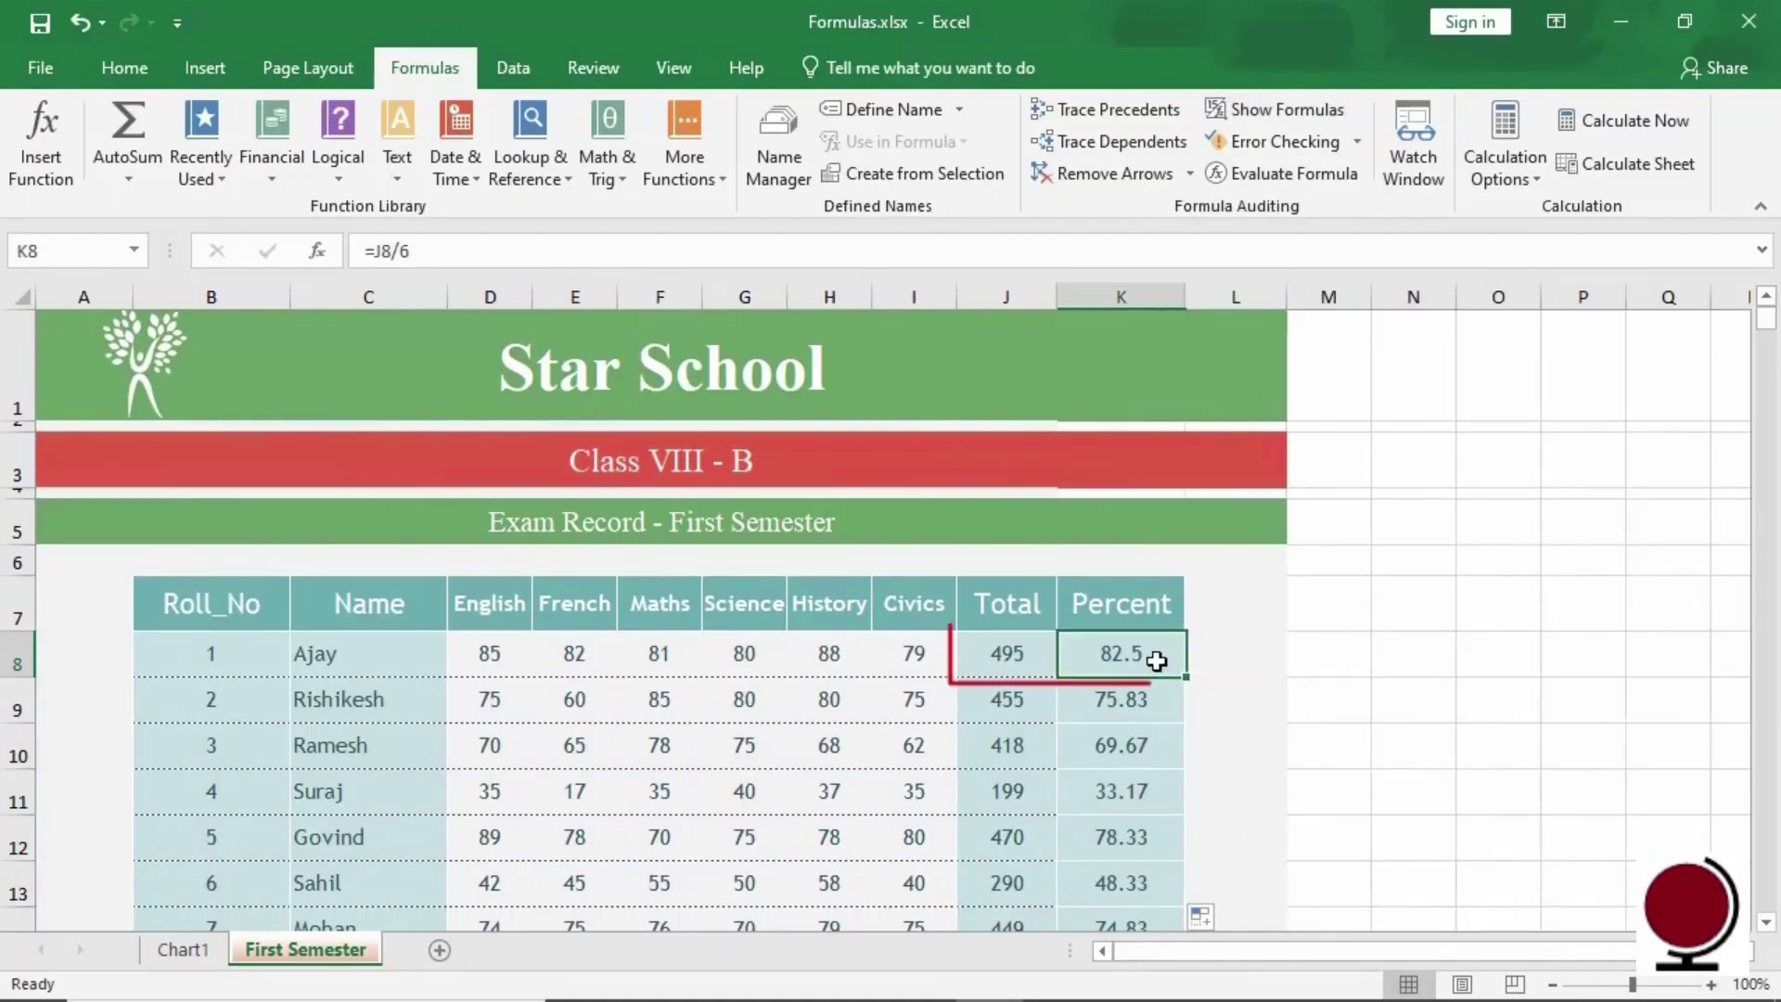
Try to change the total formula in J8 to the faulty =SUM(D8=:I8)
{"action": "left_click", "coordinate": [1039, 661]}
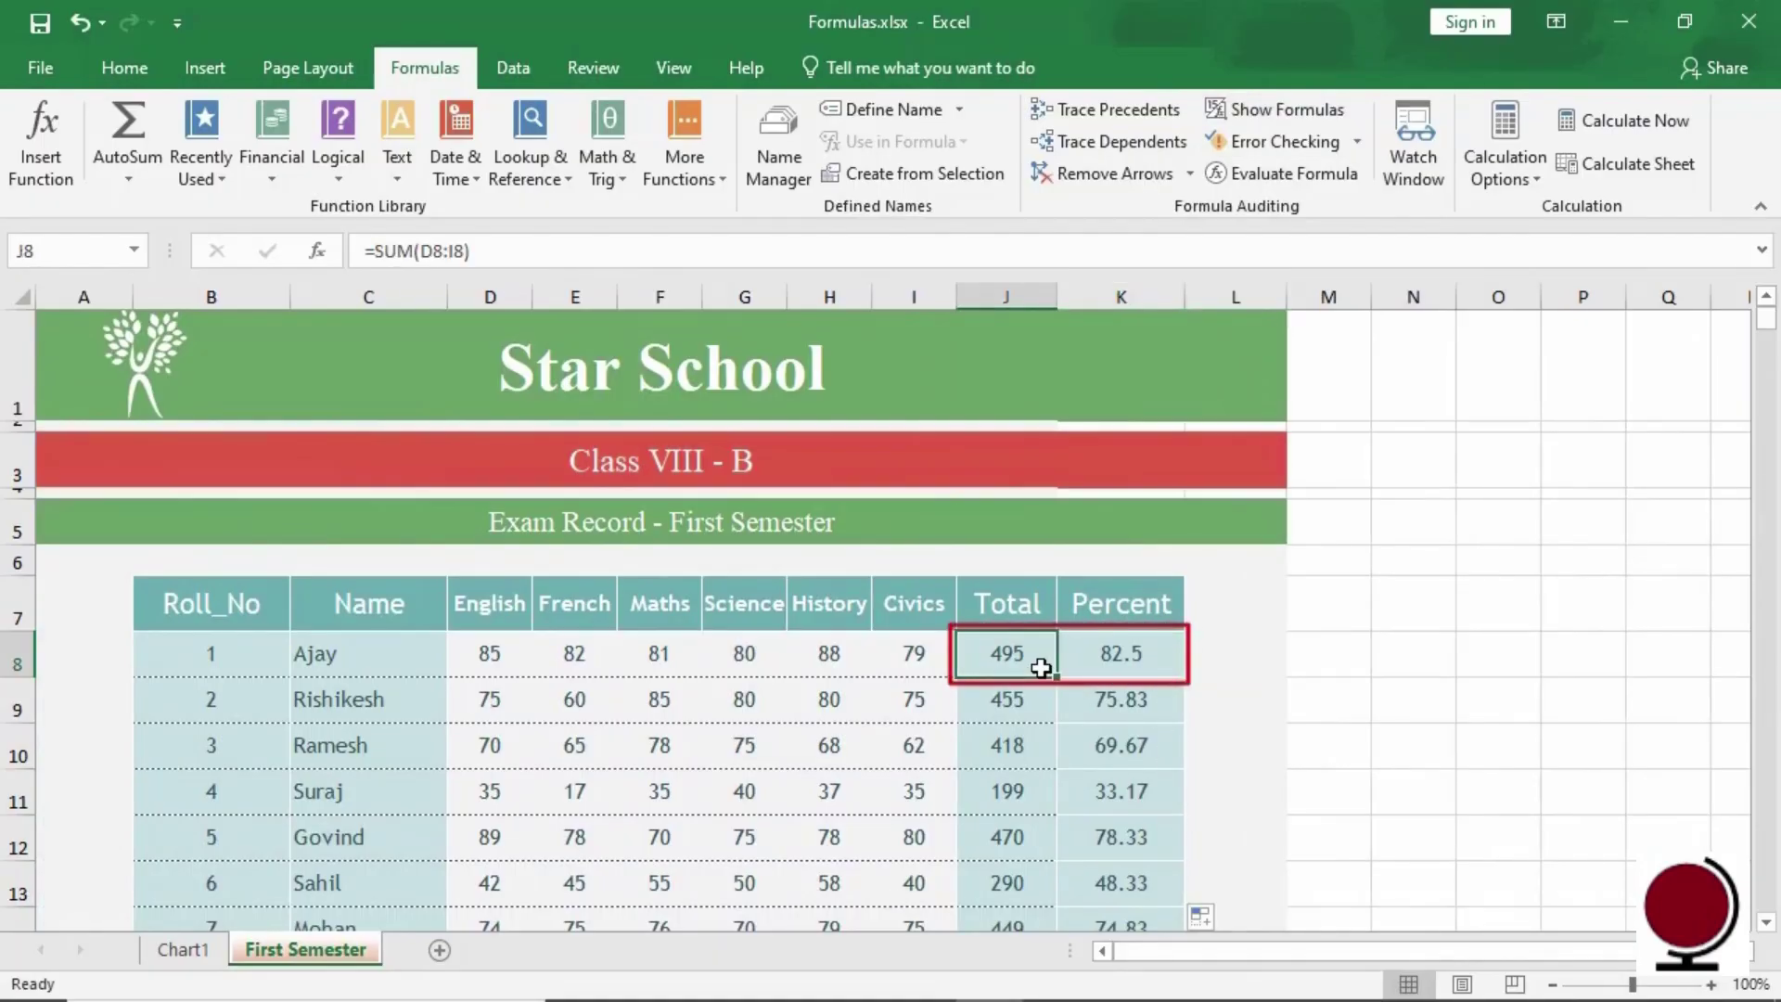
{"action": "left_click", "coordinate": [459, 260]}
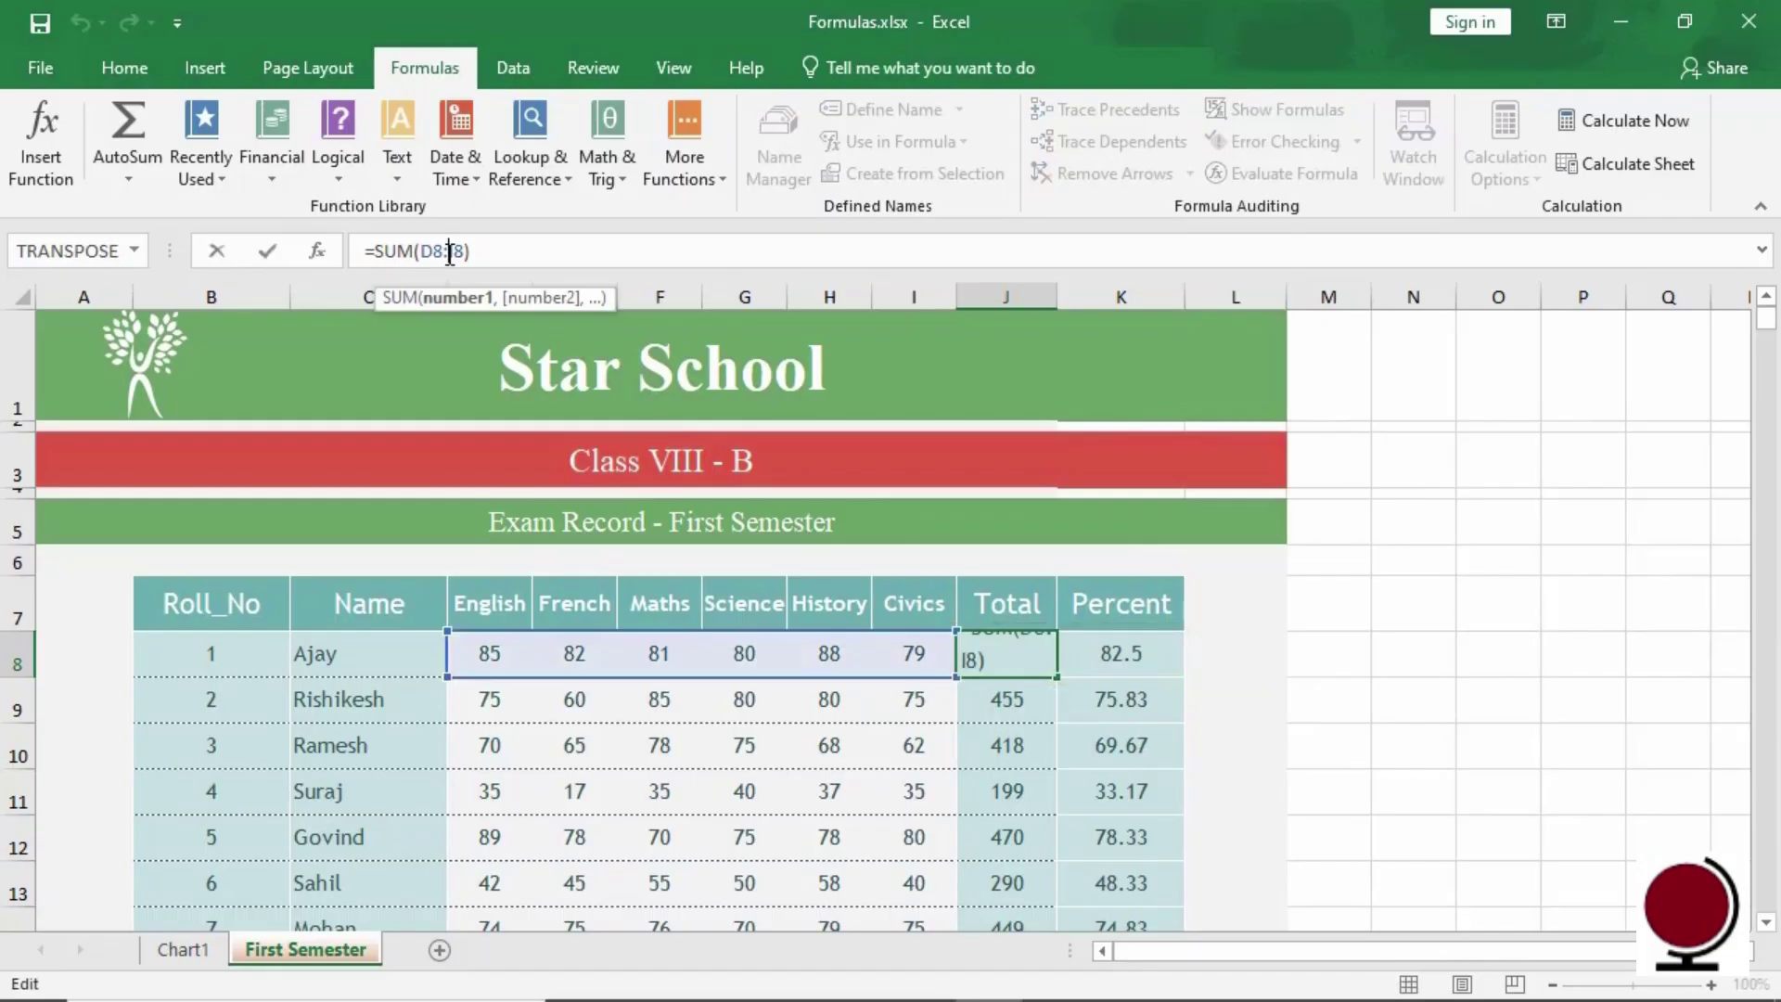
{"action": "type", "text": "="}
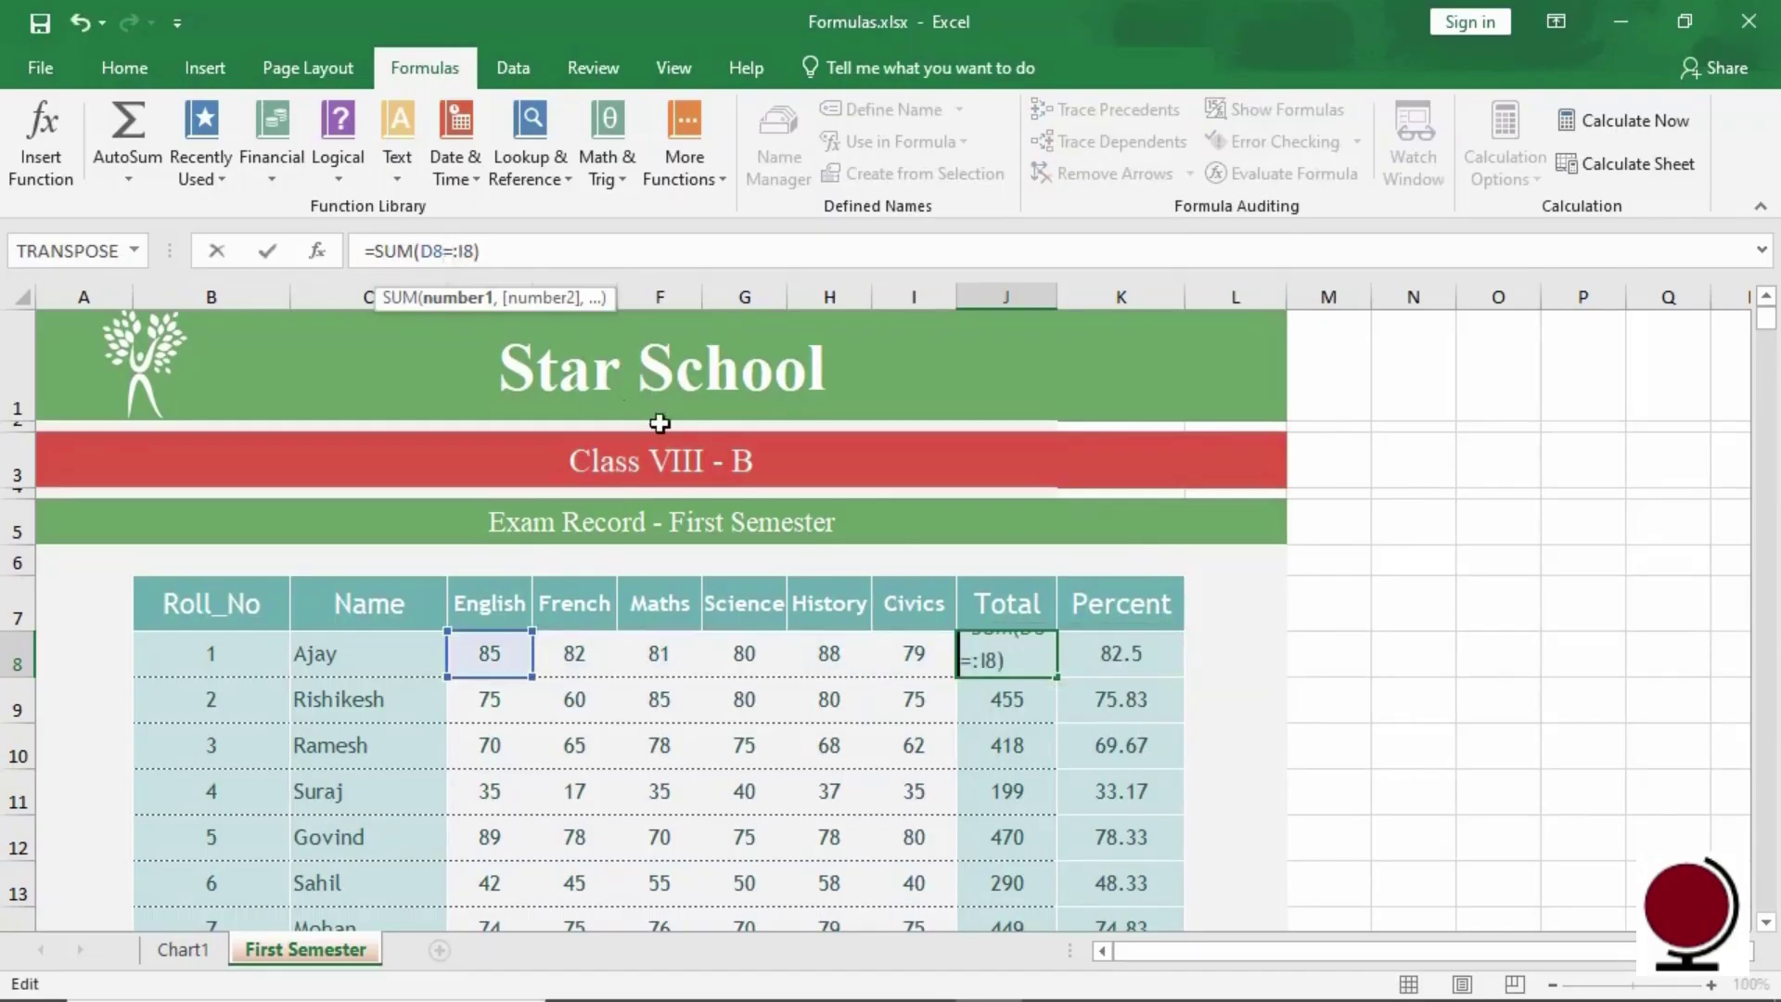
{"action": "key", "text": "Return"}
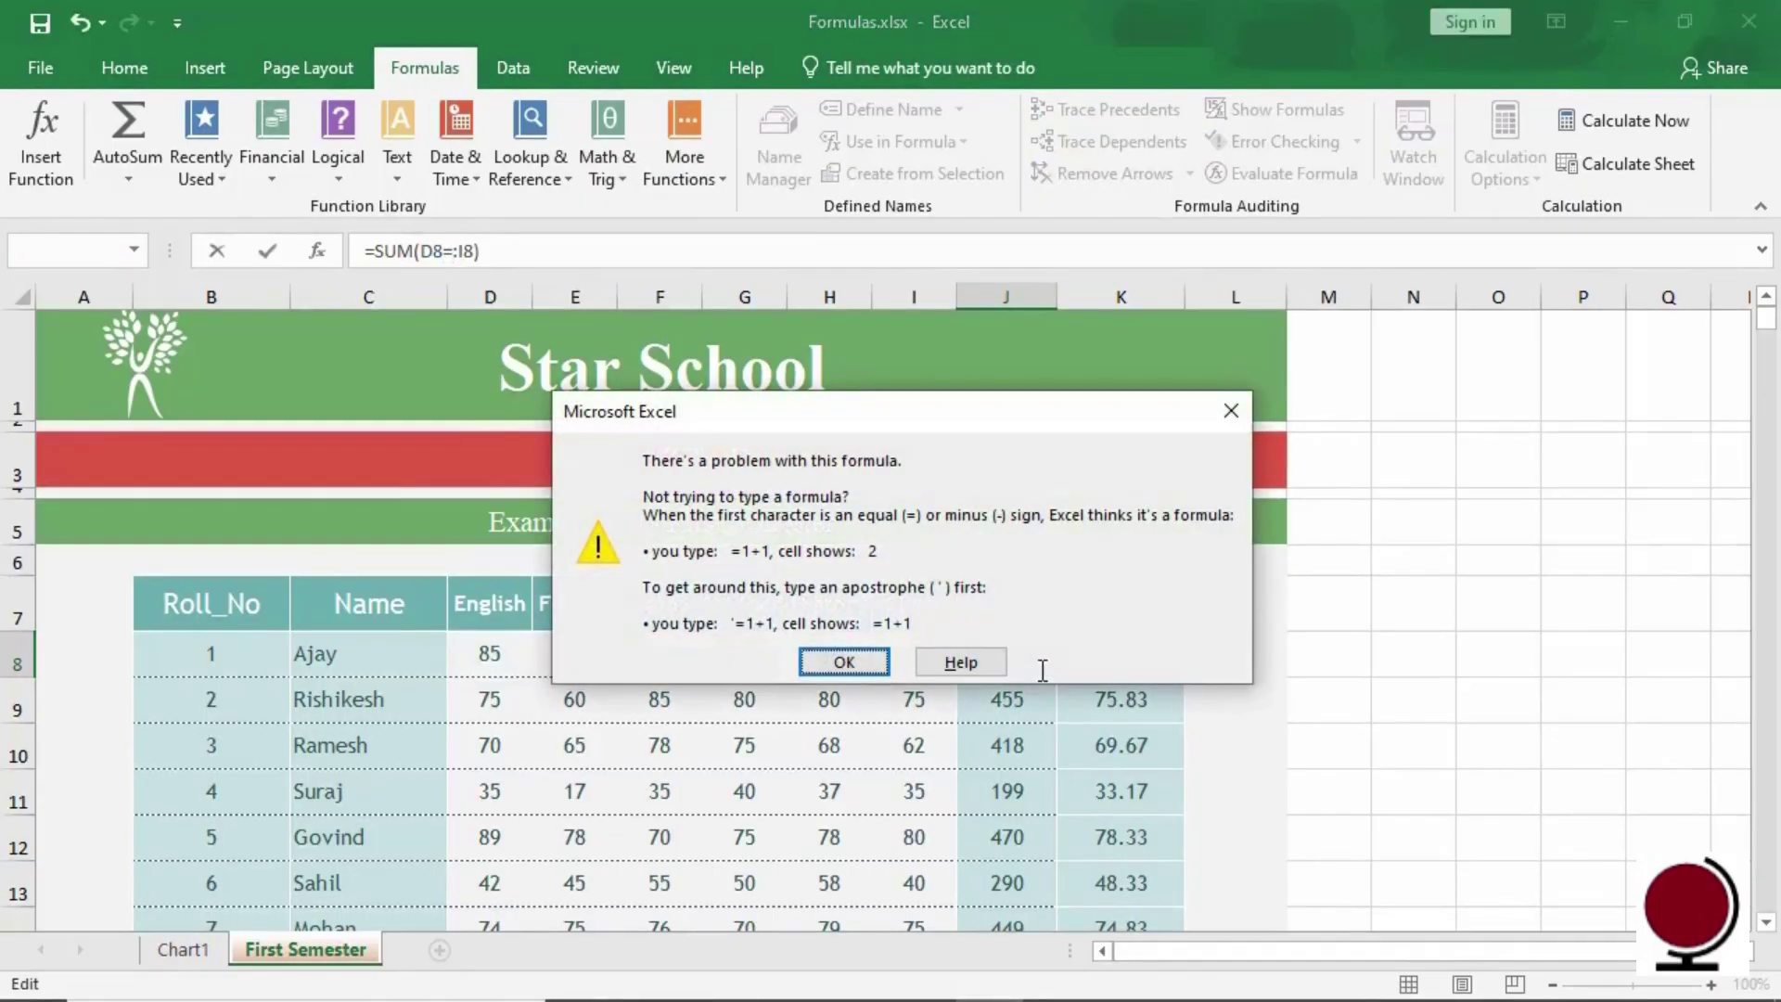
Dismiss the formula error and remove the extra equals sign so J8 contains =SUM(D8:I8)
{"action": "left_click", "coordinate": [878, 670]}
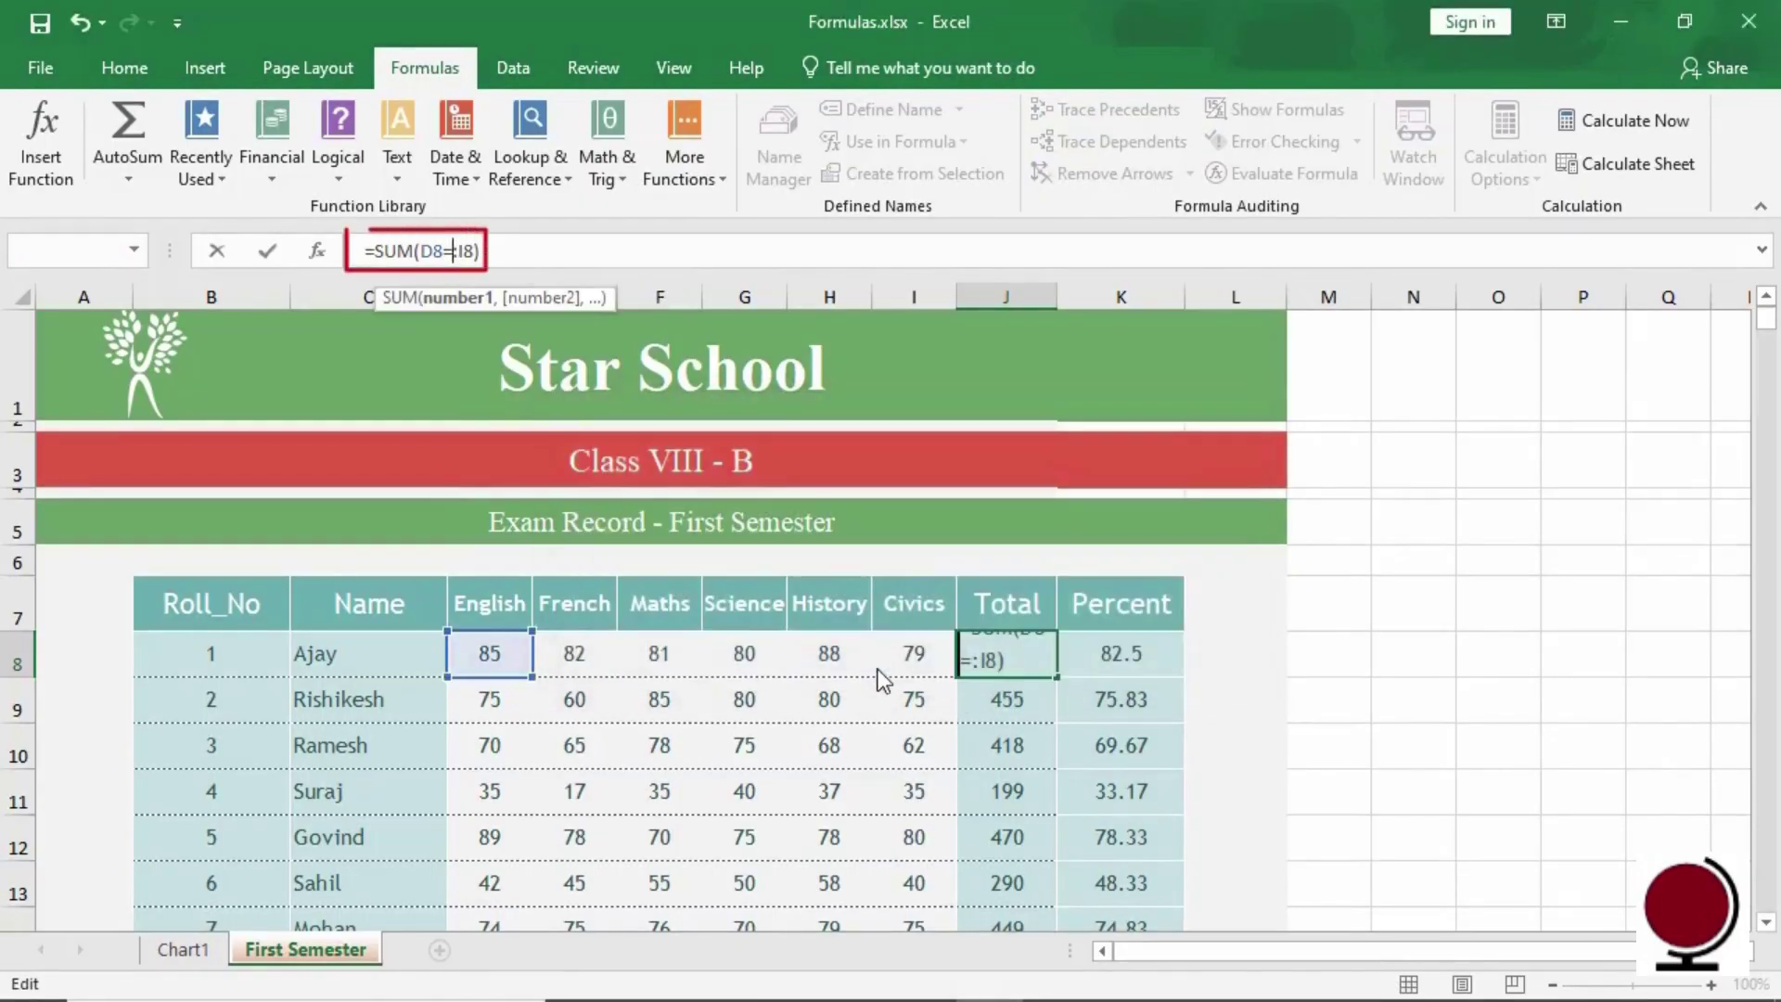
{"action": "key", "text": "BackSpace"}
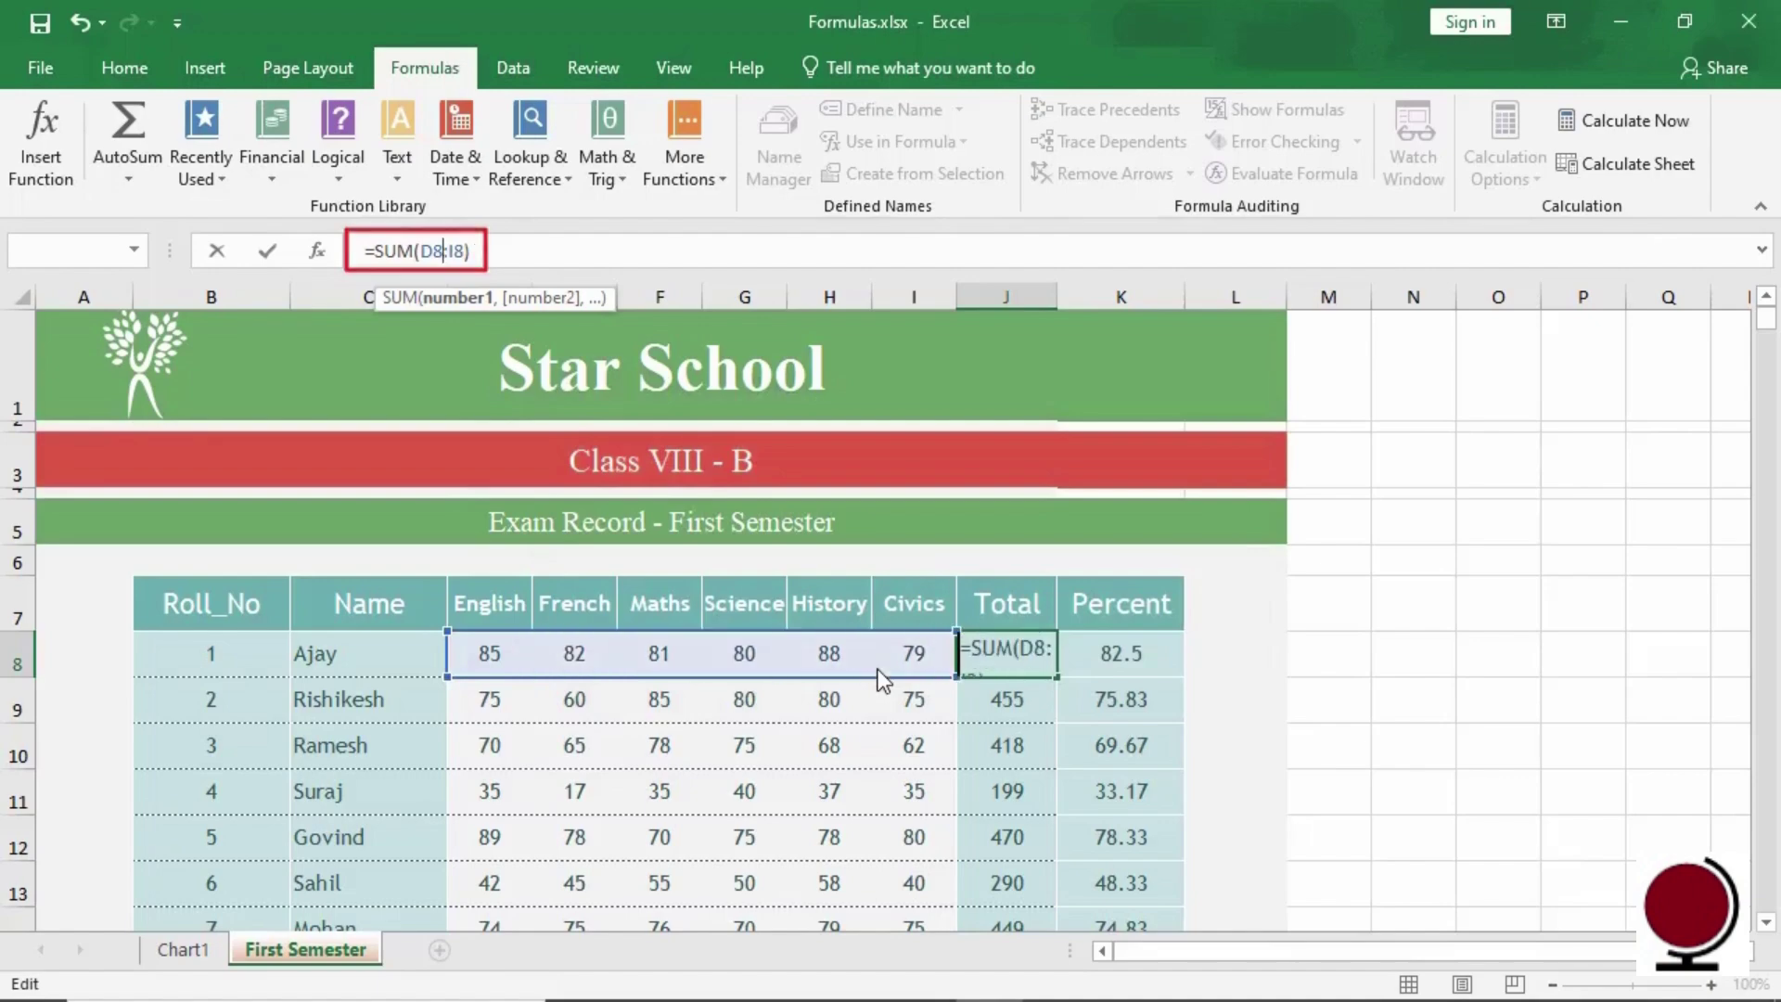
{"action": "key", "text": "Return"}
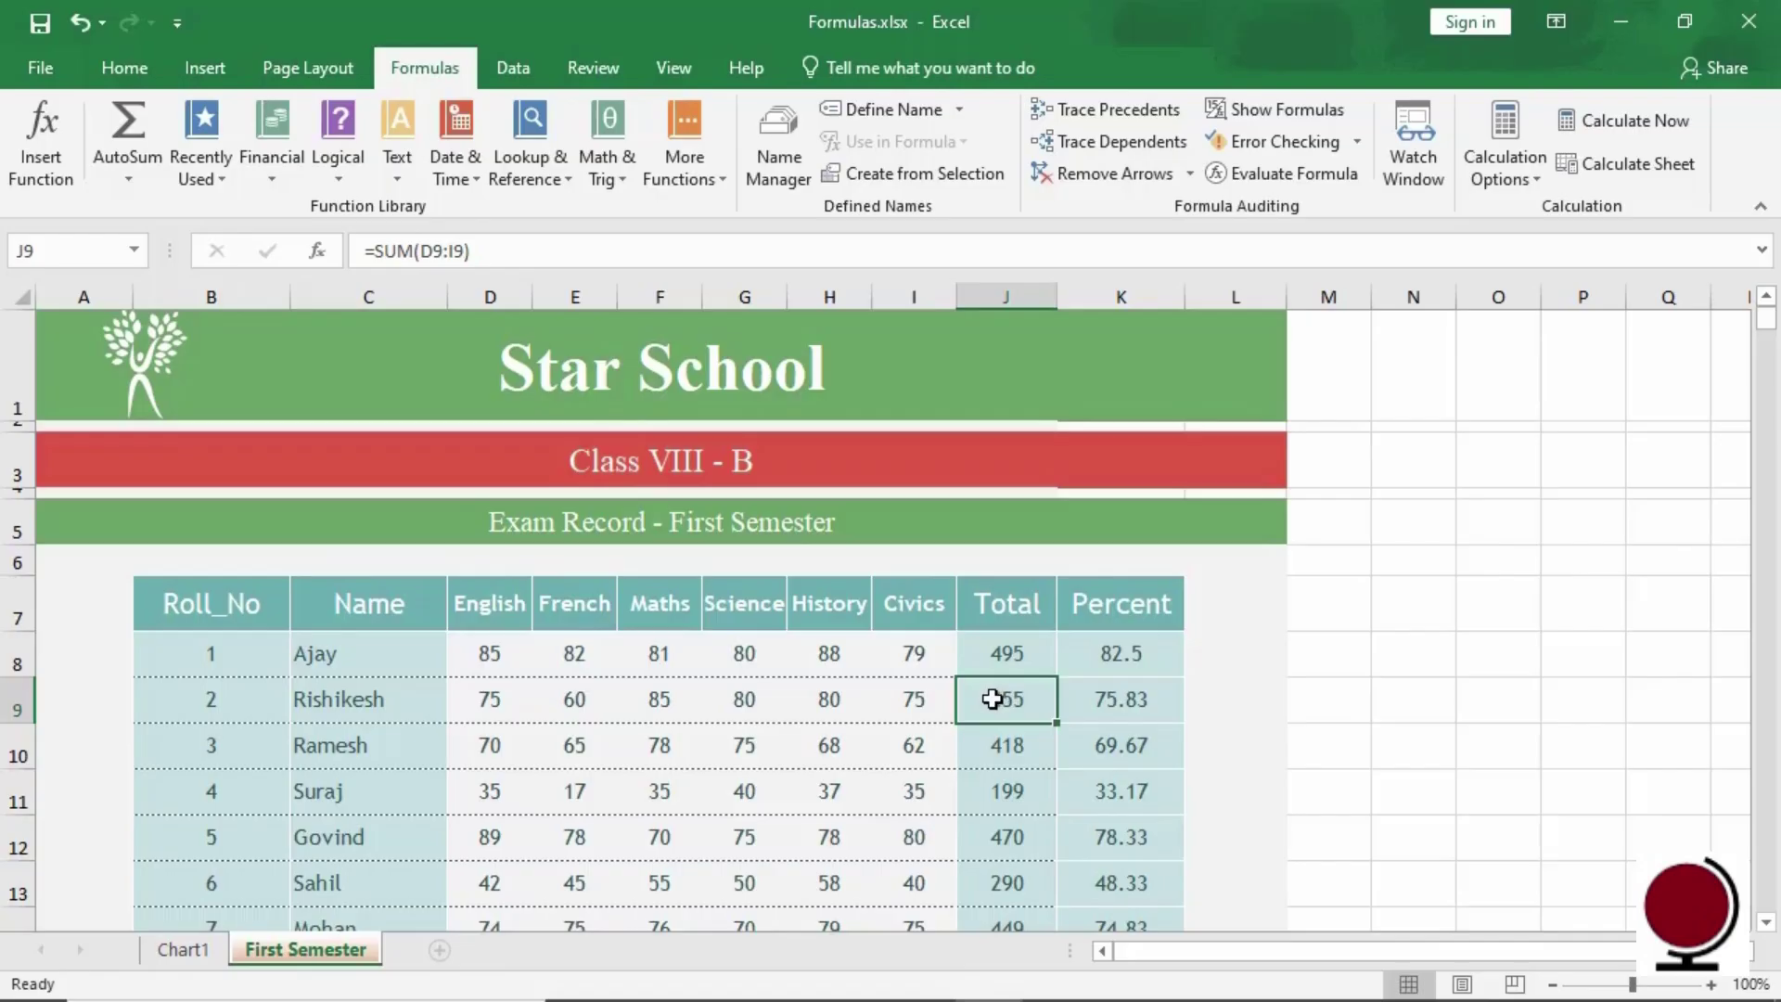
Change the first student's Civics mark in I8 to 90
{"action": "double_click", "coordinate": [932, 660]}
{"action": "left_click_drag", "start_coordinate": [935, 661], "coordinate": [901, 661]}
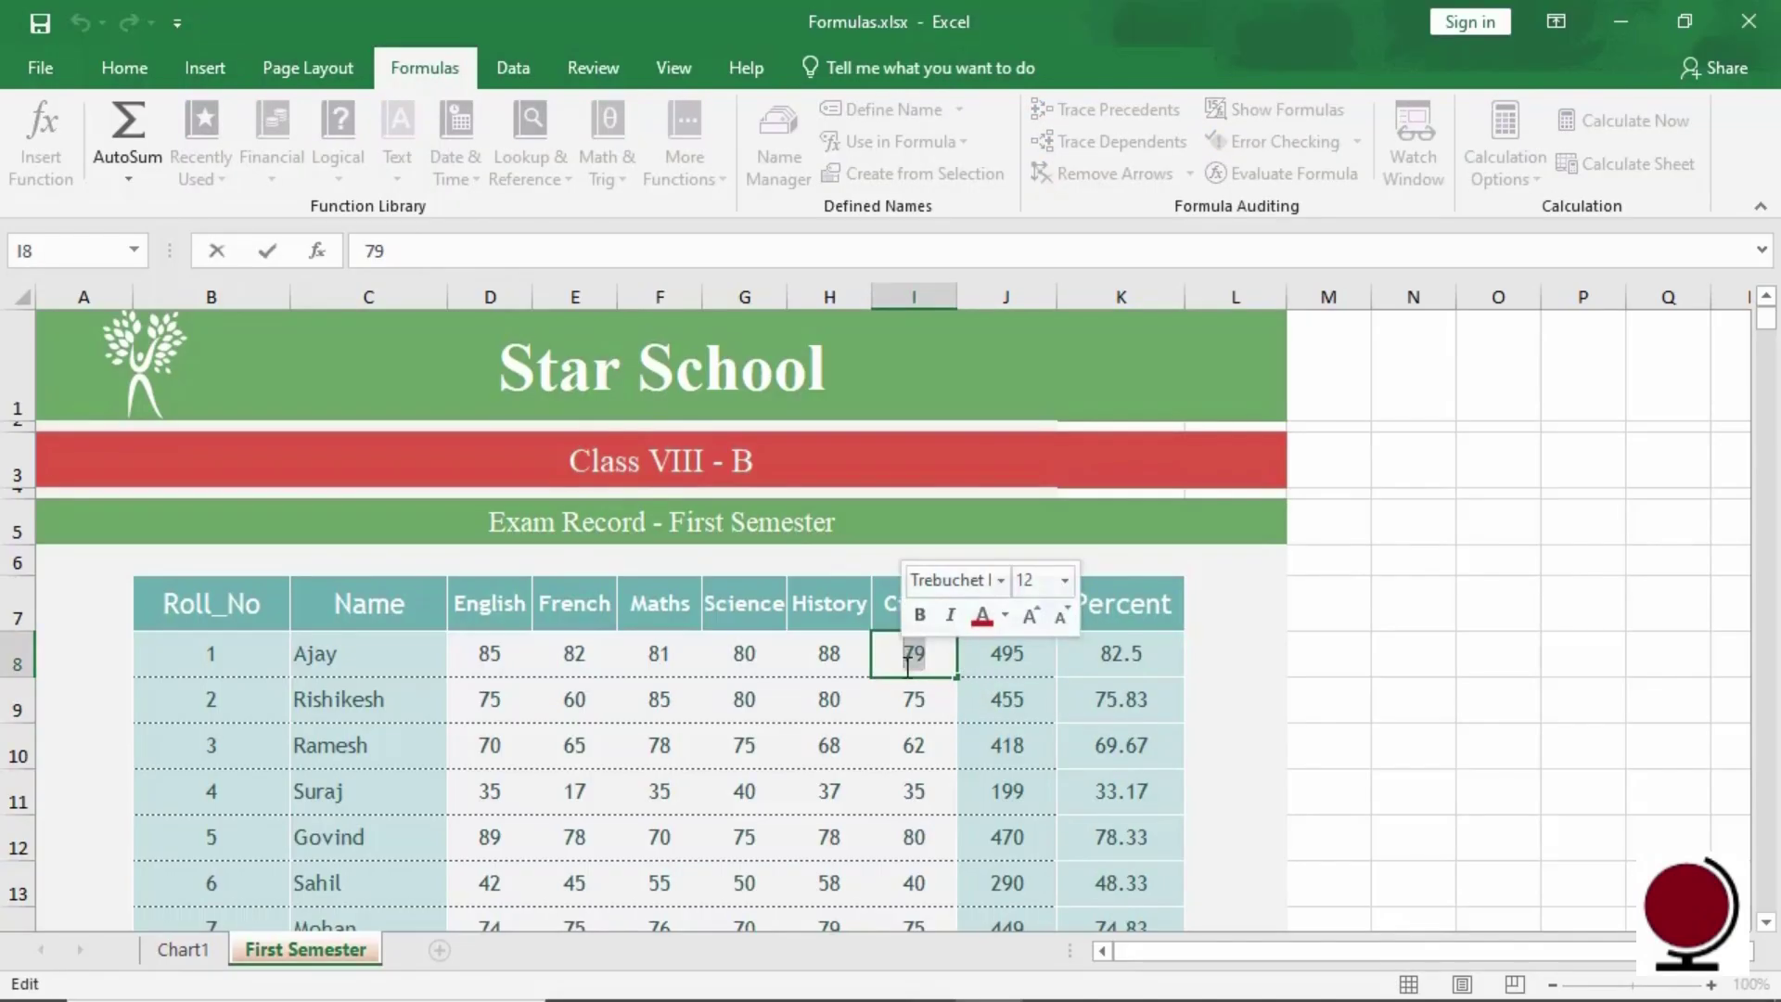
{"action": "type", "text": "90"}
{"action": "key", "text": "Return"}
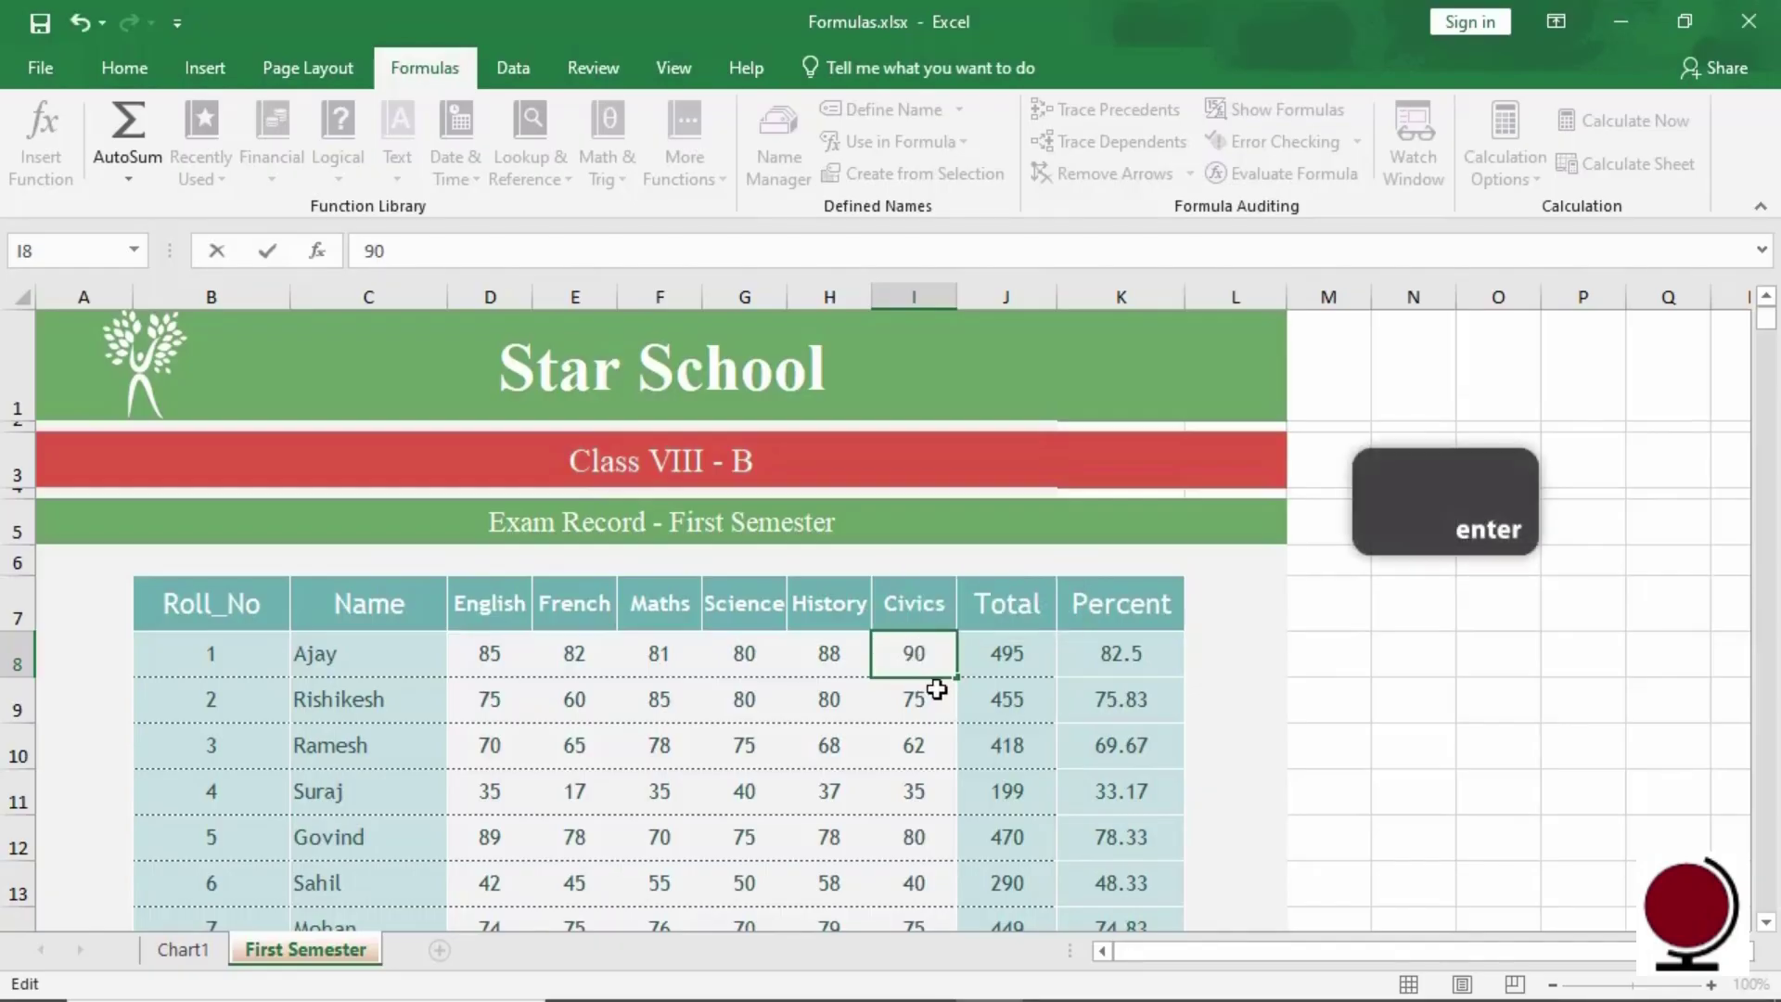